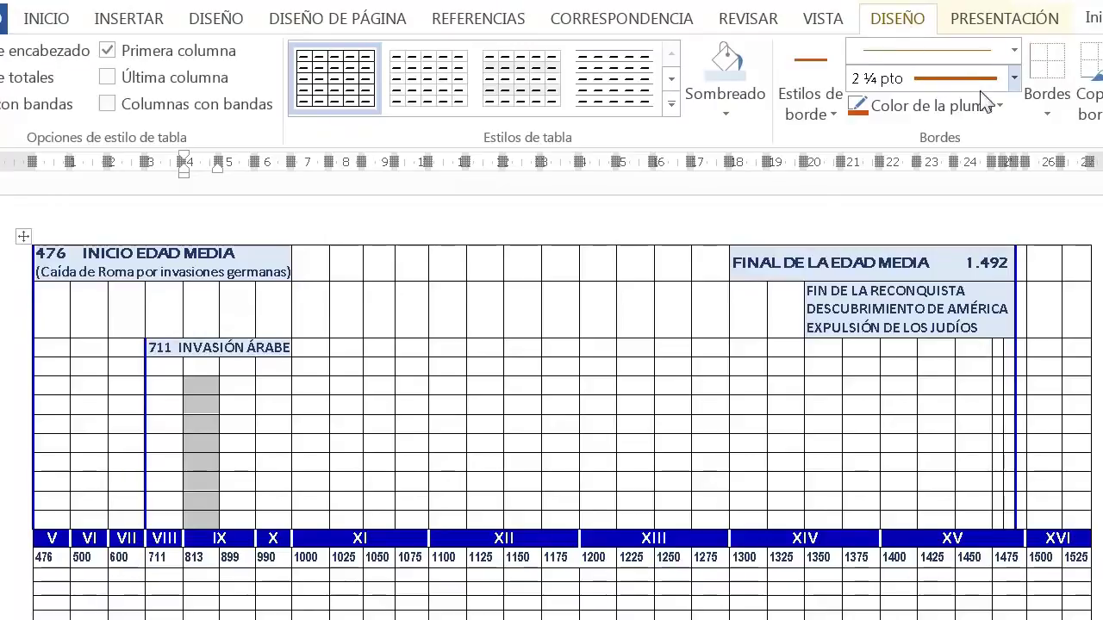
Add a 2 ¼ pto dark orange border (Anaranjado, Énfasis 2) to the left side of the selected cells above 813
click(1001, 108)
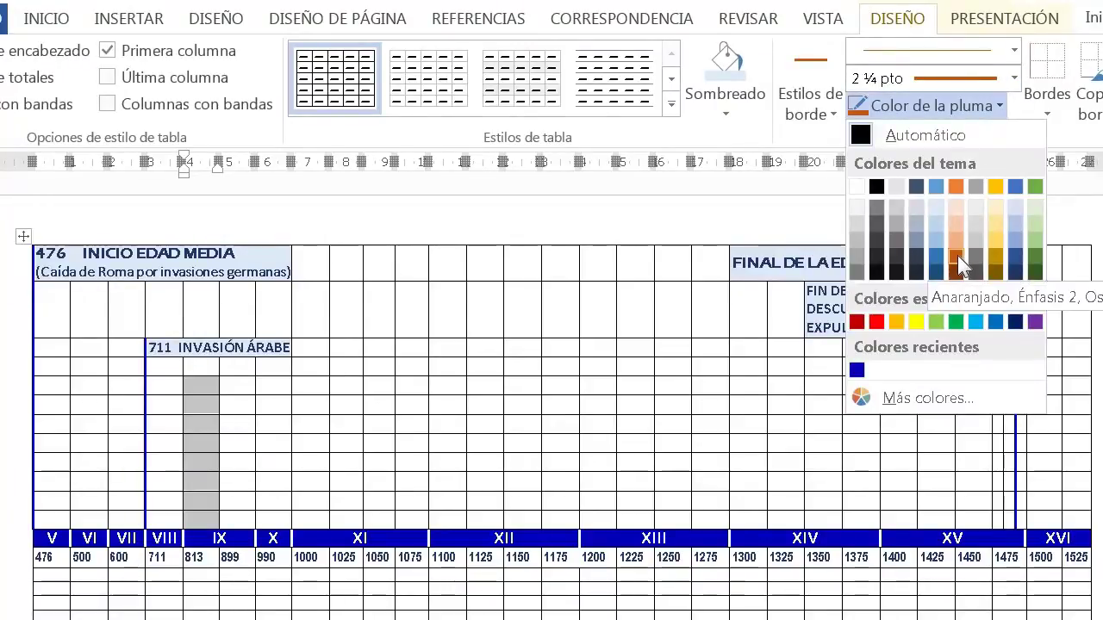
click(958, 255)
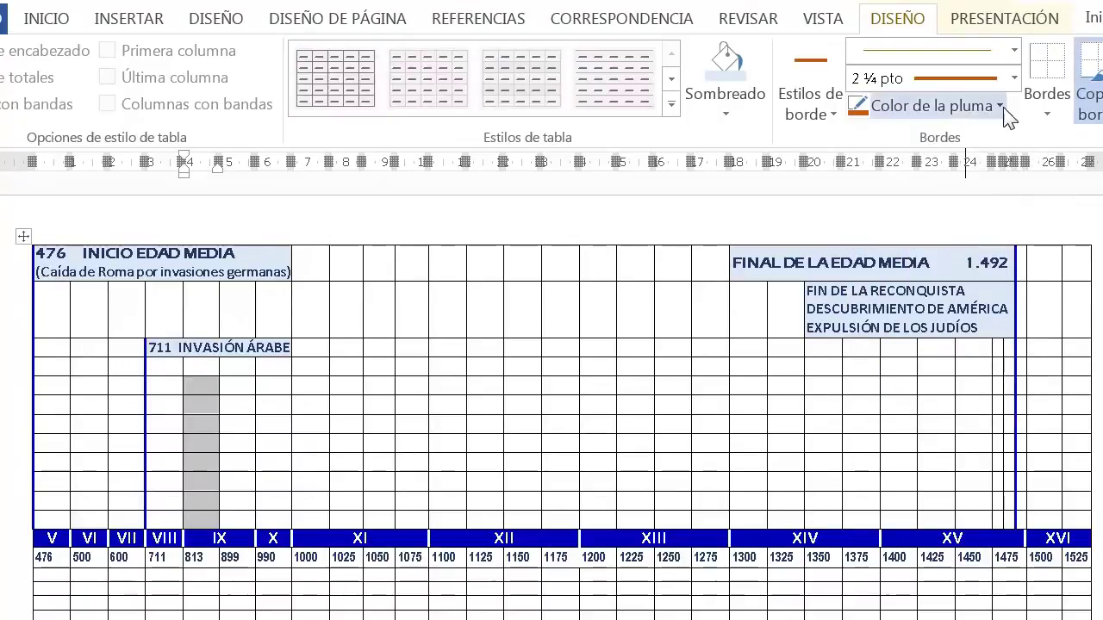
click(1039, 78)
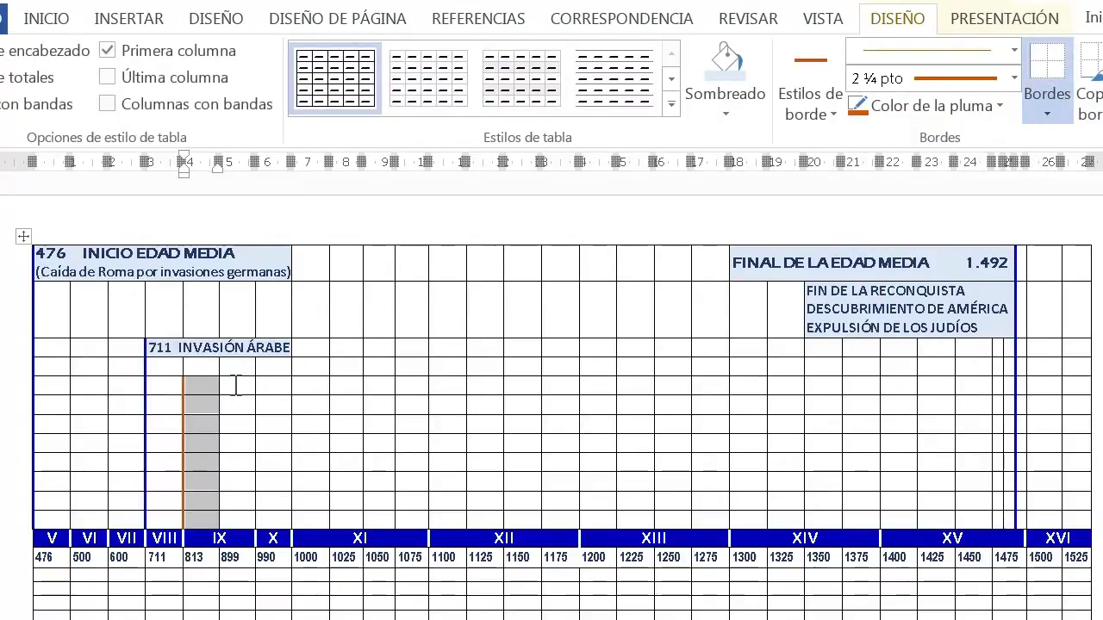
click(204, 385)
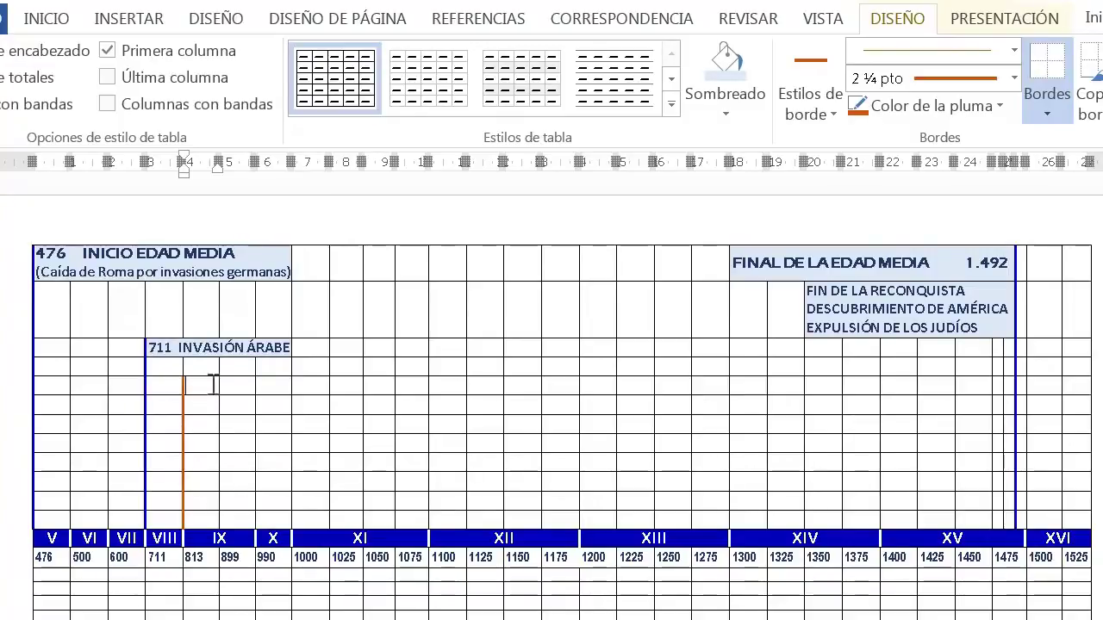
Merge the cells from column 813 to 1050 at the orange line's upper end and enter "811 CONCILIO DE TOURS (Uso del romance en las homilías)"
drag(214, 387, 347, 389)
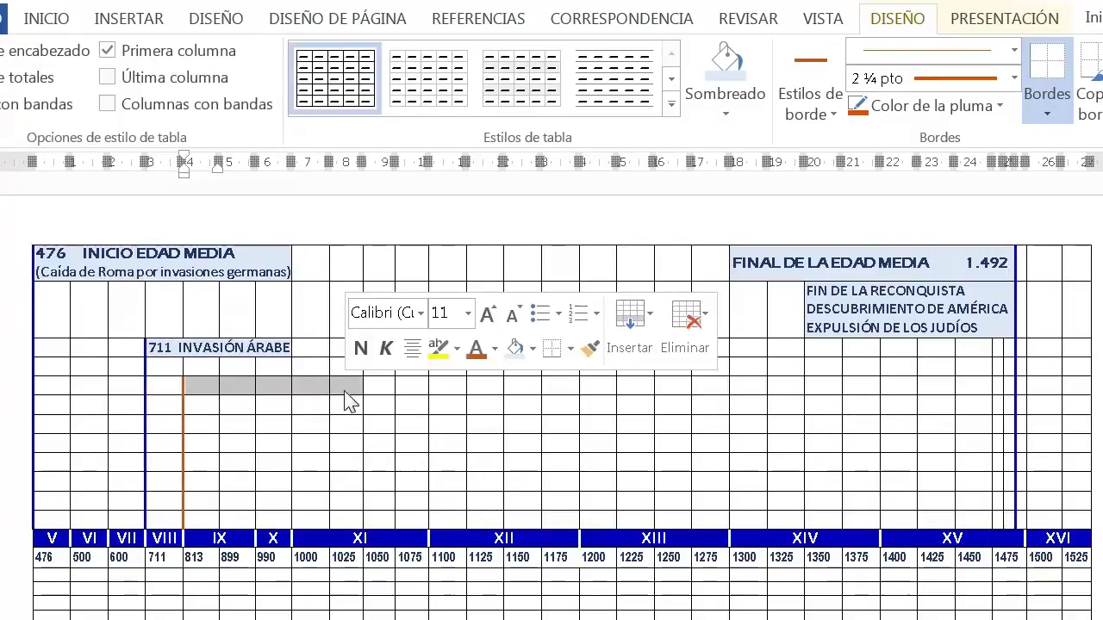
click(1010, 21)
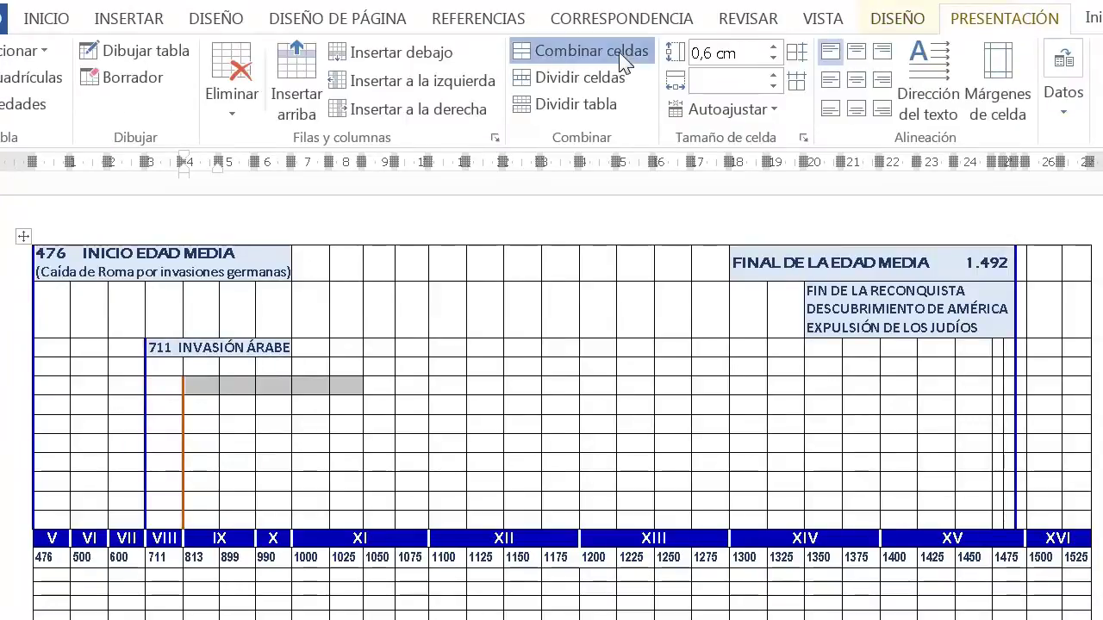
click(619, 54)
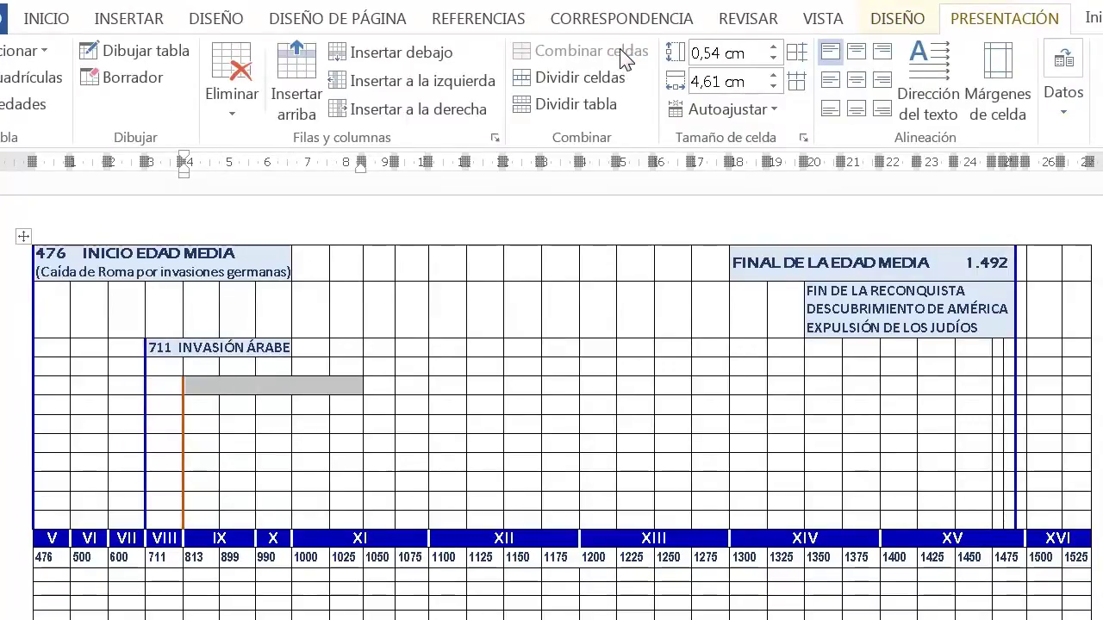
text(811  CONCILIO DE TOURS (Uso del romance en las homilías))
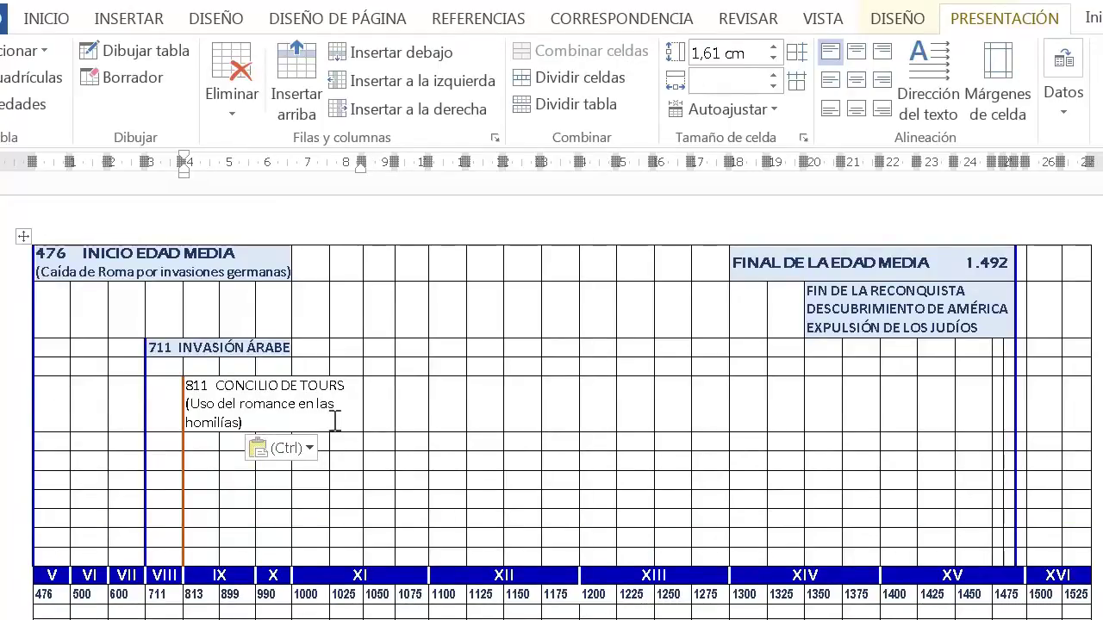
drag(343, 417, 380, 417)
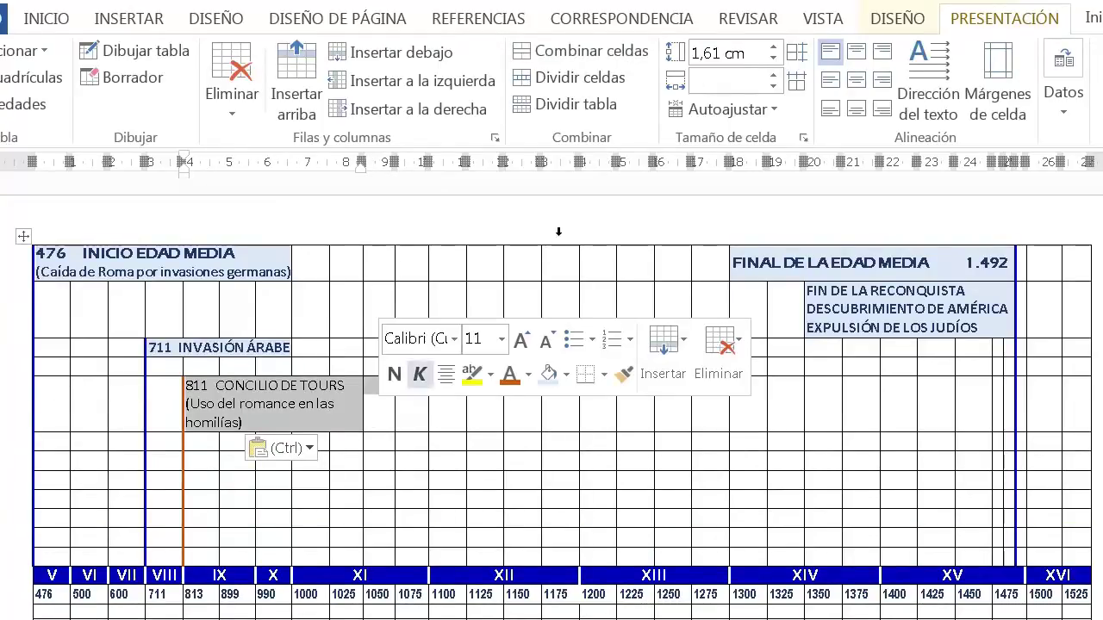
click(618, 51)
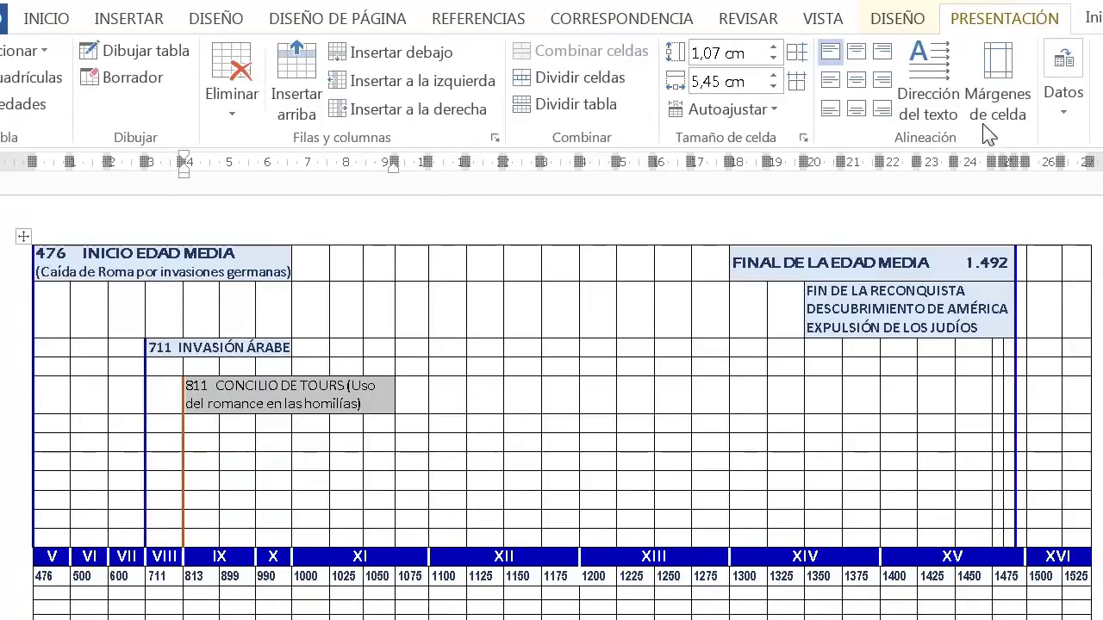
Make the CONCILIO DE TOURS cell's text bold and dark orange to match the vertical line
click(45, 19)
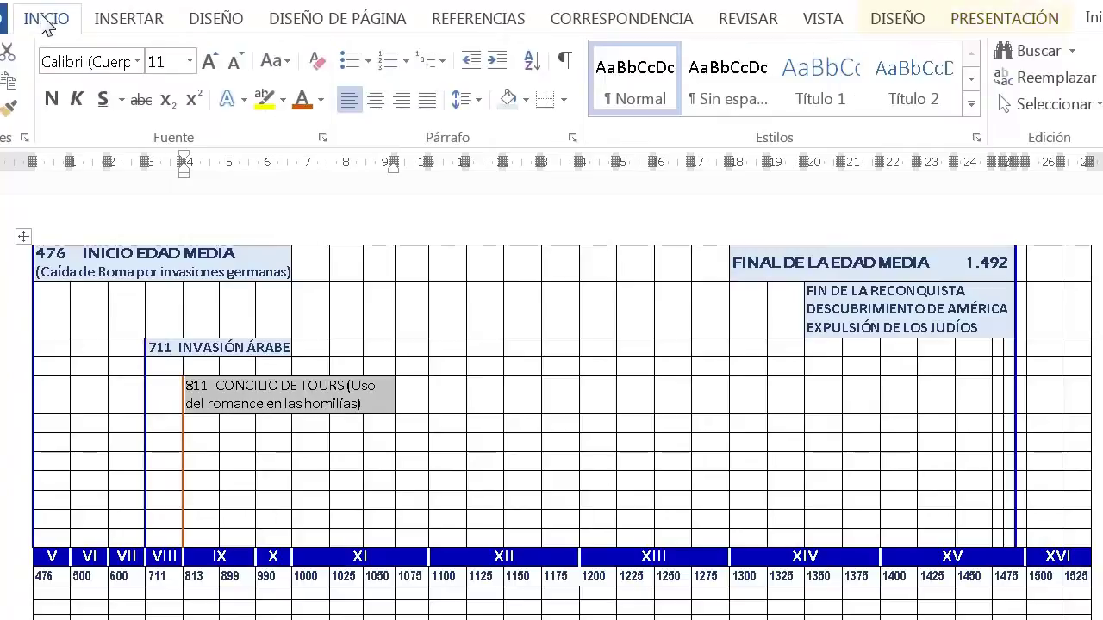
click(320, 100)
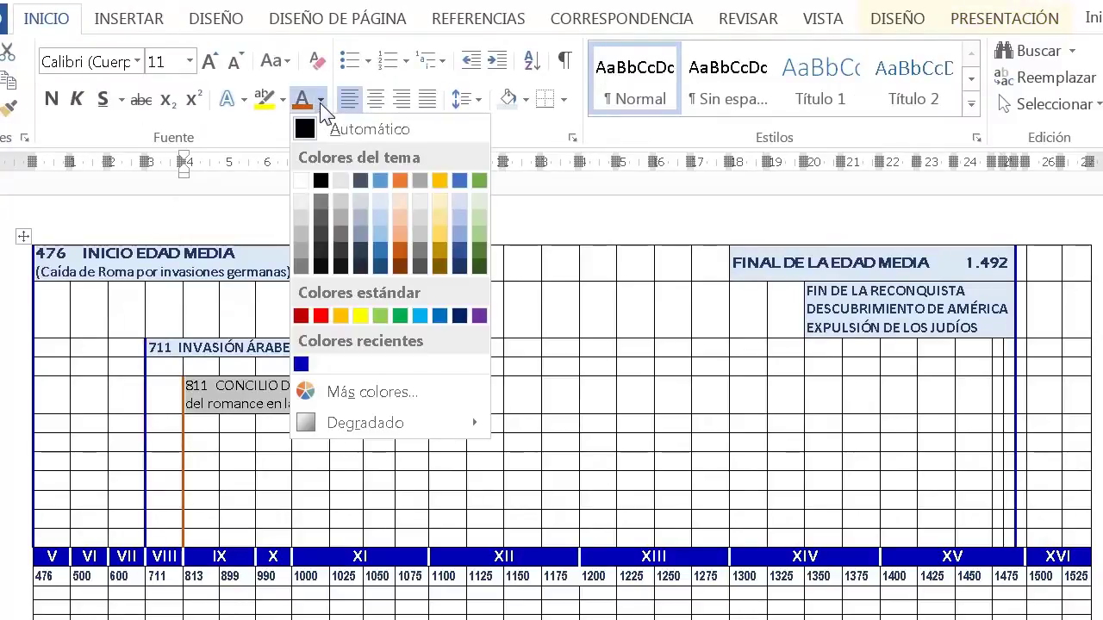
click(400, 252)
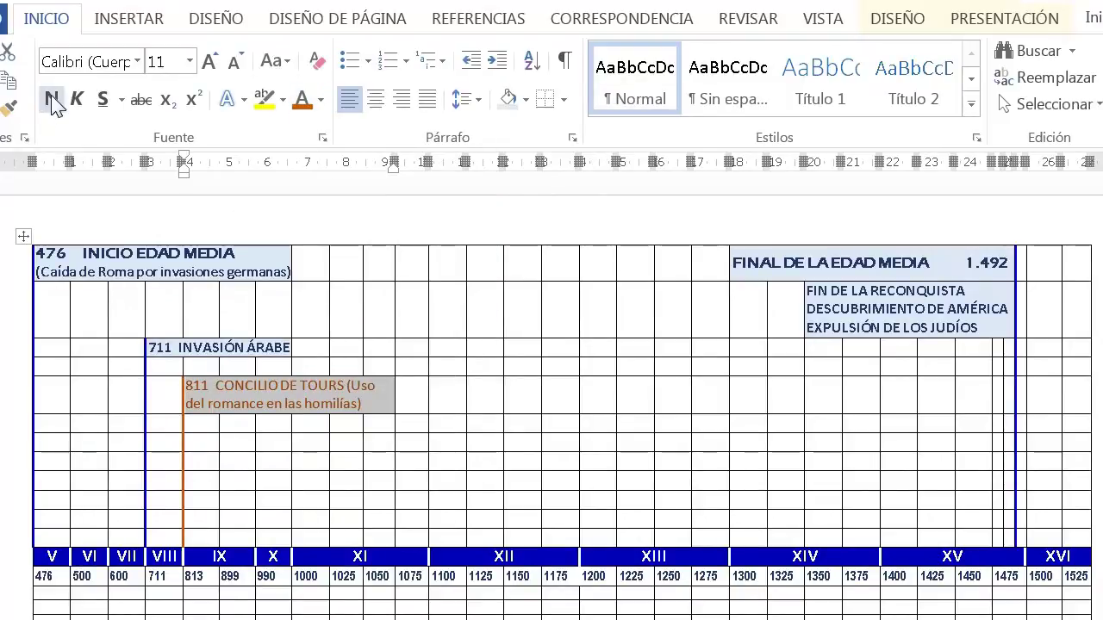
click(51, 100)
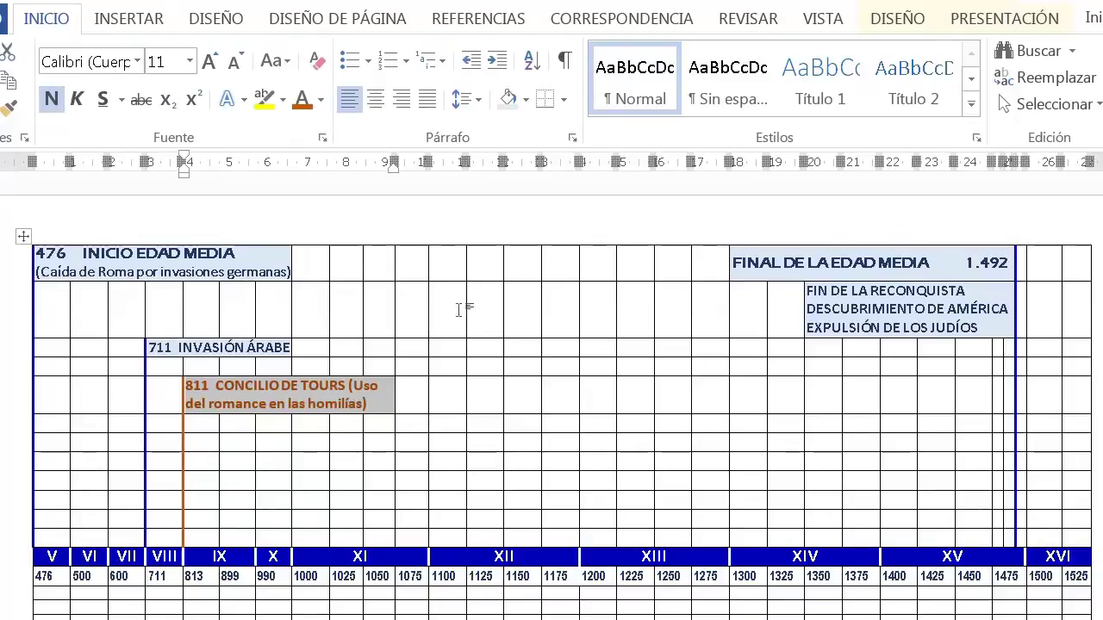
Shade the CONCILIO DE TOURS cell with the lightest orange theme colour
click(887, 21)
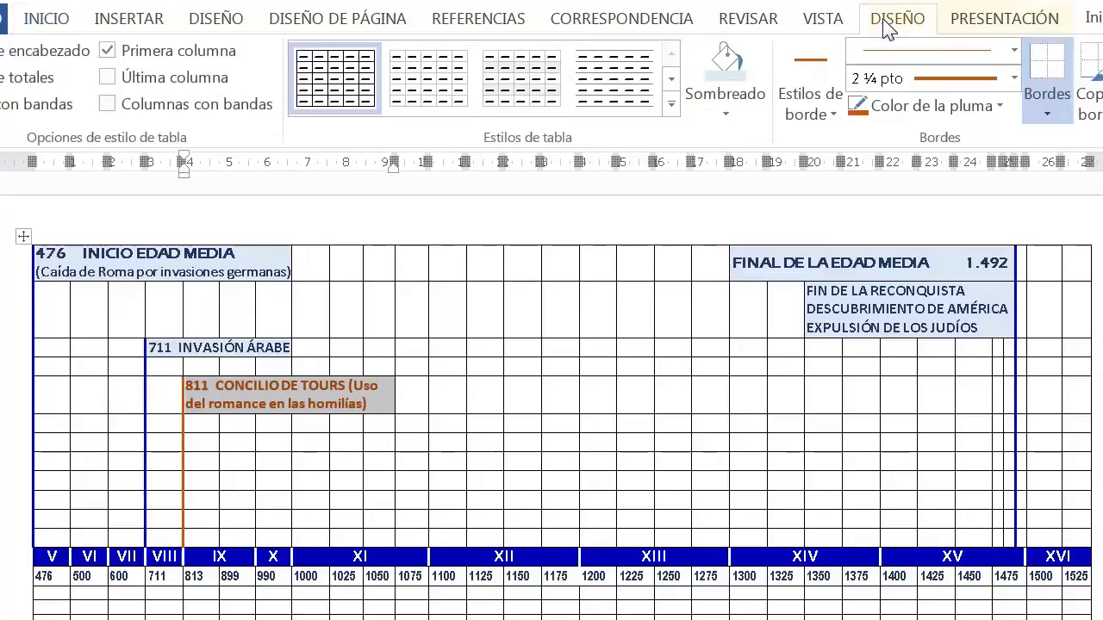
click(729, 114)
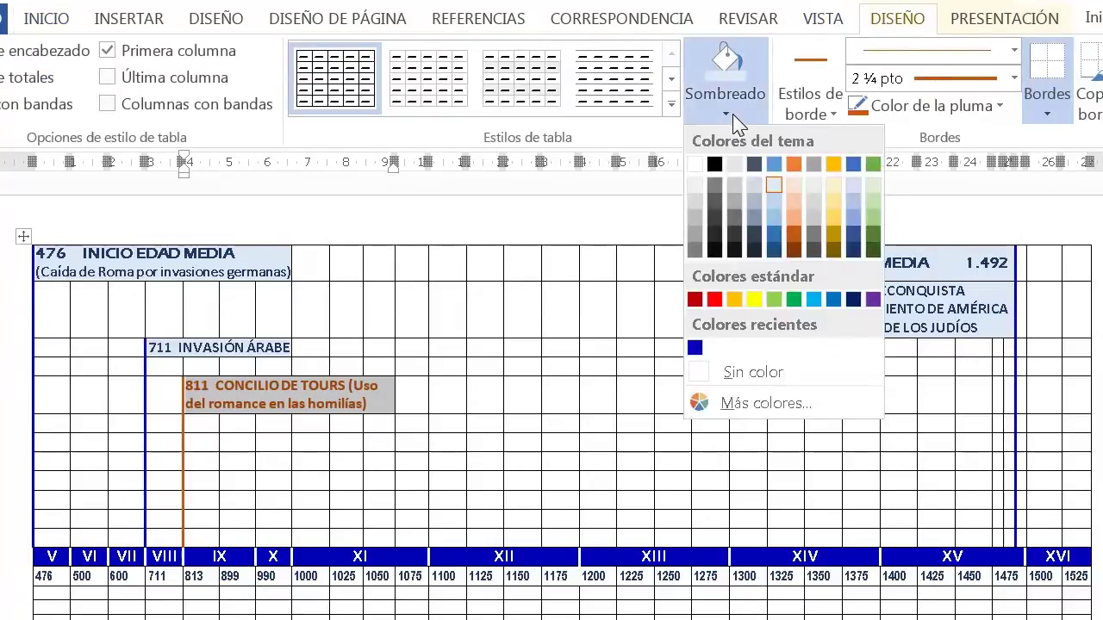
click(794, 184)
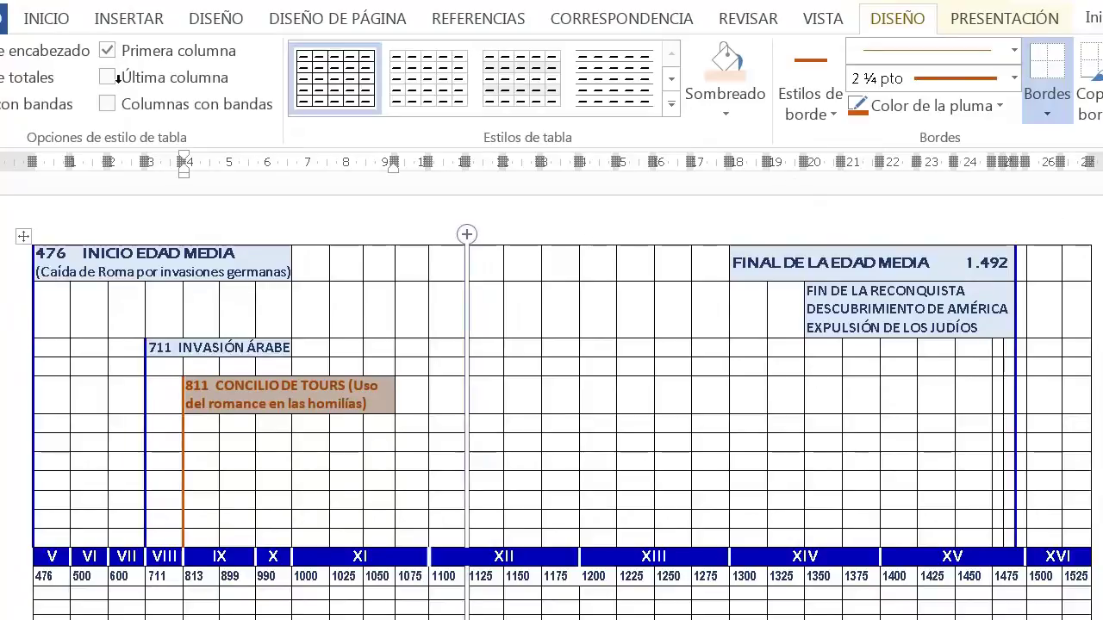
Recolour the CONCILIO DE TOURS cell's text with the darkest orange theme shade
click(46, 19)
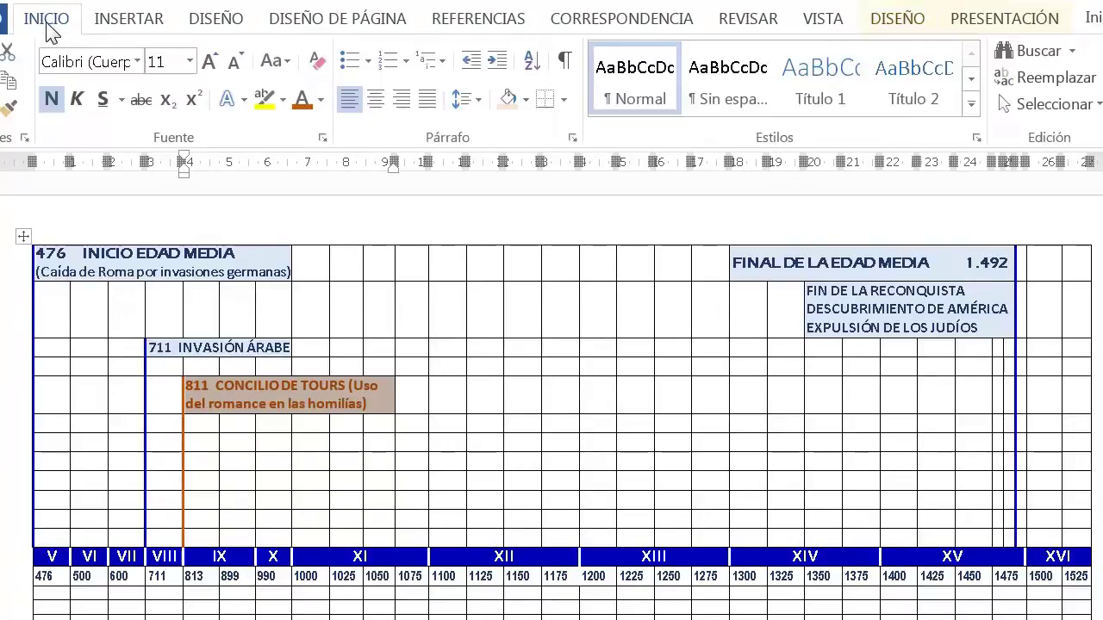
click(321, 102)
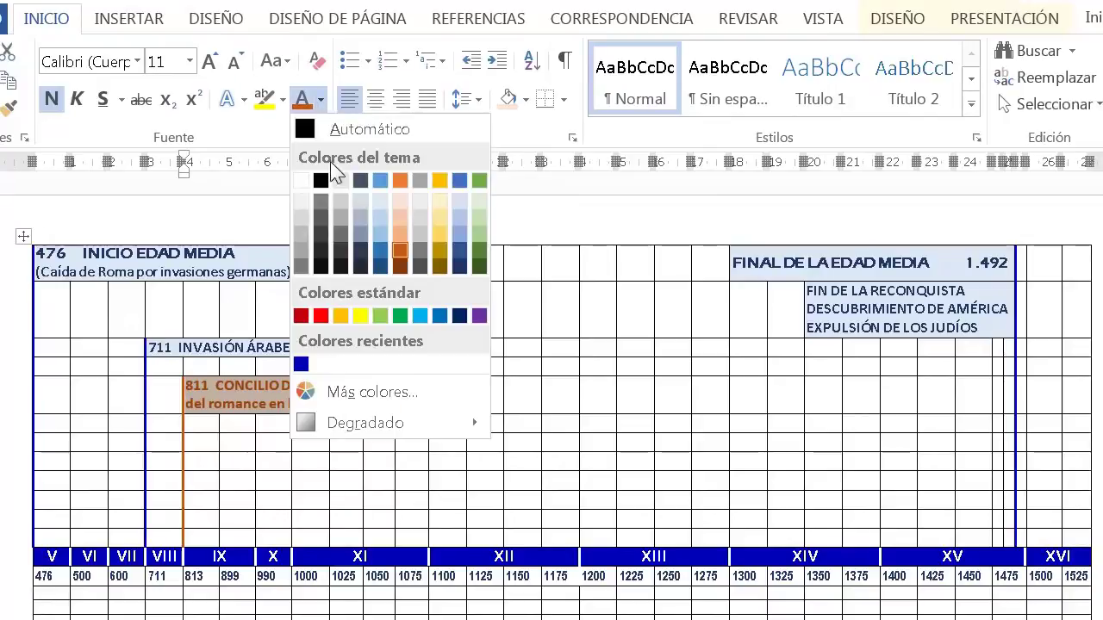
click(402, 268)
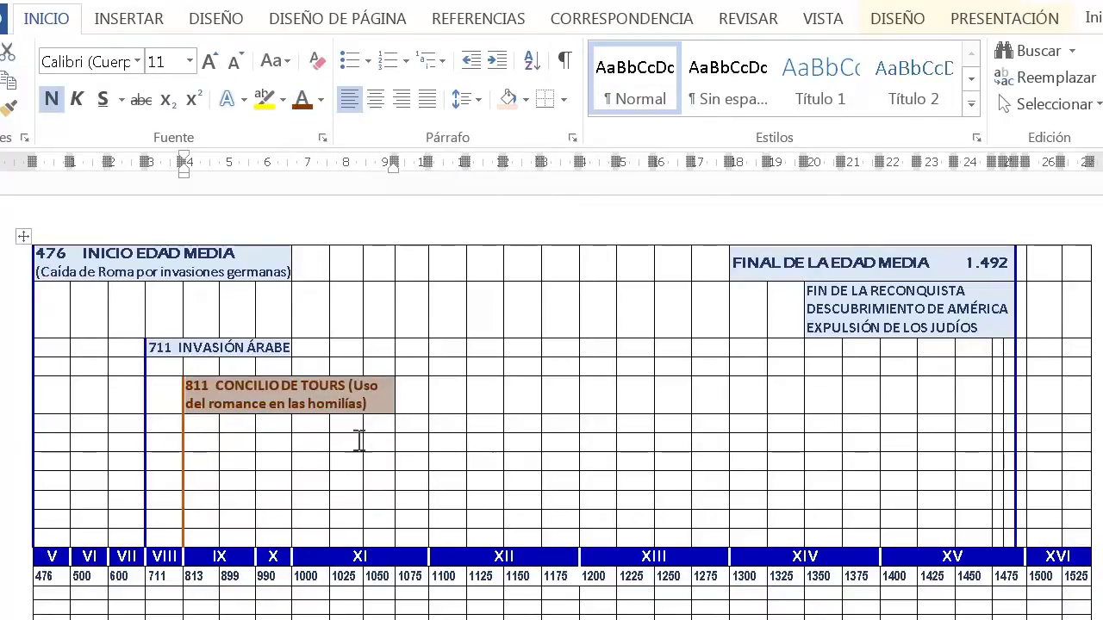
Remove bold from "(Uso del romance en las homilías)" in the CONCILIO DE TOURS cell
click(382, 408)
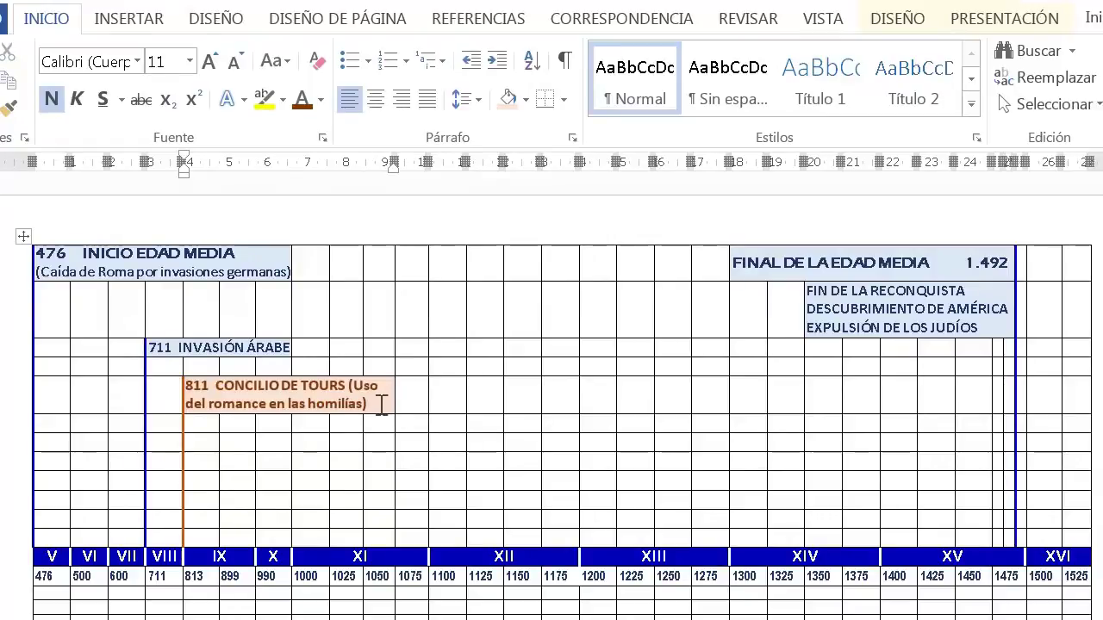
drag(382, 405, 351, 388)
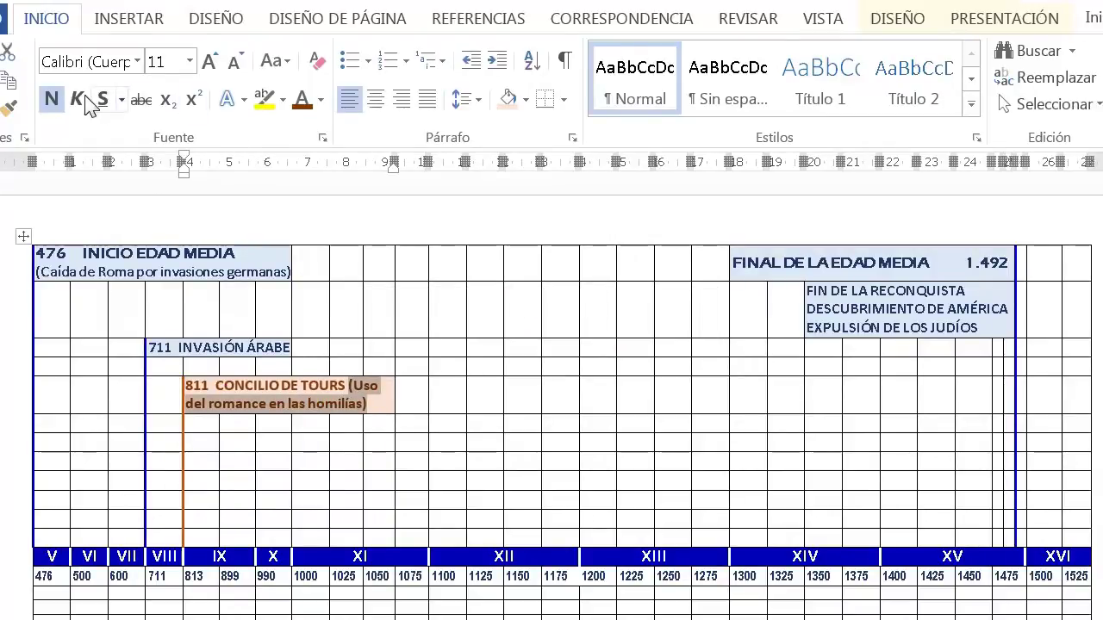
click(52, 100)
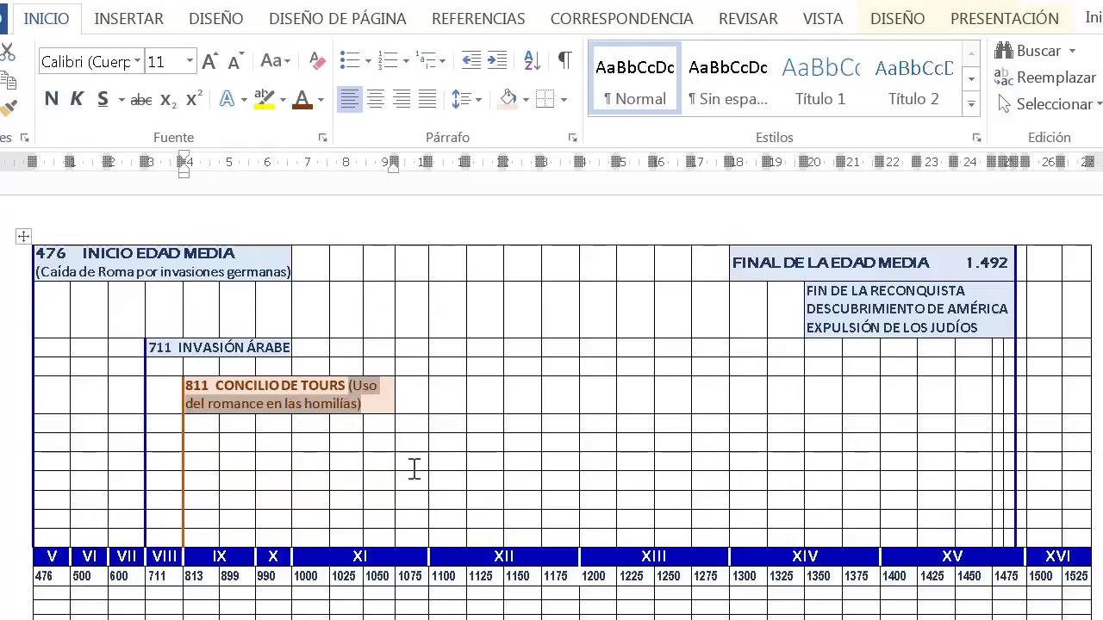
click(415, 401)
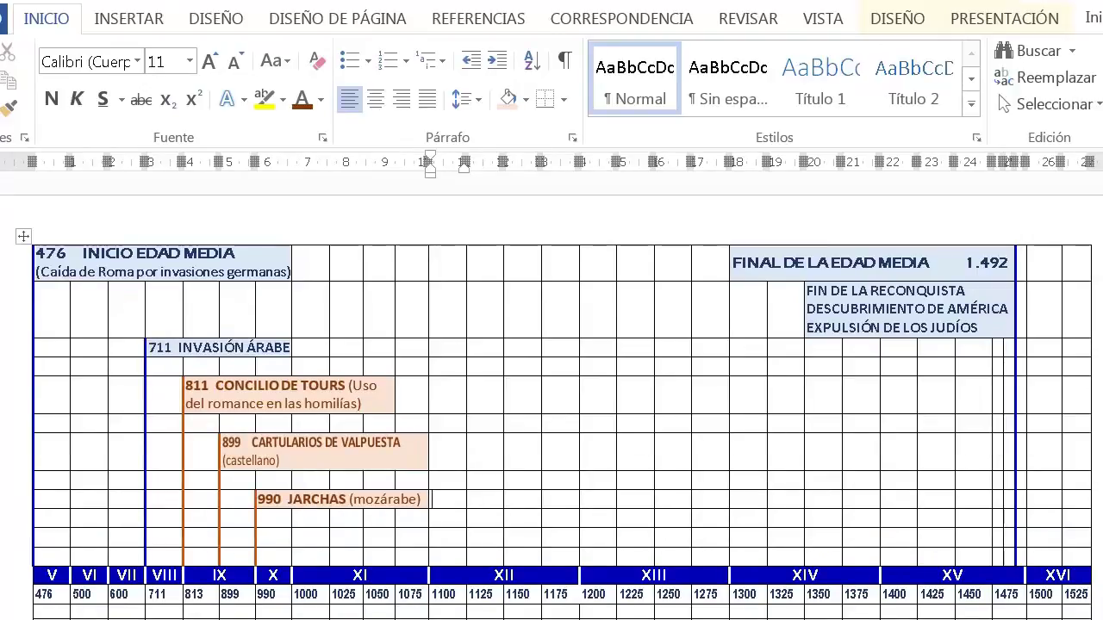
Insert additional rows above the second empty row over the century header, extending the space below 990 JARCHAS
right_click(26, 556)
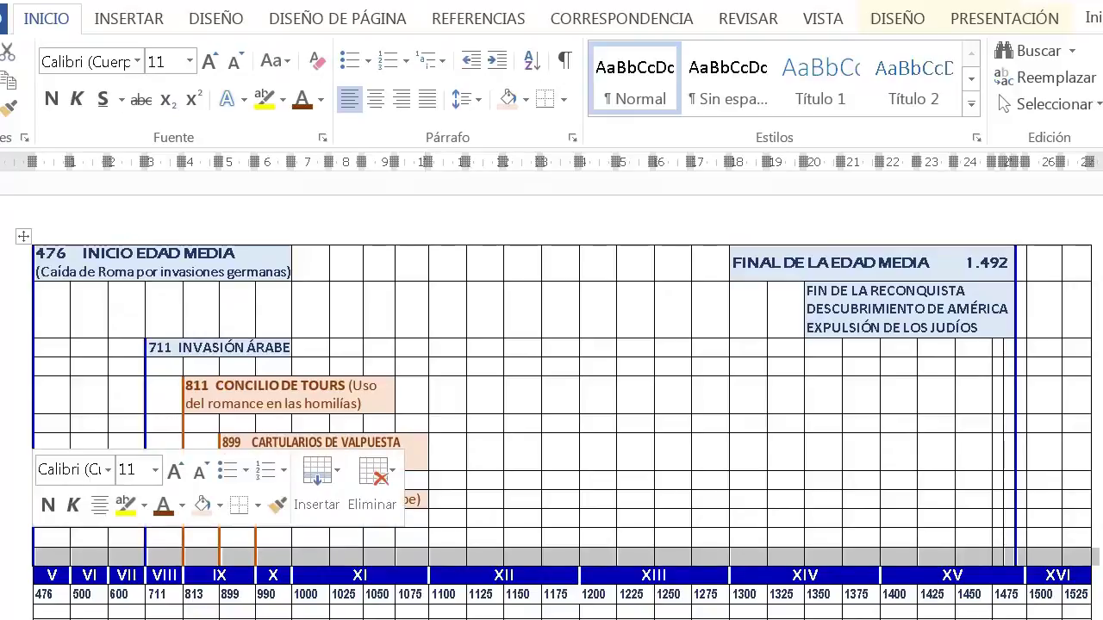
click(26, 538)
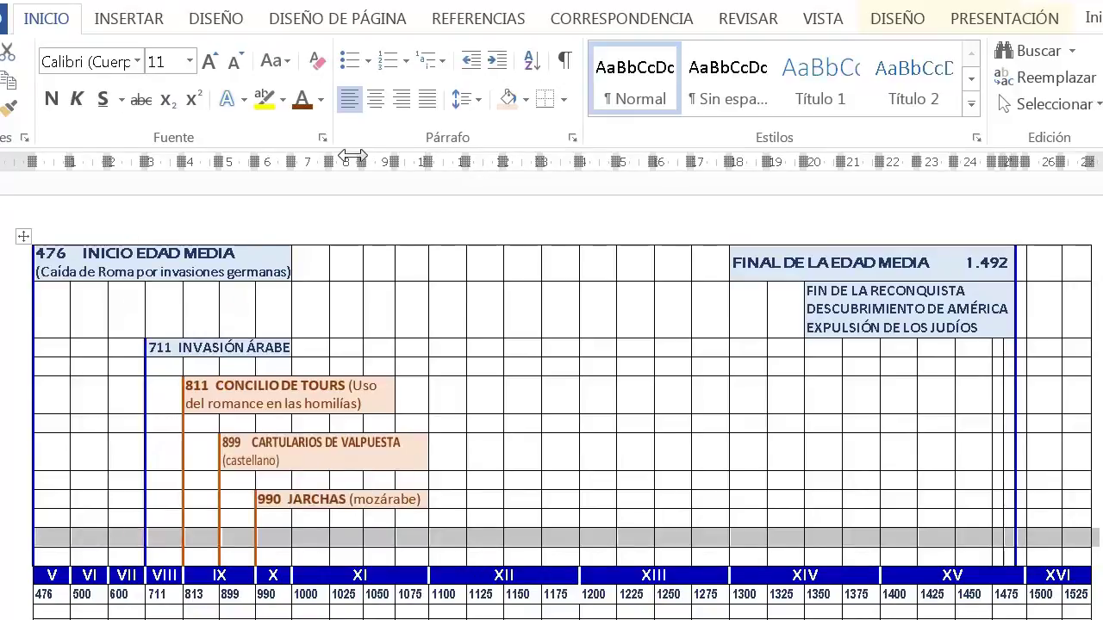
click(129, 18)
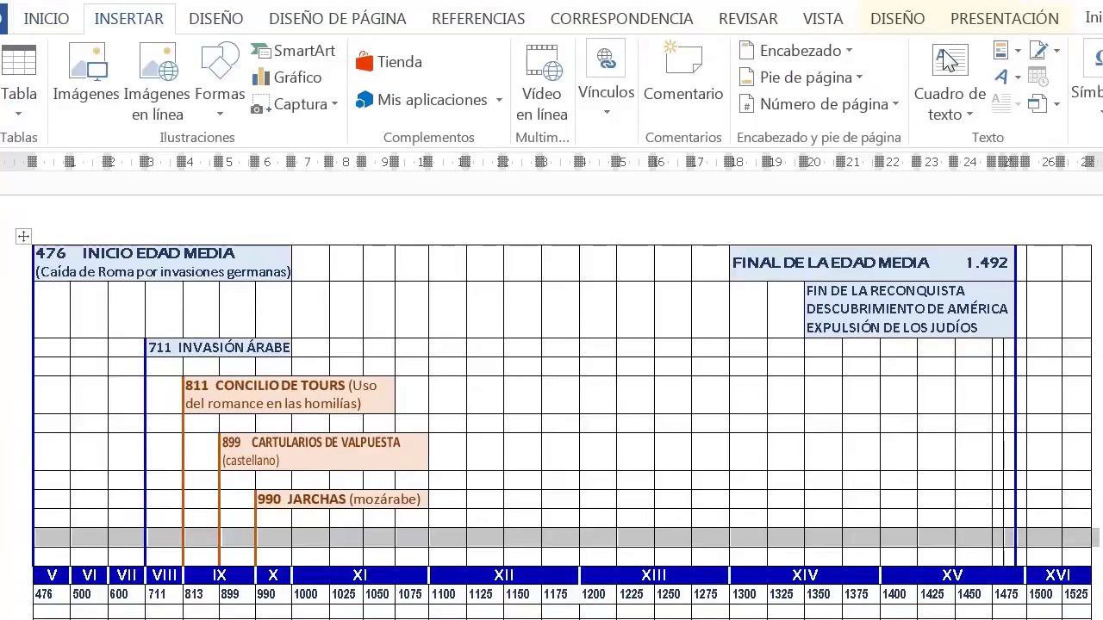
click(1000, 18)
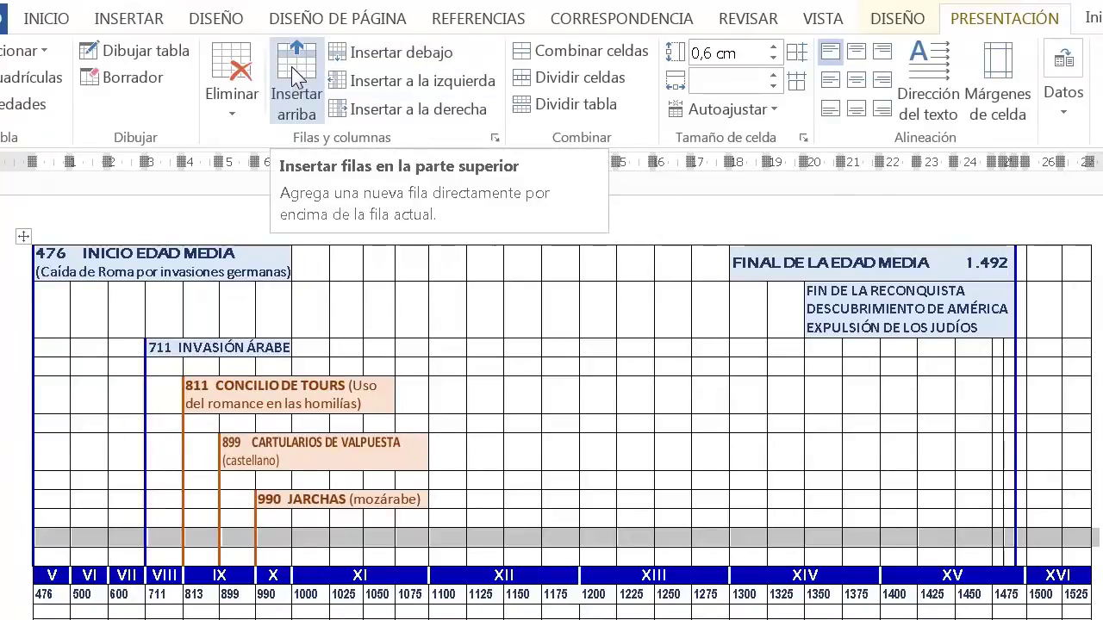
click(296, 76)
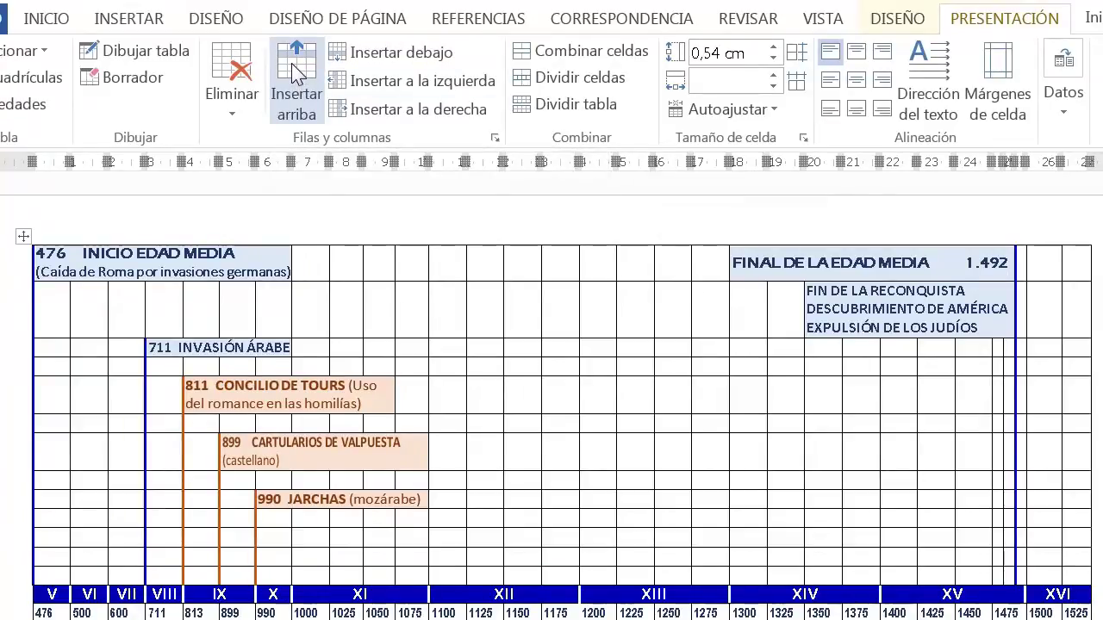
click(296, 76)
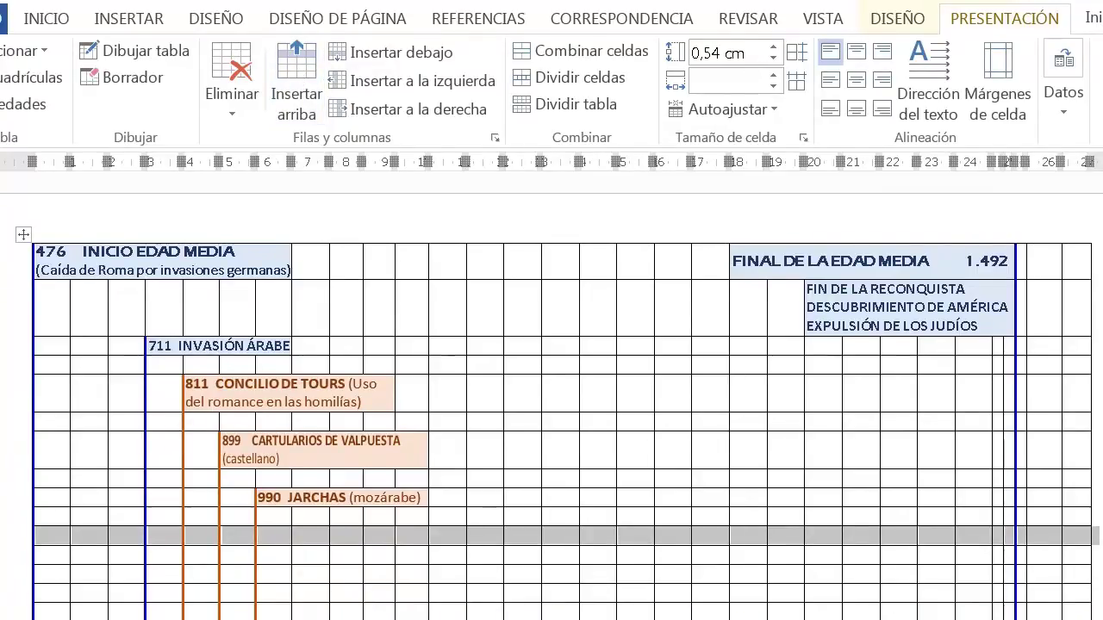
Shade the cells before the 1.492 line, two rows below ESCUELA DE TRADUCTORES DE TOLEDO, light orange and merge them into one cell
scroll(551, 396, down, 3)
scroll(551, 397, down, 1)
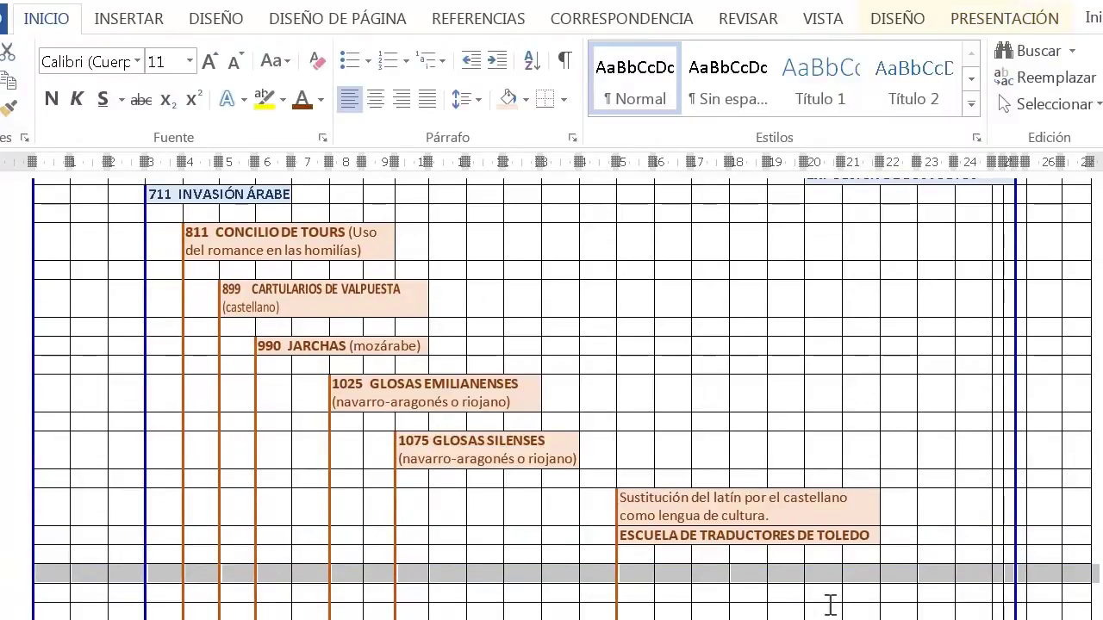
click(1004, 573)
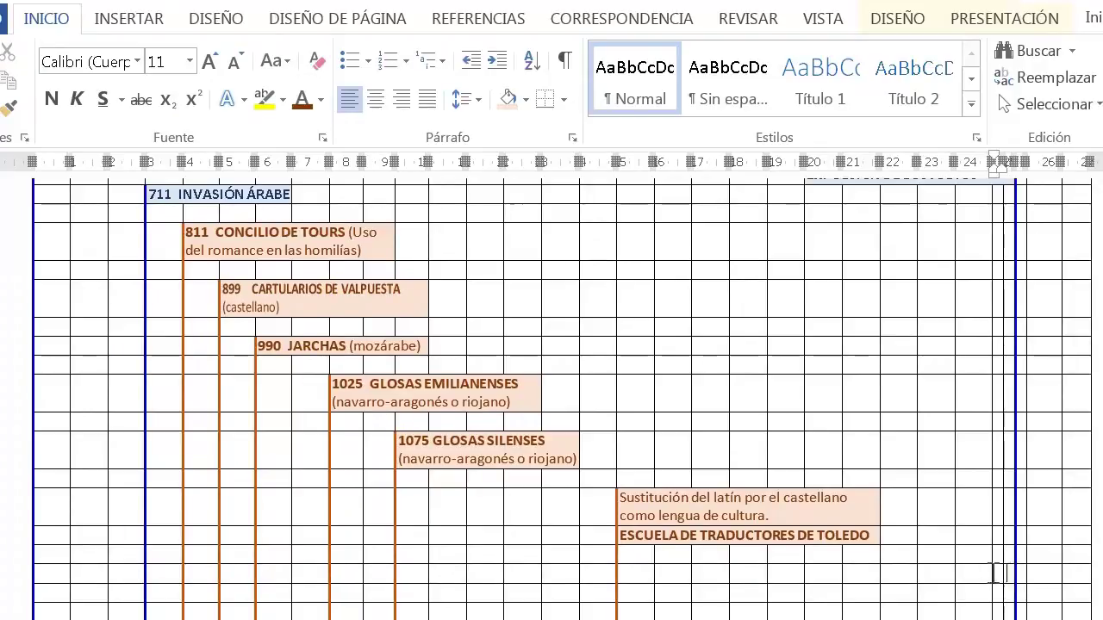
drag(995, 573, 804, 576)
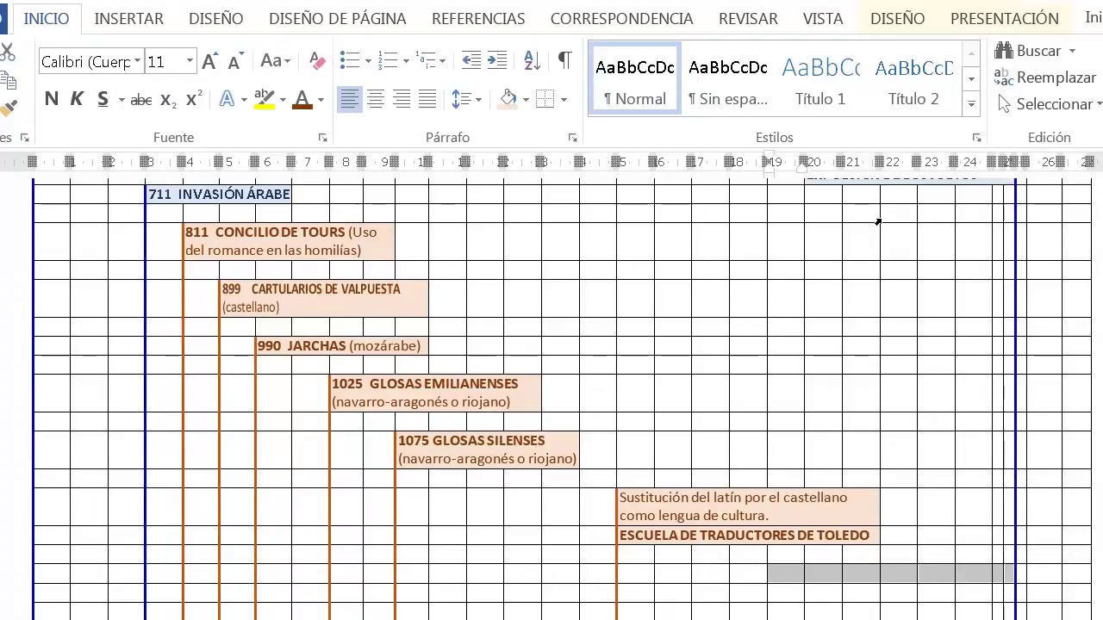
click(900, 21)
click(713, 62)
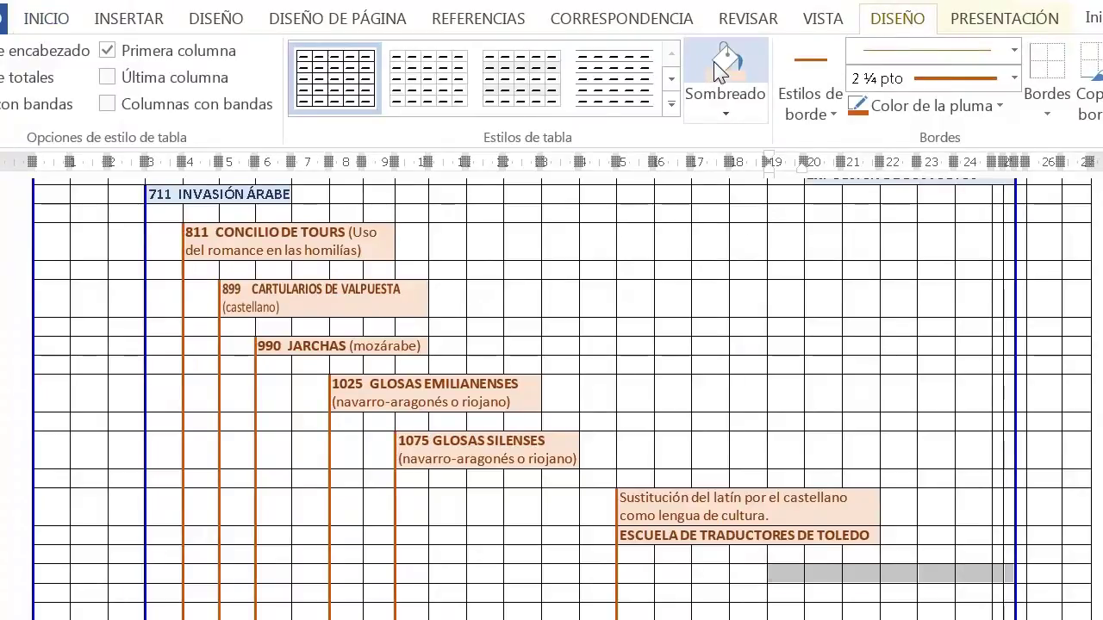
click(974, 21)
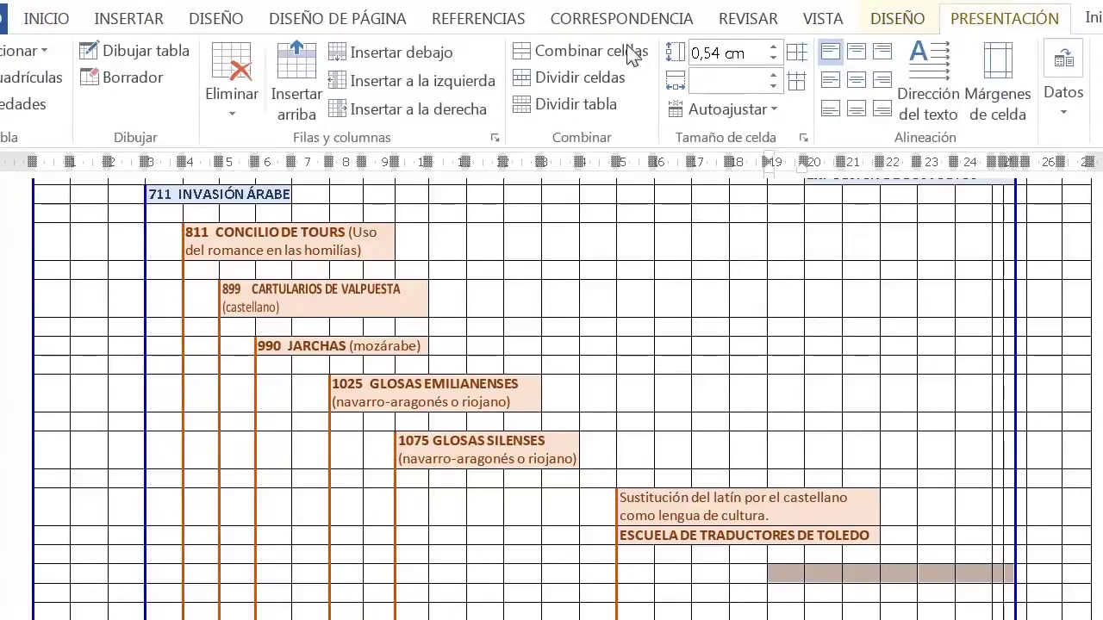
click(604, 54)
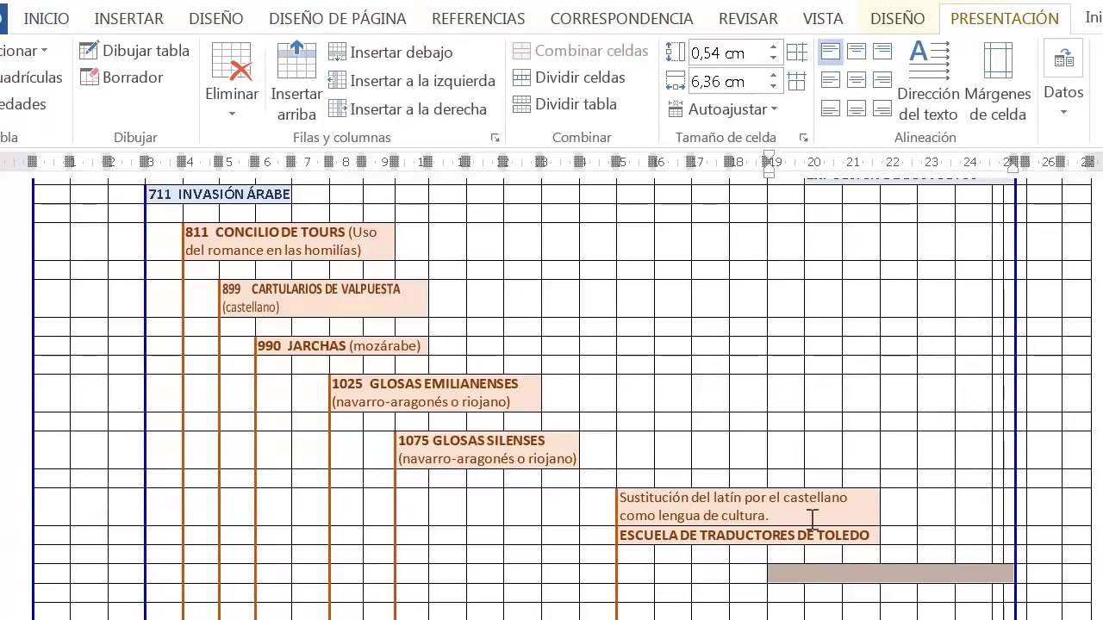
Enter "Antonio de Nebrija Primera gramática del castellano" in the merged cell and format it bold in the dark orange text colour
text(Antonio de Nebrija Primera gramática del castellano)
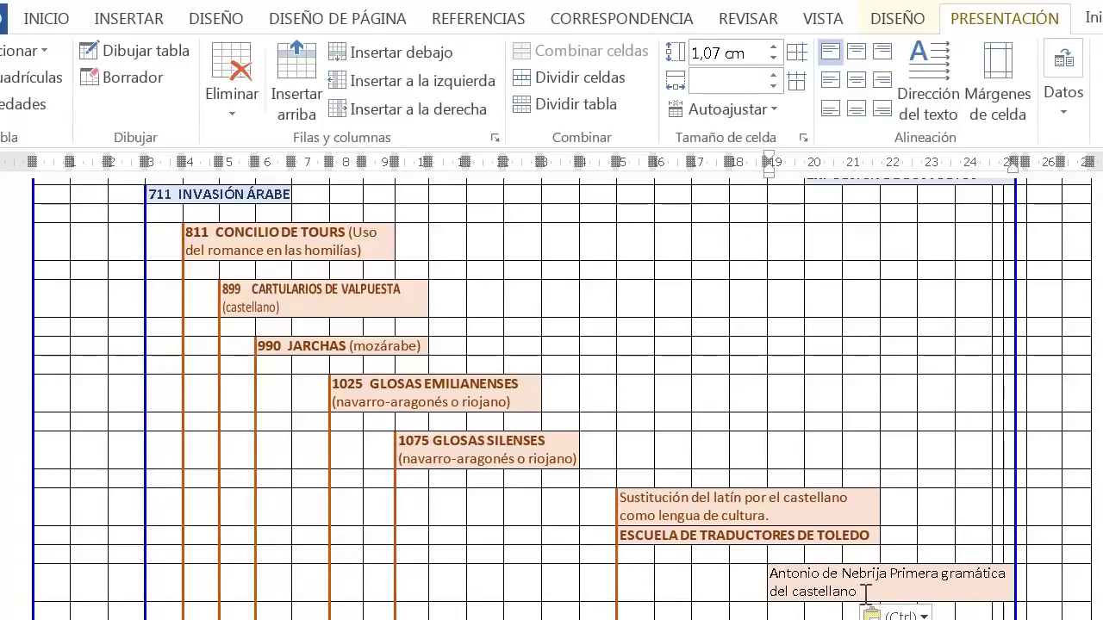
drag(864, 593, 771, 575)
click(771, 573)
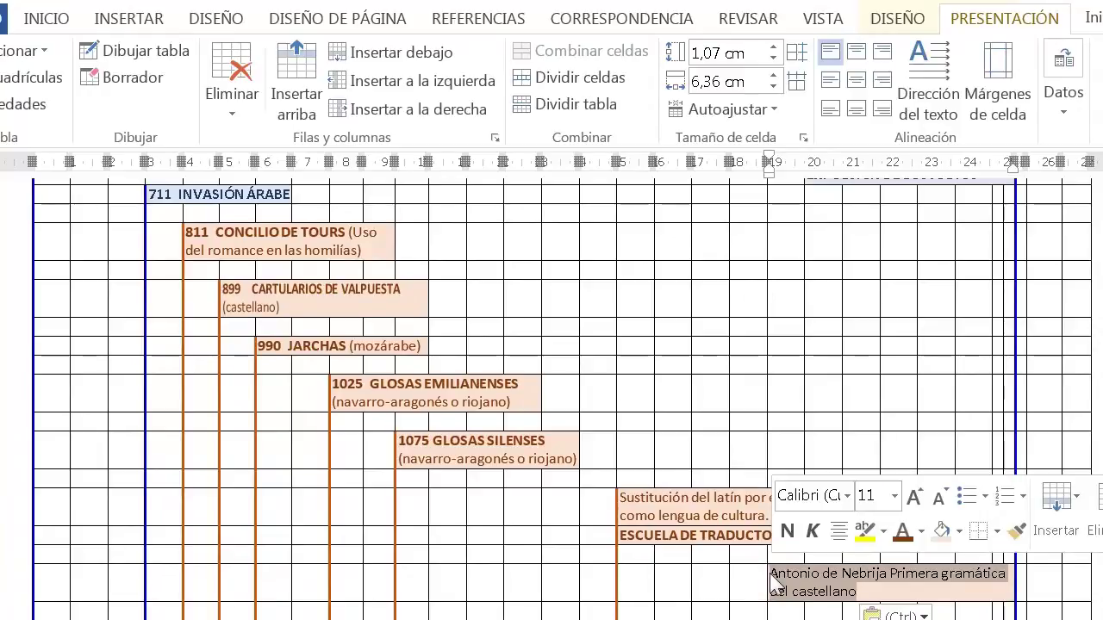
click(47, 19)
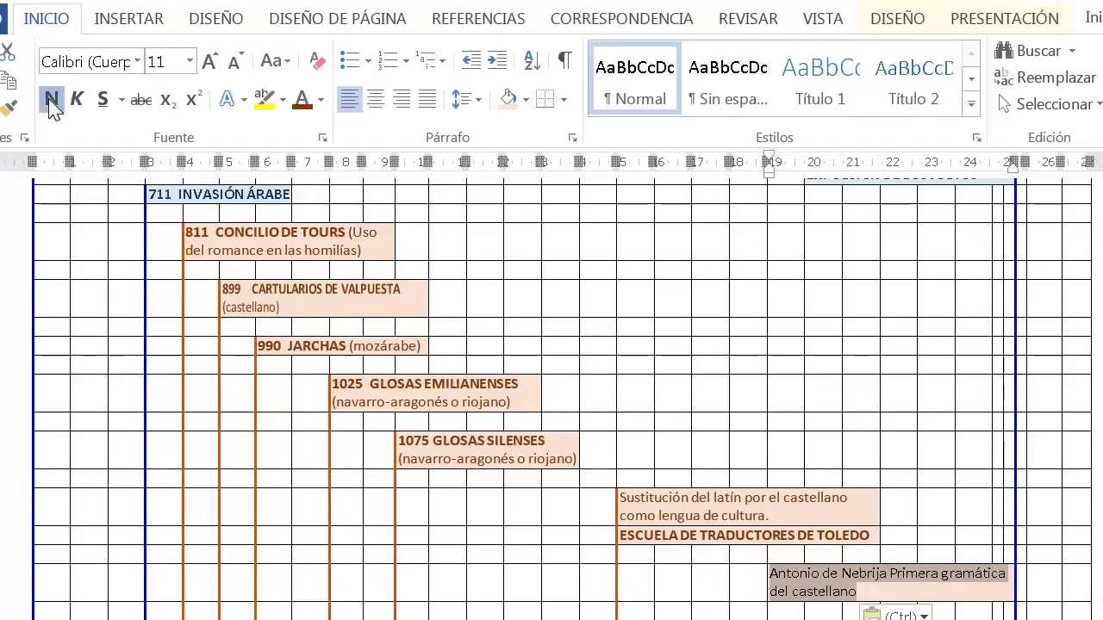
click(52, 100)
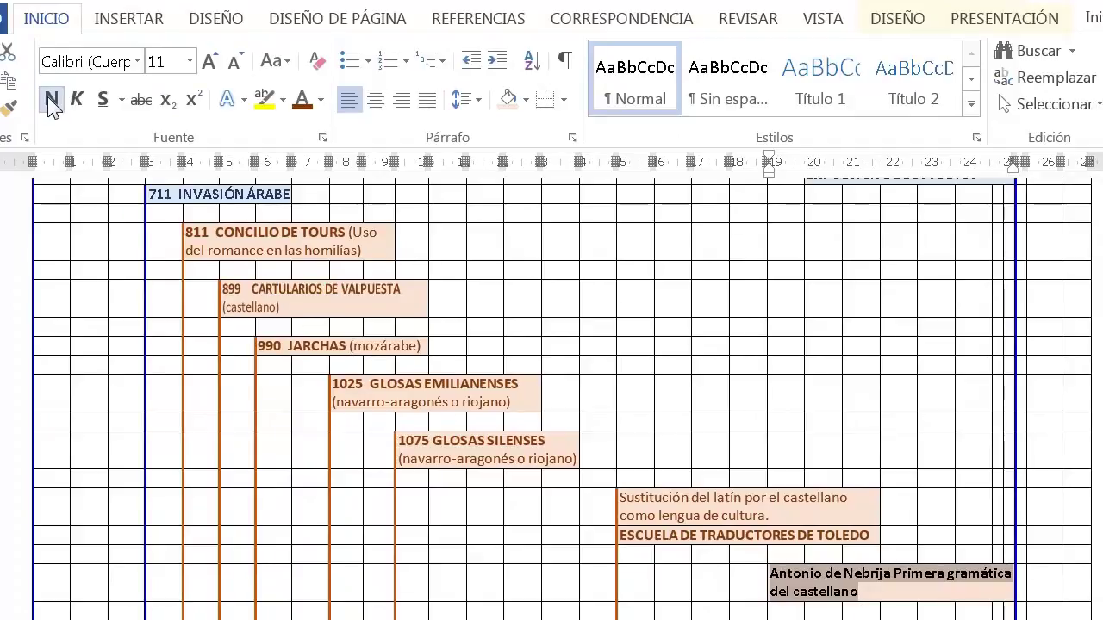
click(302, 101)
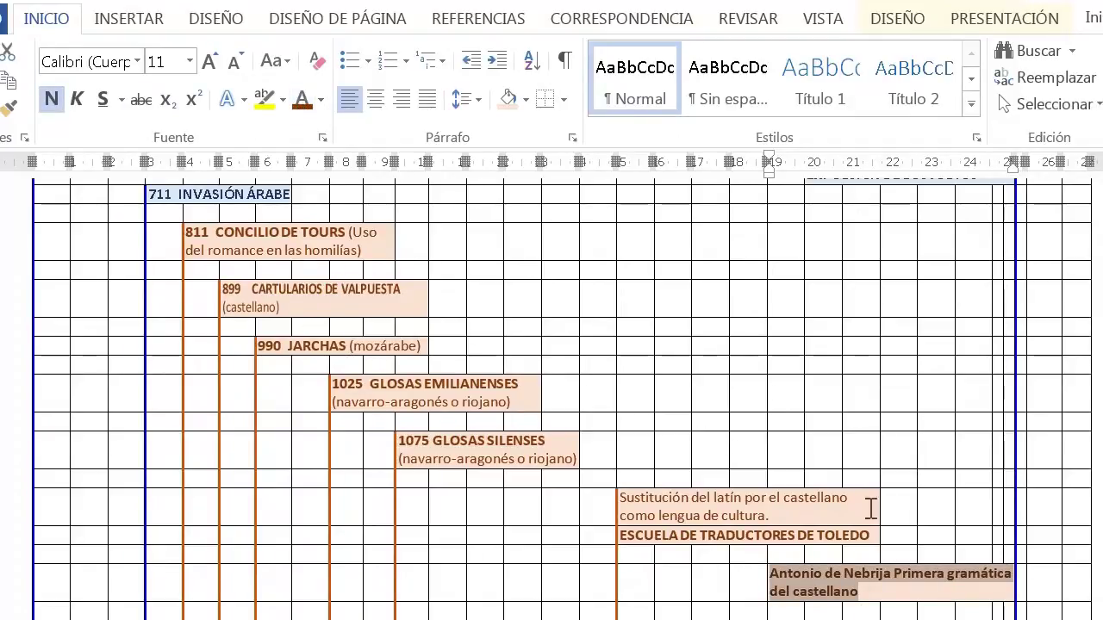
Widen the Antonio de Nebrija cell by merging in the three empty cells before its text, and align the text centre-right
click(914, 579)
drag(914, 578, 708, 584)
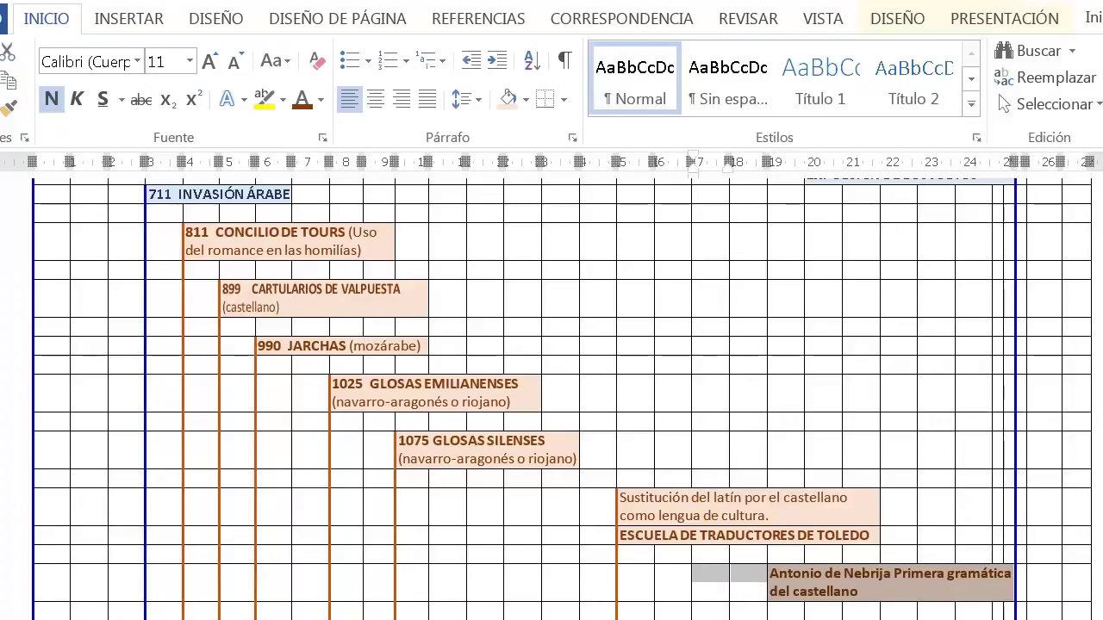
click(986, 19)
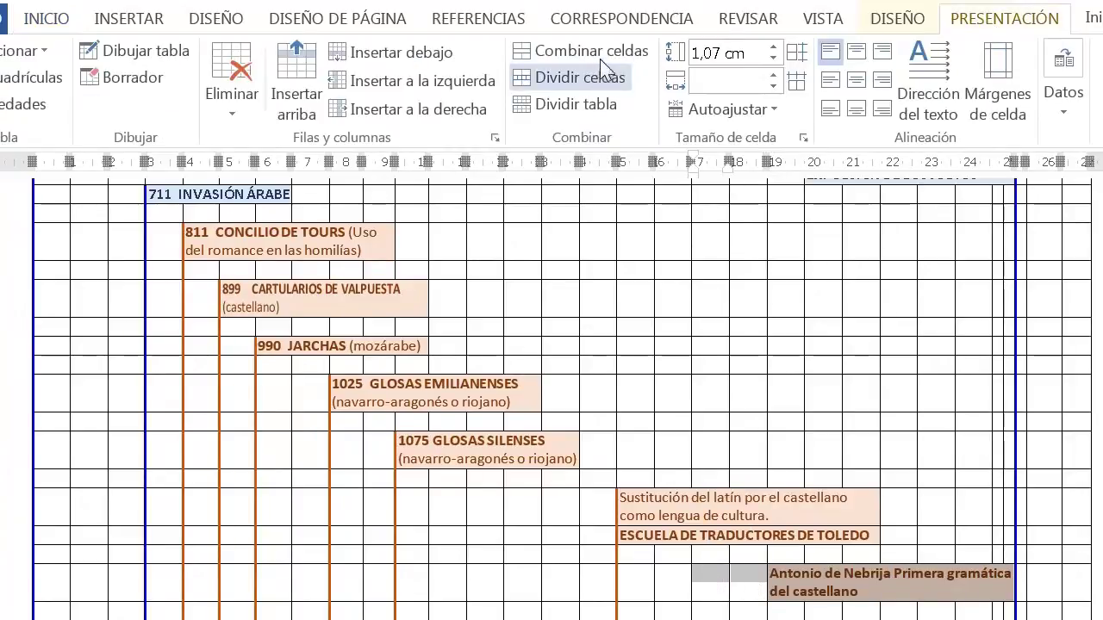
click(601, 52)
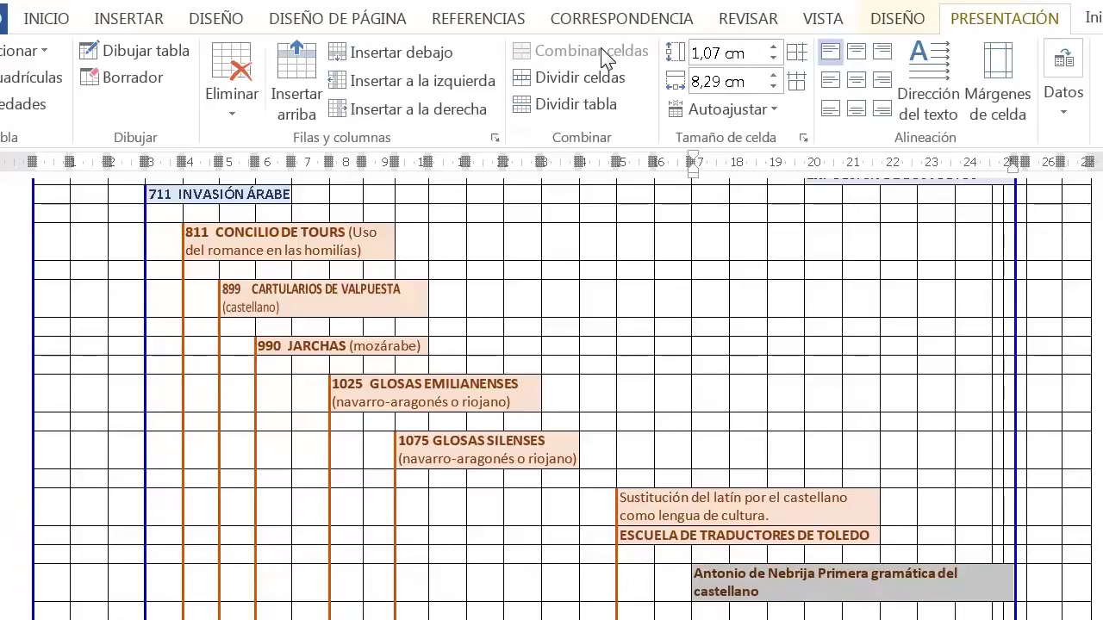
click(713, 584)
drag(714, 584, 669, 585)
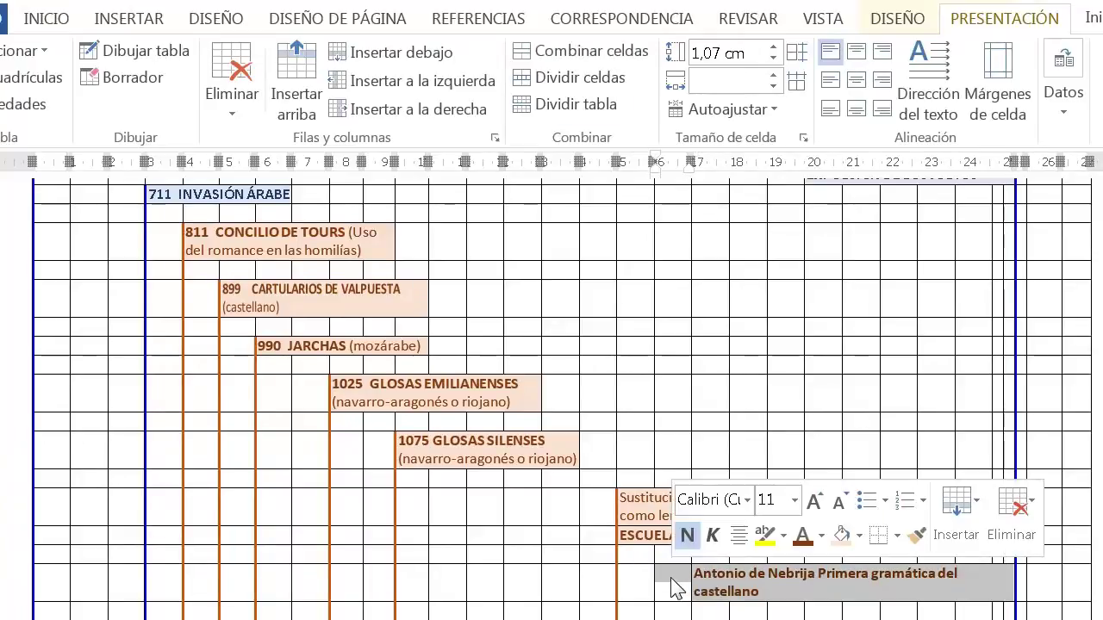
click(584, 57)
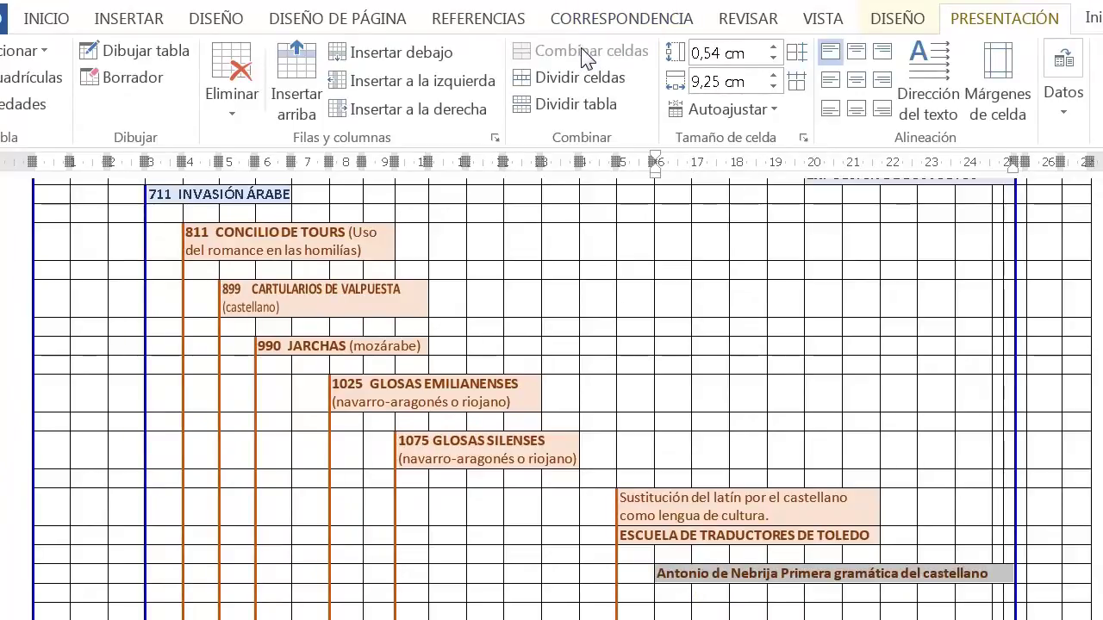
click(885, 84)
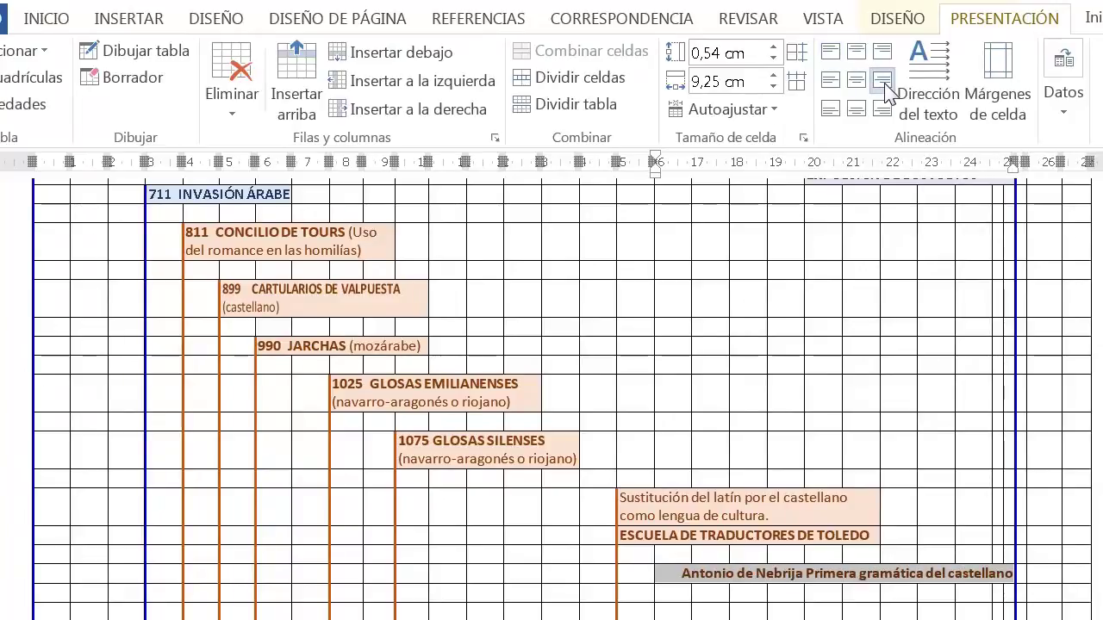
Add an orange 2 ¼ pt right border to the Antonio de Nebrija cell and the narrow column cells below it
click(993, 576)
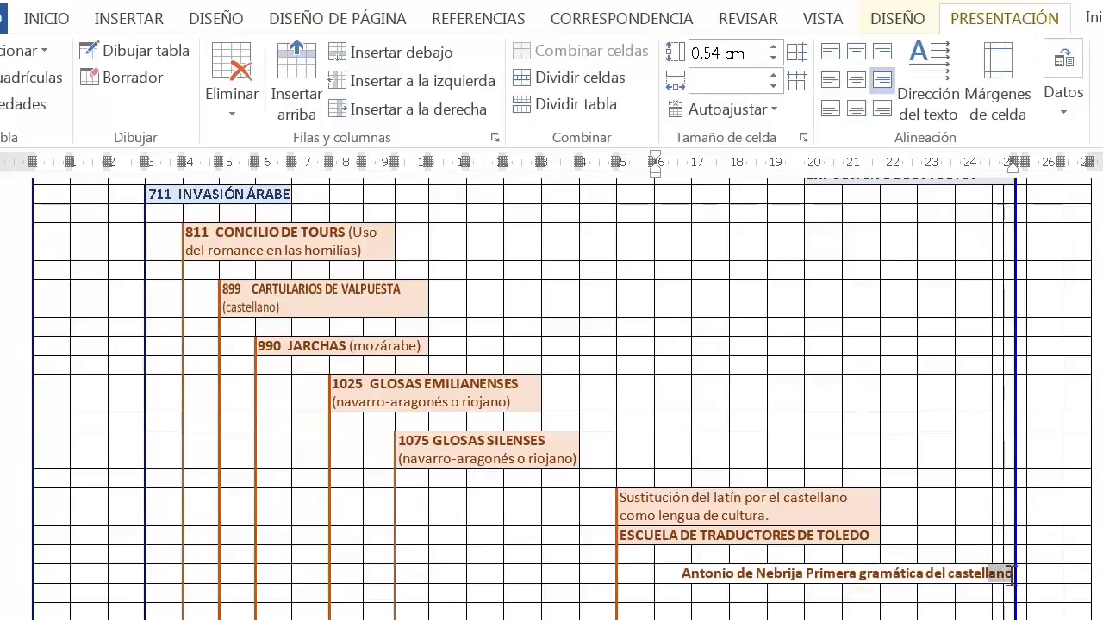
drag(1009, 582, 1011, 589)
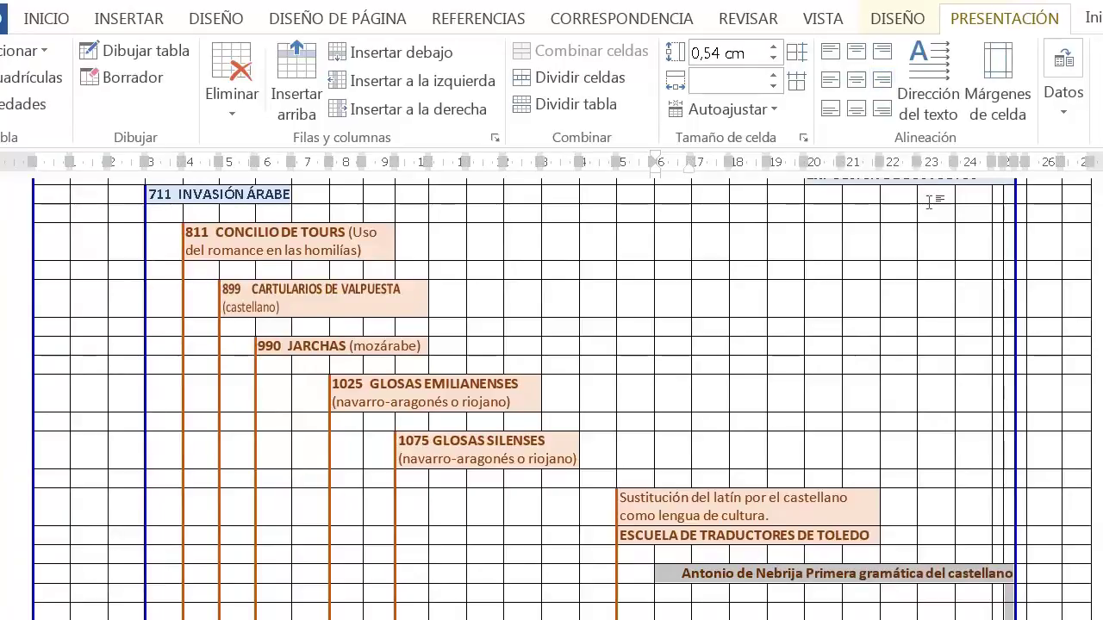
click(900, 24)
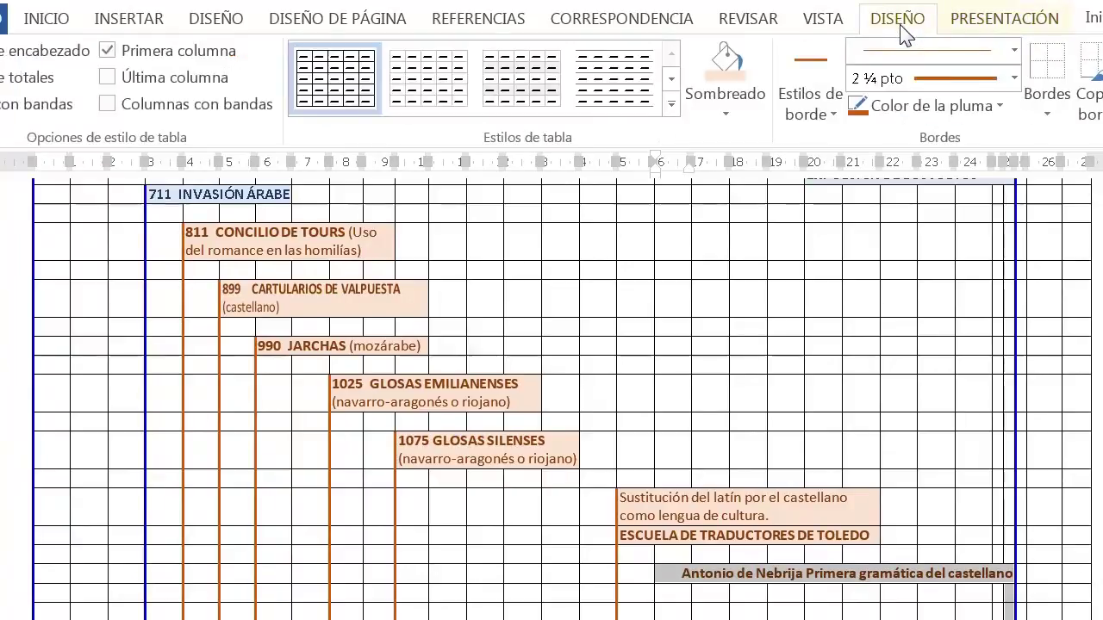
click(1049, 115)
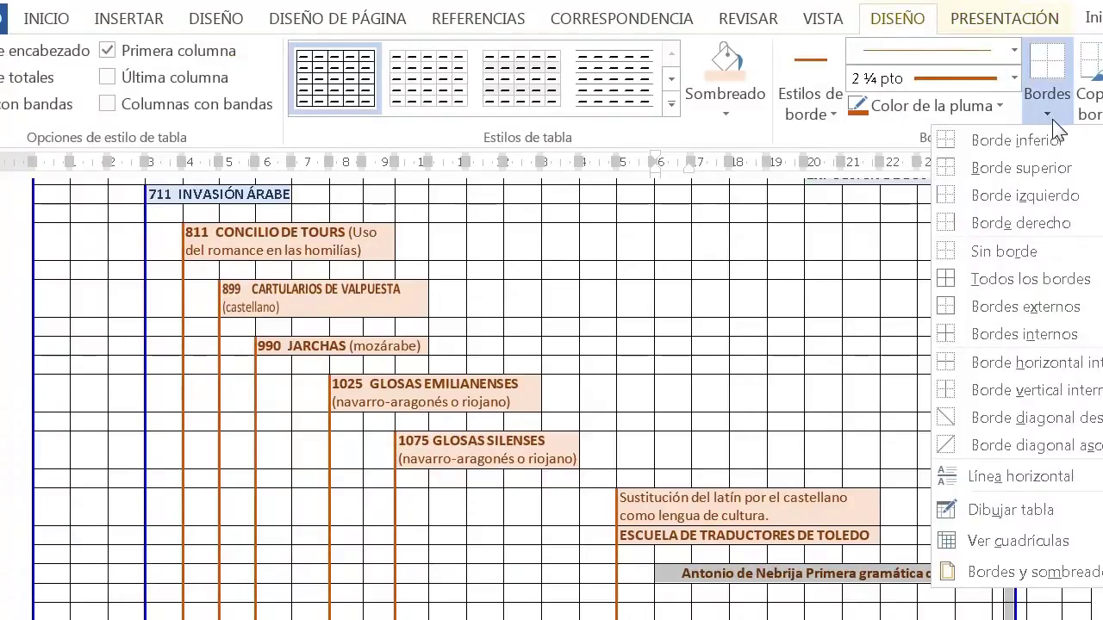
click(948, 225)
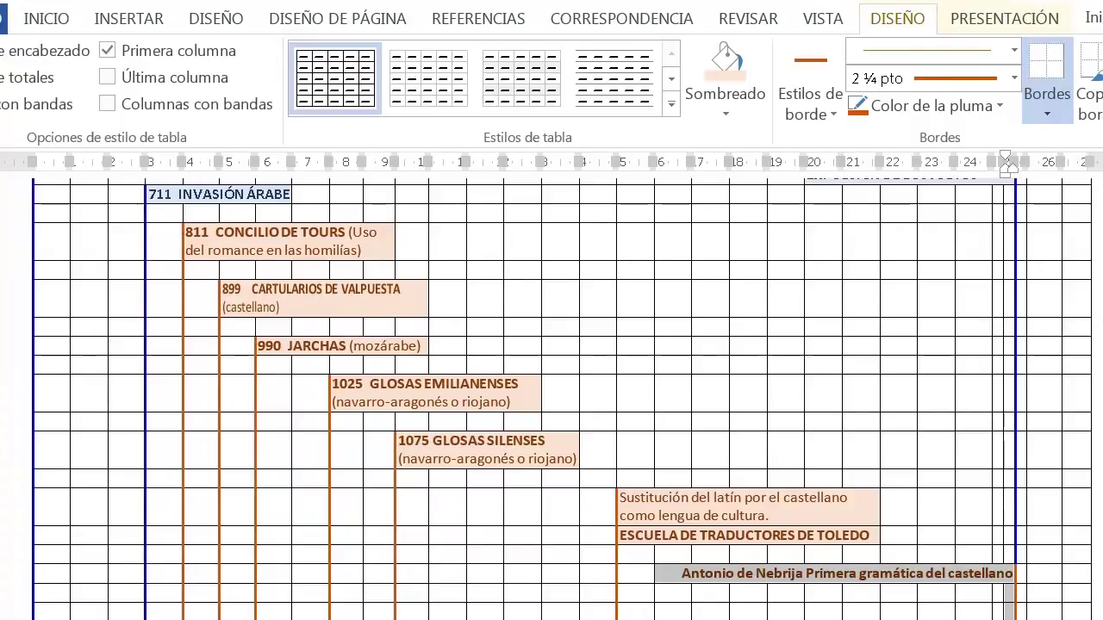
key(Escape)
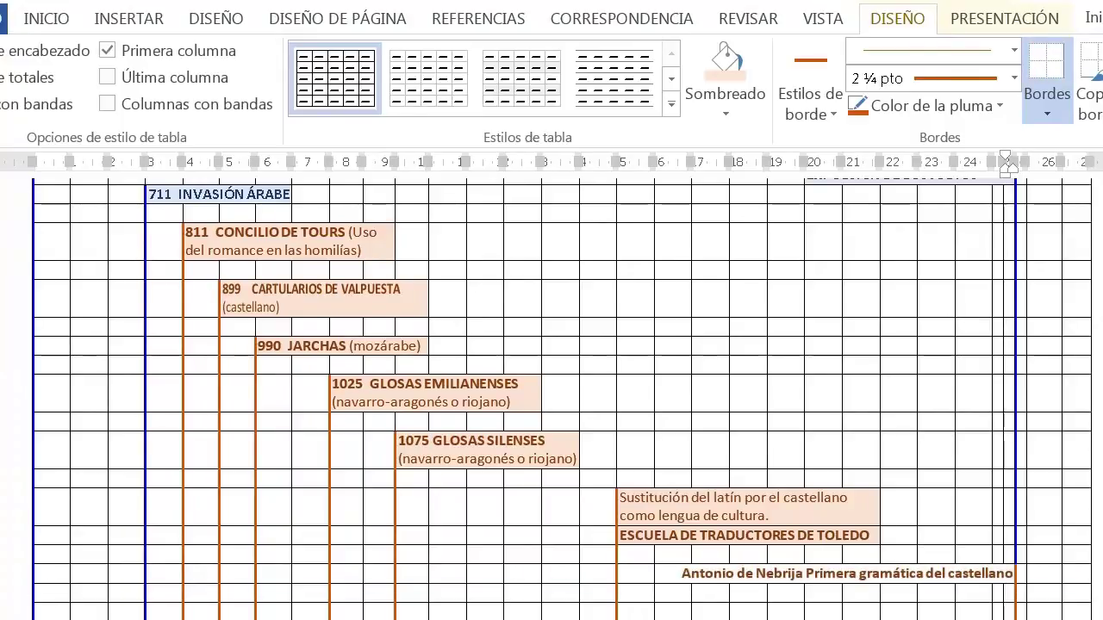
Shade the widened Antonio de Nebrija cell light orange and centre its text horizontally and vertically
triple_click(731, 575)
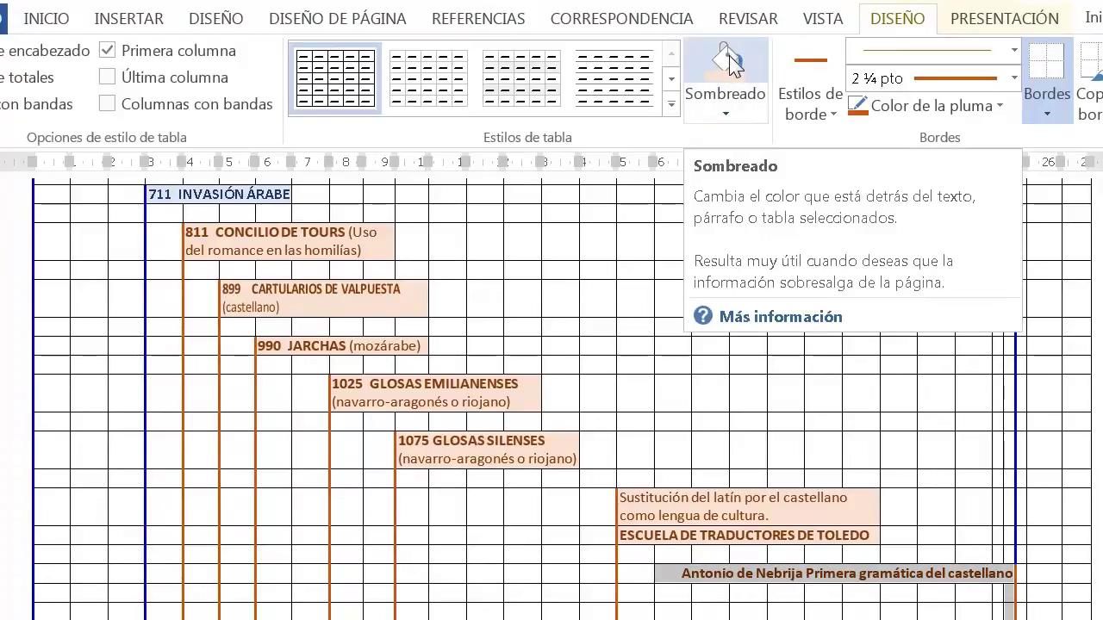
click(745, 576)
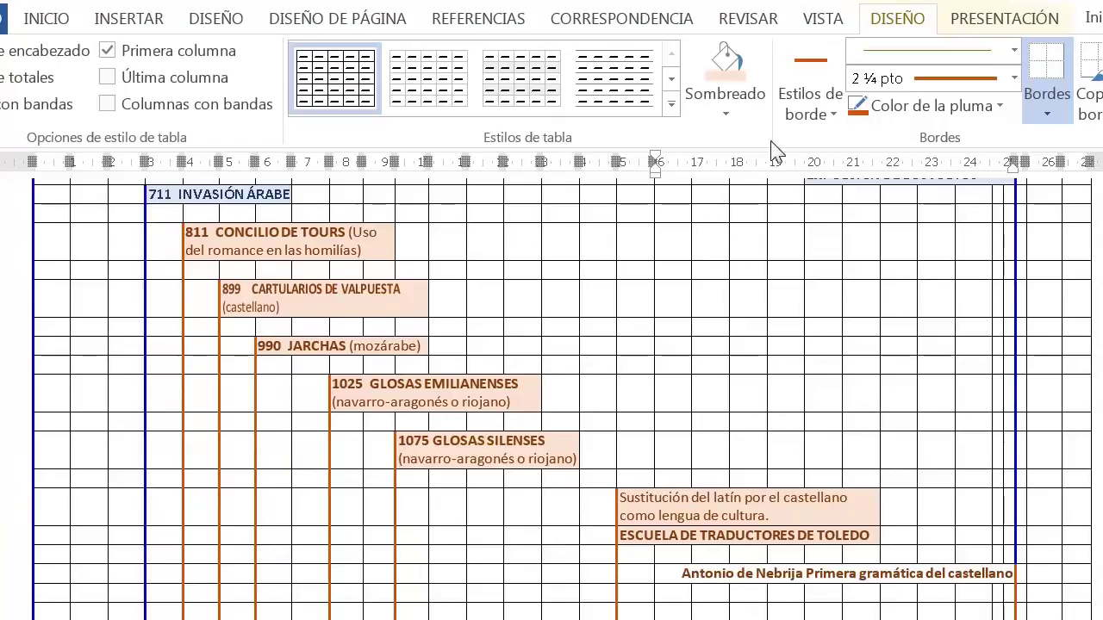
click(728, 62)
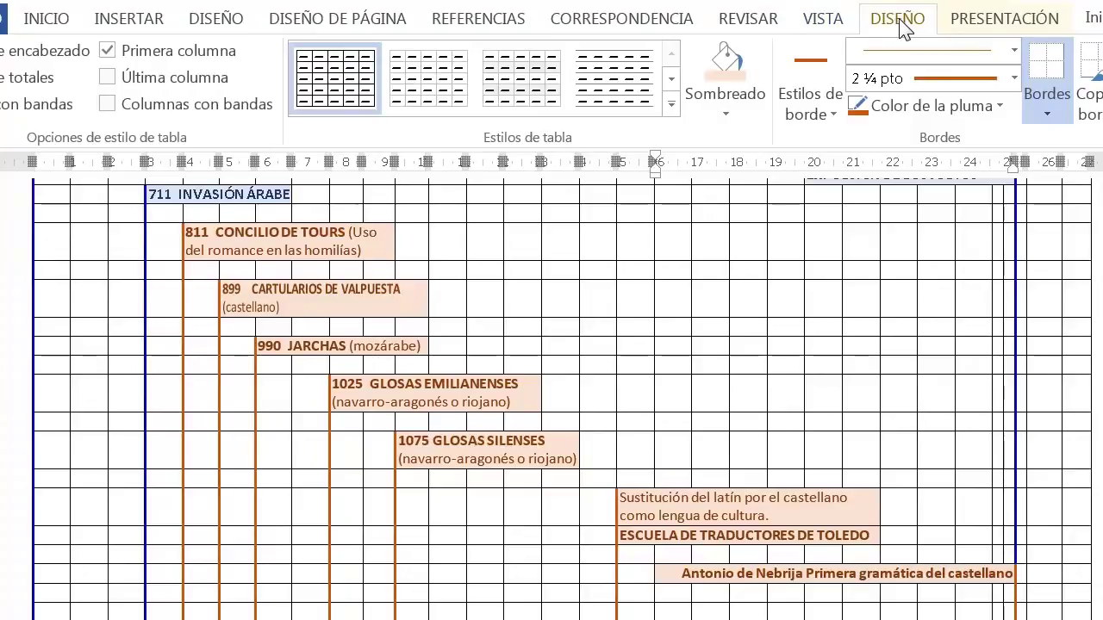
click(962, 26)
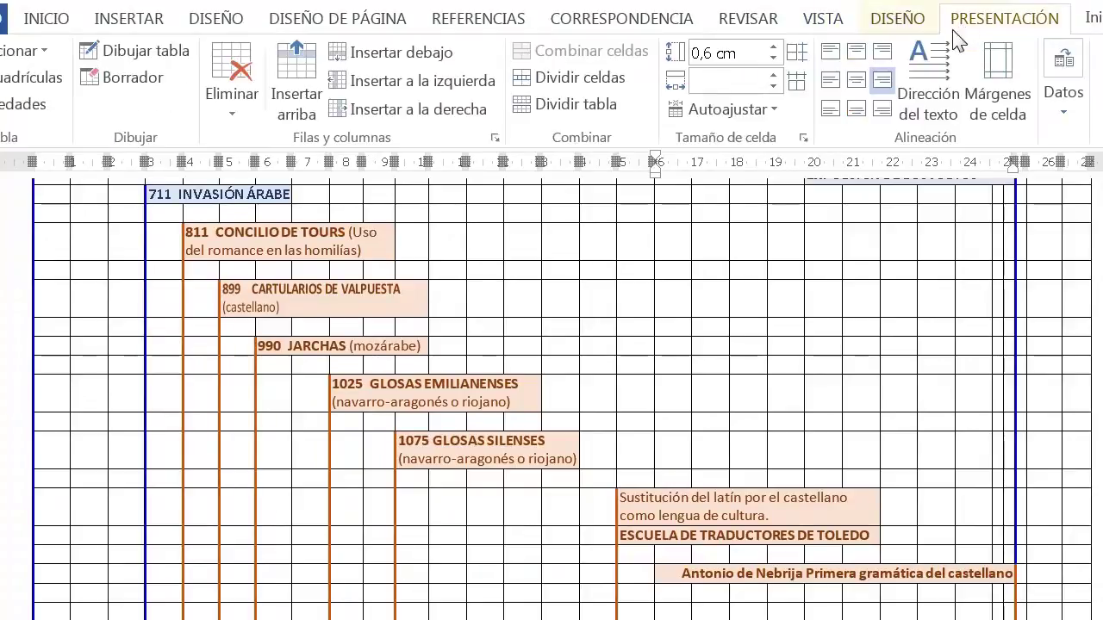
click(858, 82)
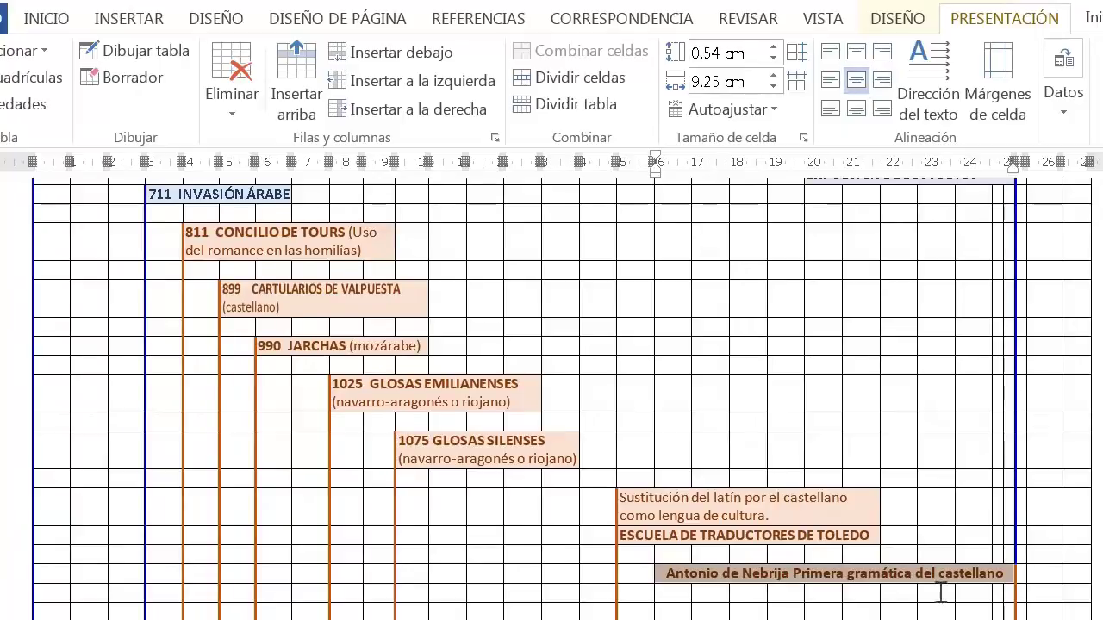
click(958, 550)
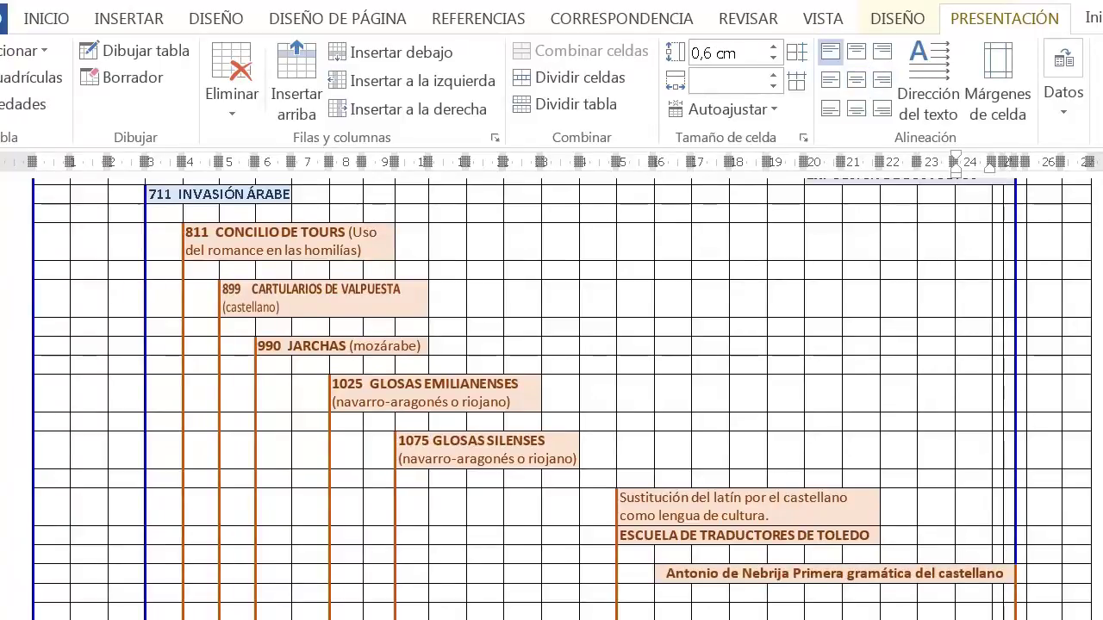
Merge the 811 CONCILIO DE TOURS cell with the five empty cells after it so its text fits on one line
scroll(552, 397, up, 3)
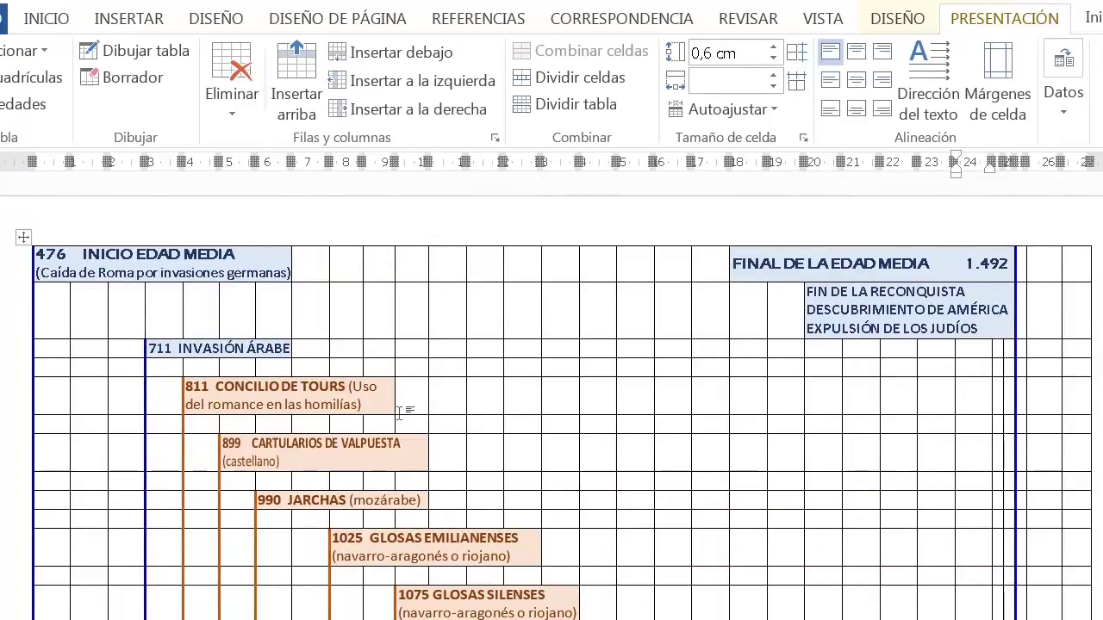
drag(460, 387, 581, 397)
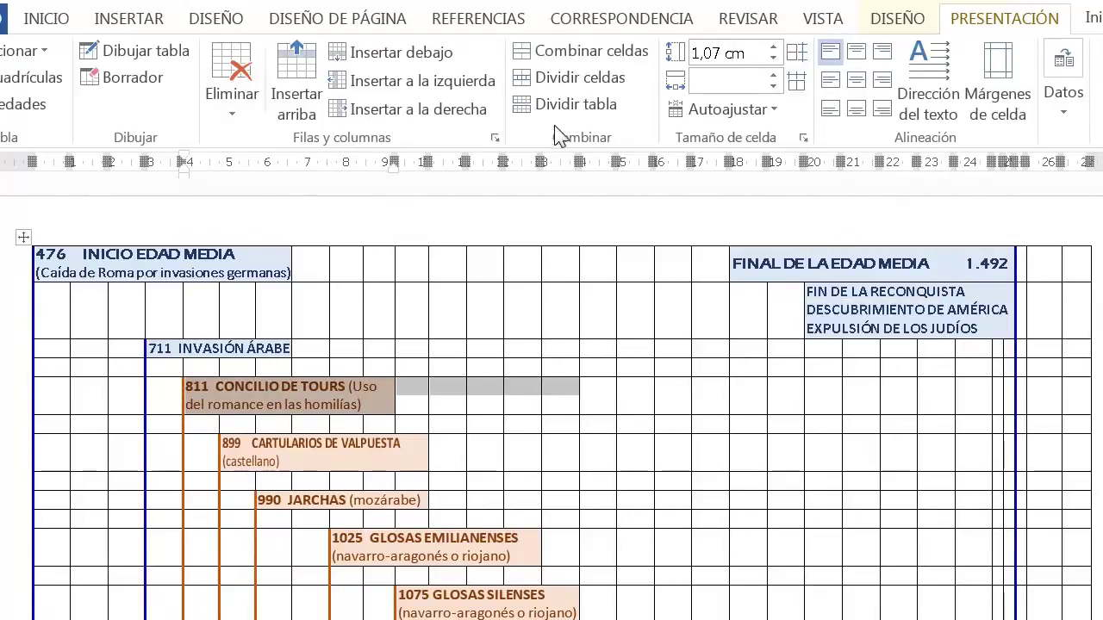
click(572, 51)
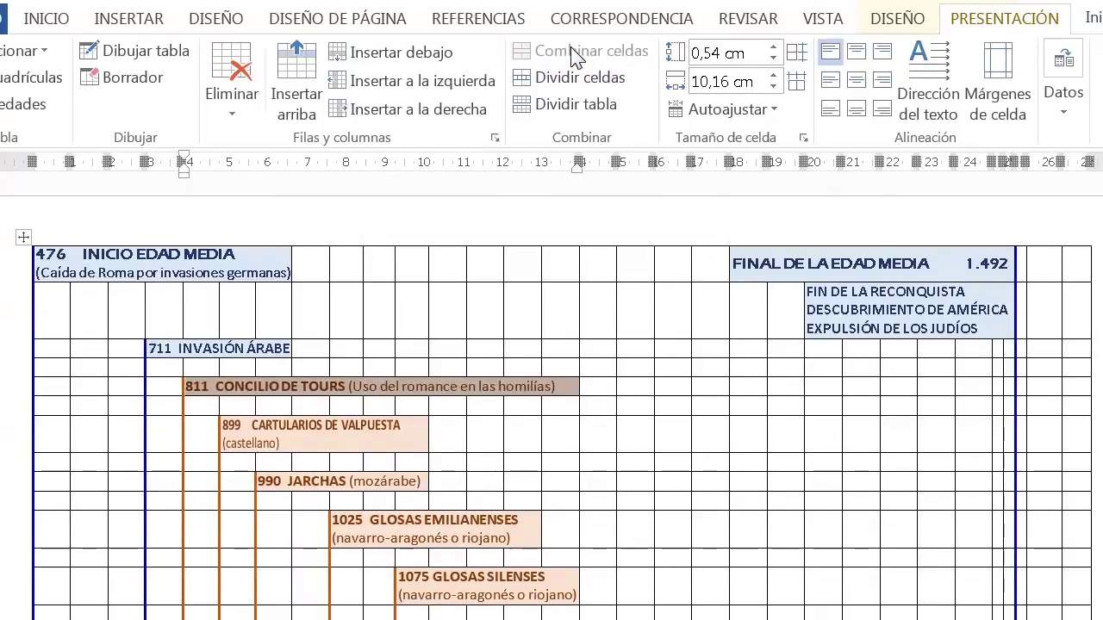
Try merging the 899 CARTULARIOS DE VALPUESTA cell with the two empty cells after it, and undo the merge
drag(399, 439, 478, 440)
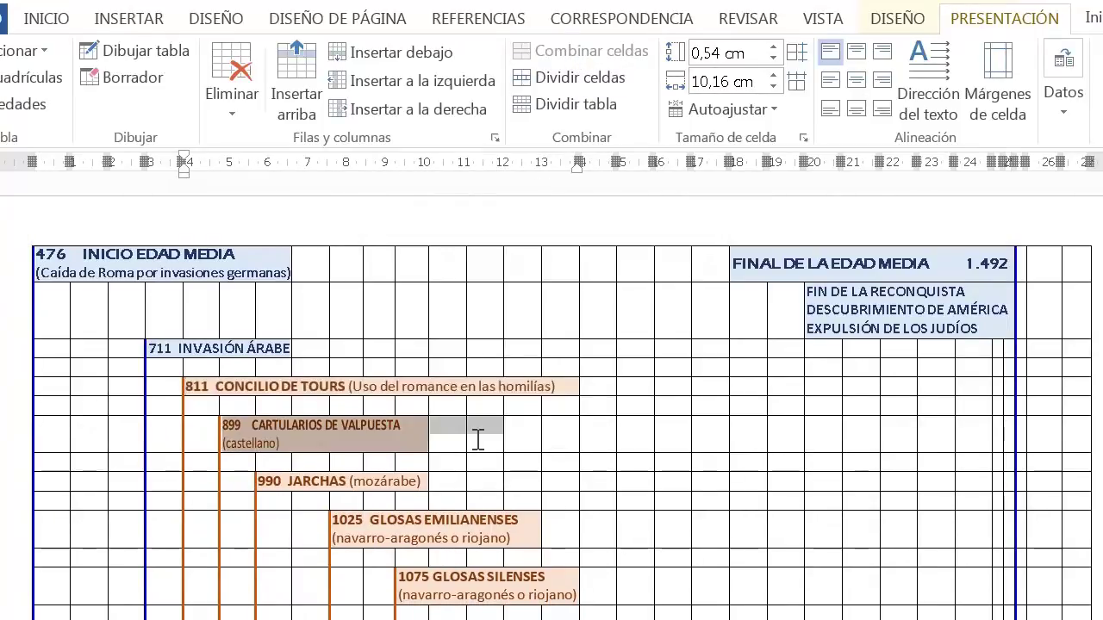
click(572, 51)
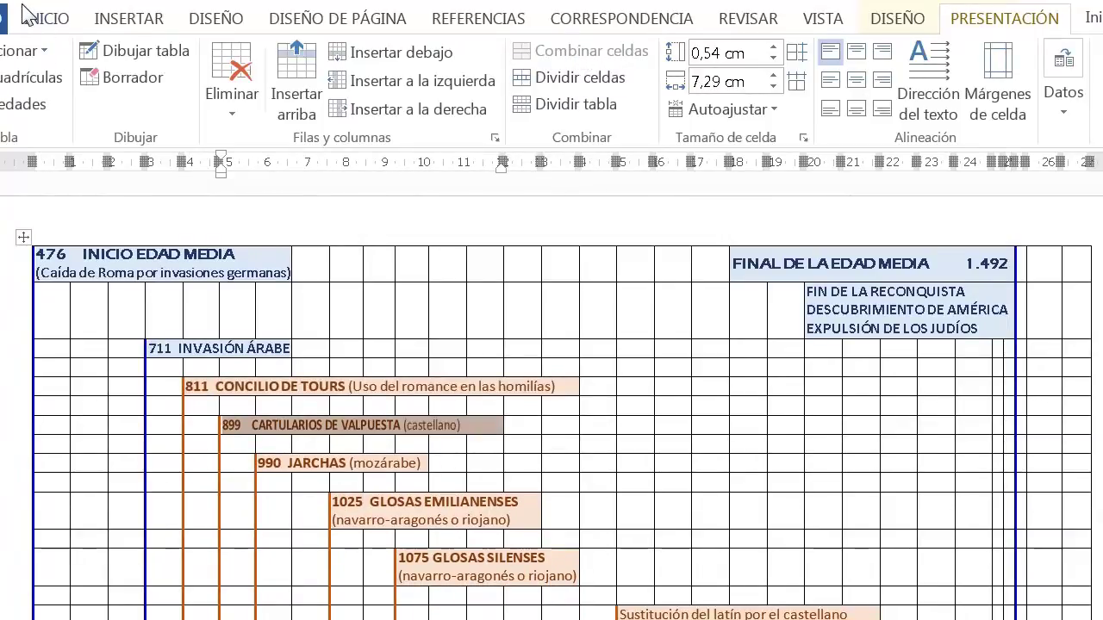
key(ctrl+z)
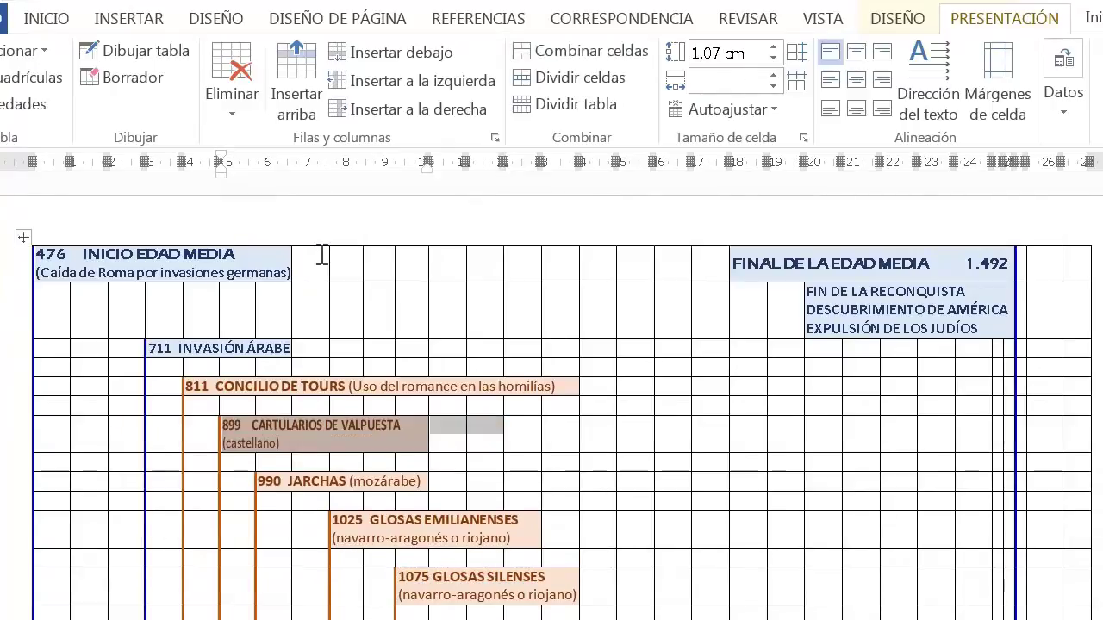
Merge the 899 CARTULARIOS DE VALPUESTA cell with the single empty cell after it so its text fits on one line
click(461, 439)
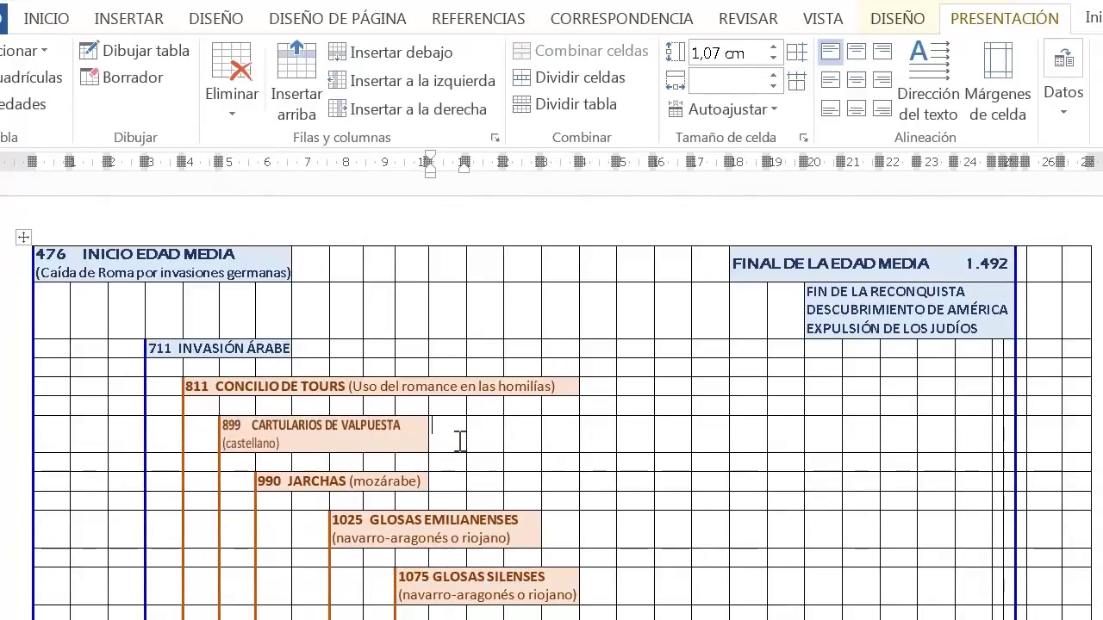
drag(457, 441, 400, 430)
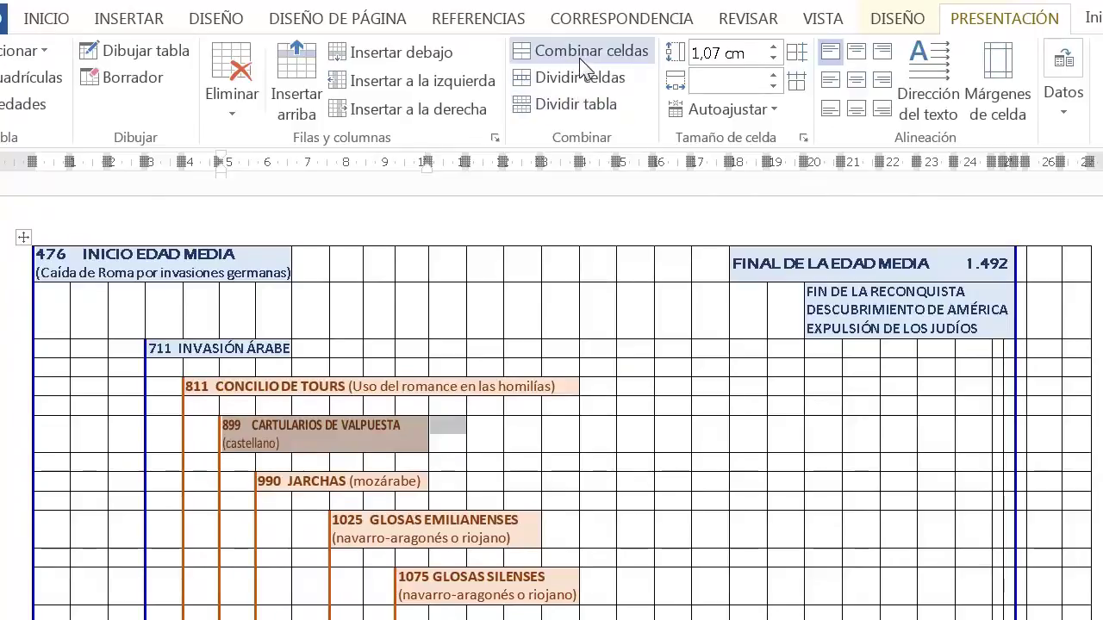
click(579, 53)
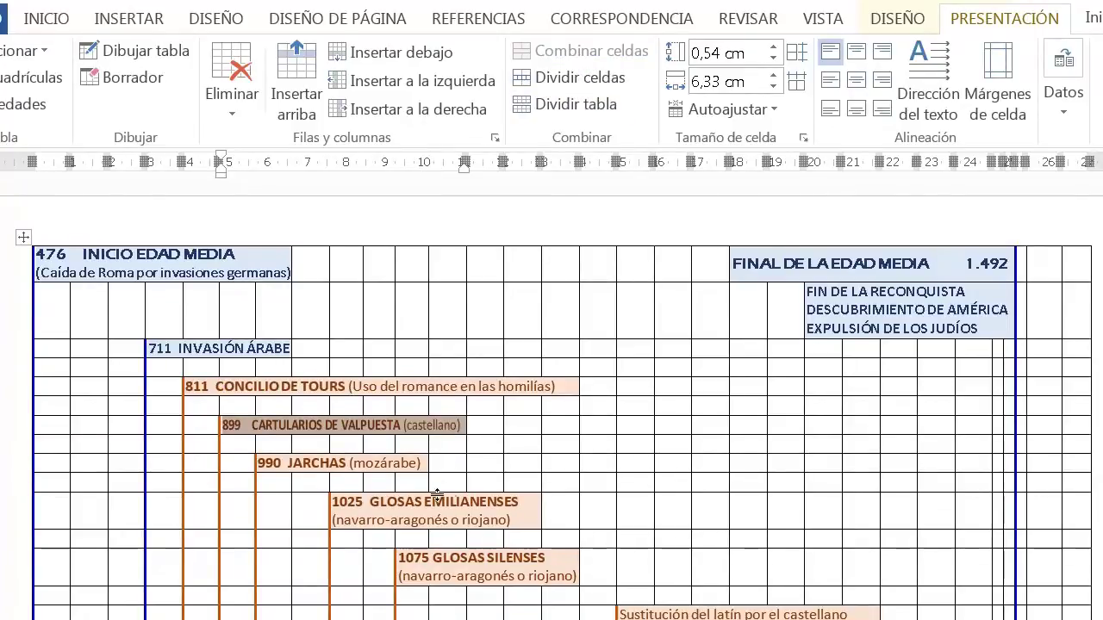
Merge the 1025 GLOSAS EMILIANENSES cell with the five empty cells after it so its text fits on one line
drag(493, 510, 690, 512)
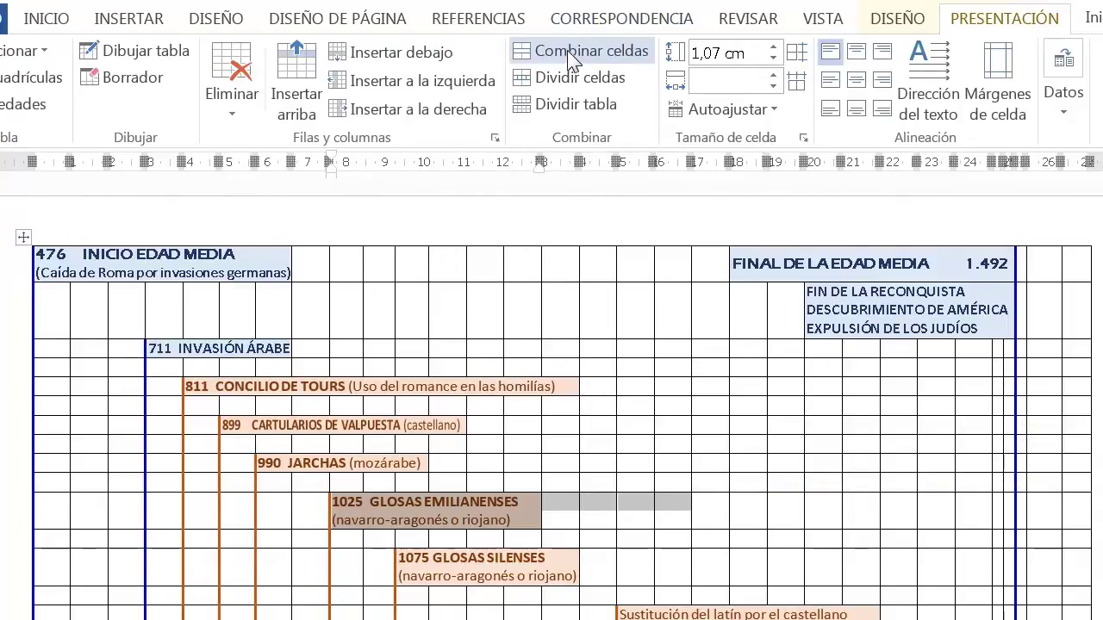
click(568, 53)
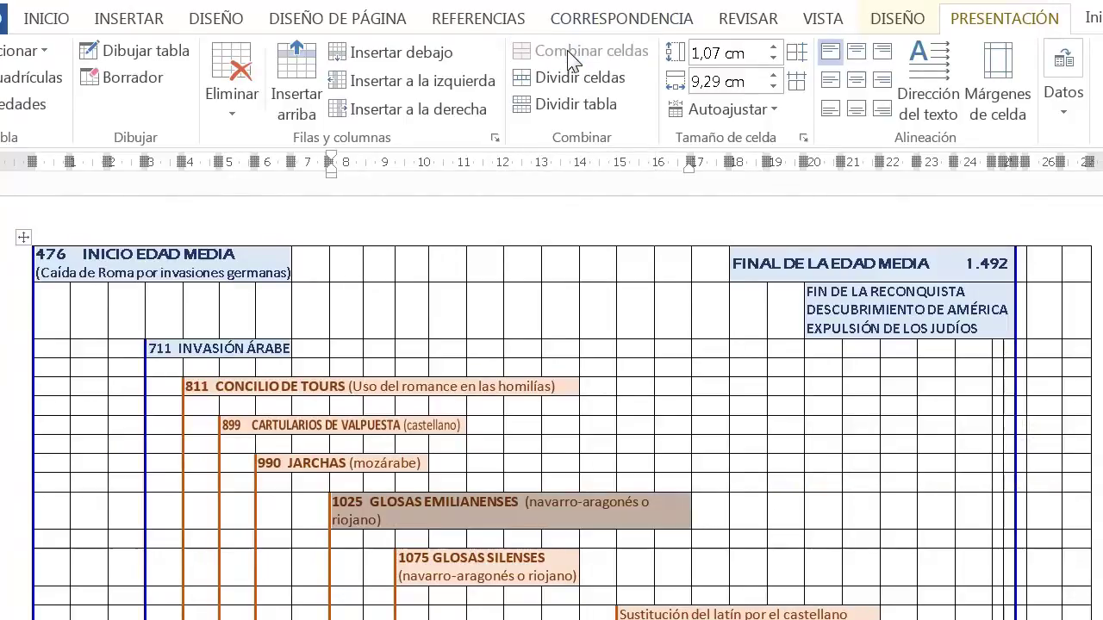
click(646, 509)
drag(646, 509, 714, 522)
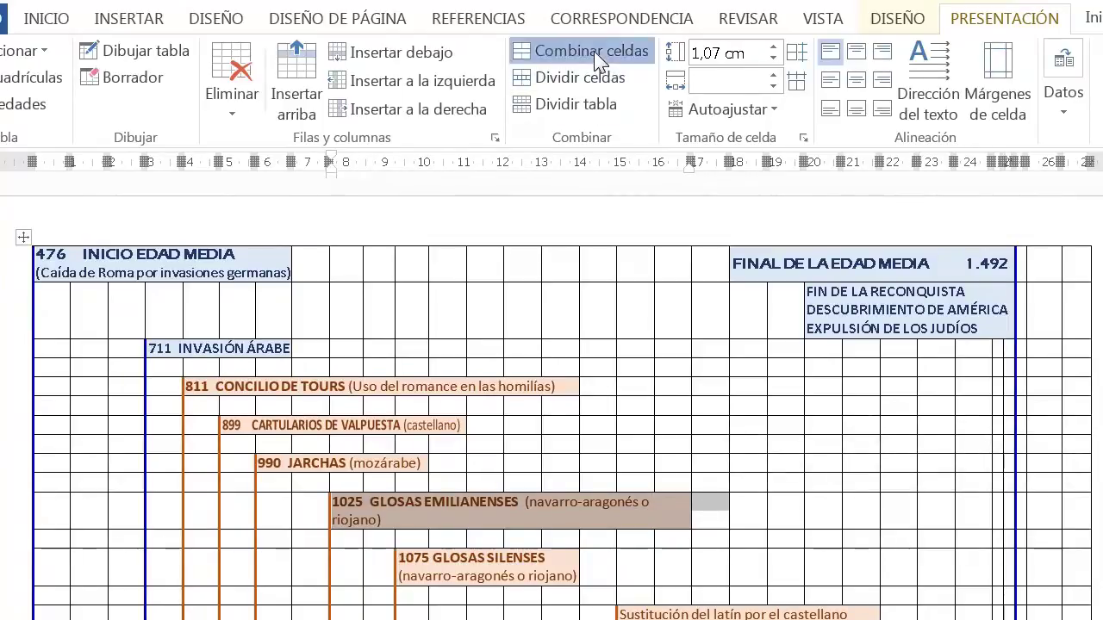
click(594, 51)
Try merging the 1075 GLOSAS SILENSES cell with the five empty cells after it, and undo the merge
drag(571, 545, 741, 544)
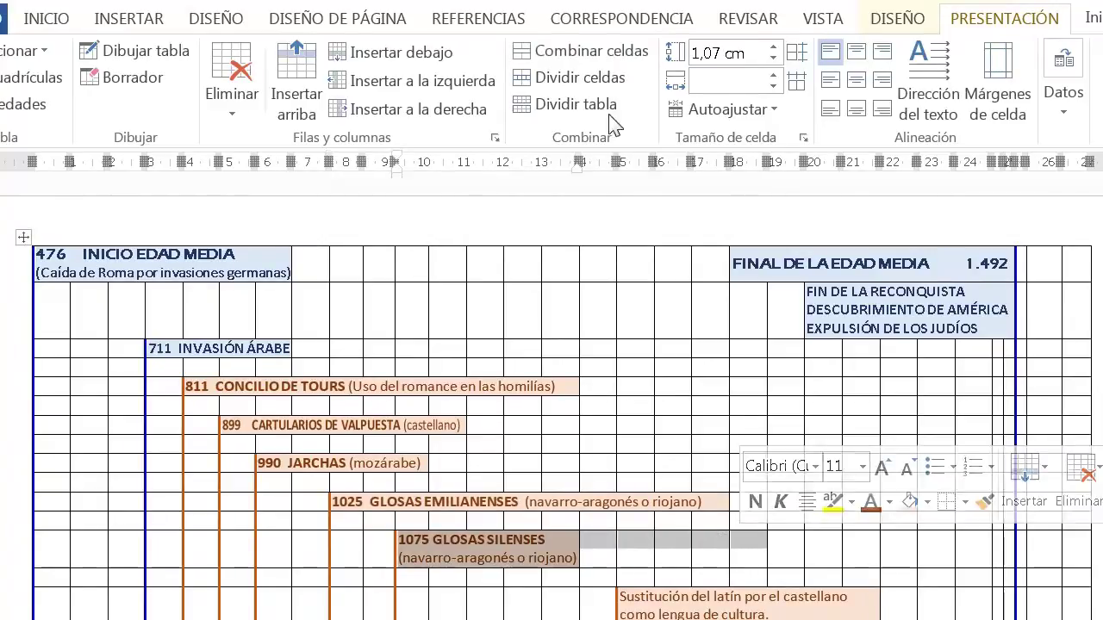
click(591, 52)
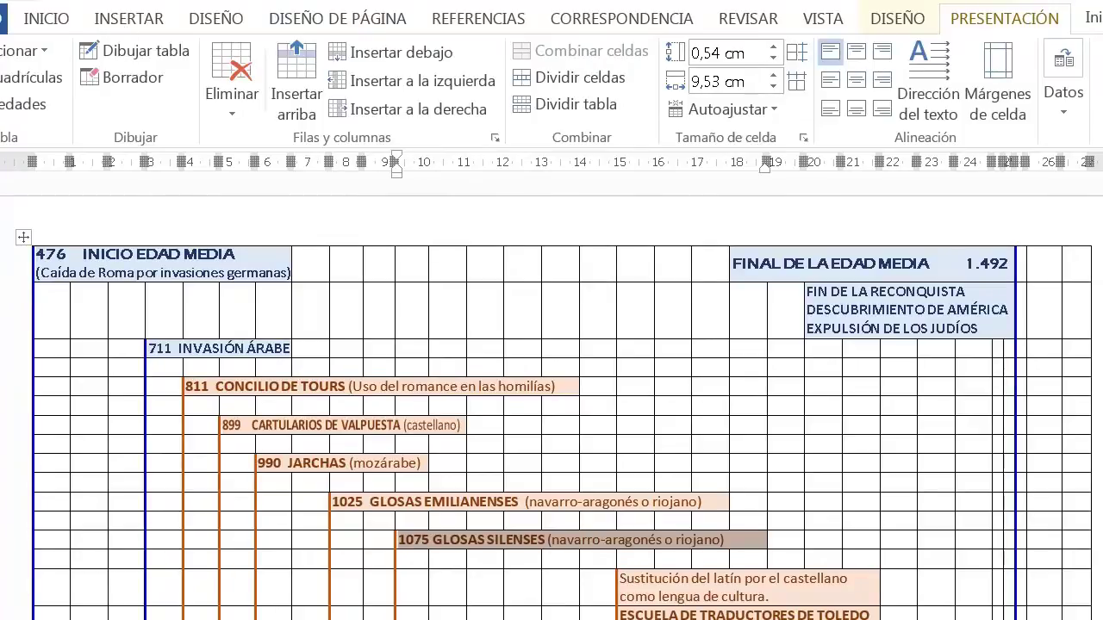
key(ctrl+z)
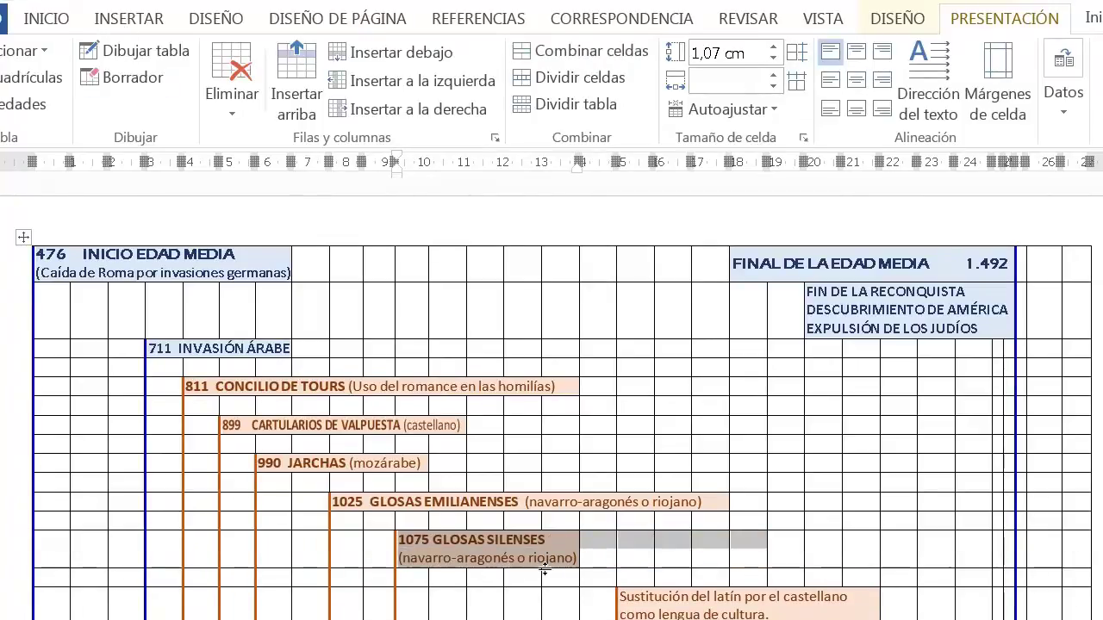
Merge the 1075 GLOSAS SILENSES cell with the four empty cells after it, and the Sustitución del latín cell with the next three
drag(539, 538, 715, 547)
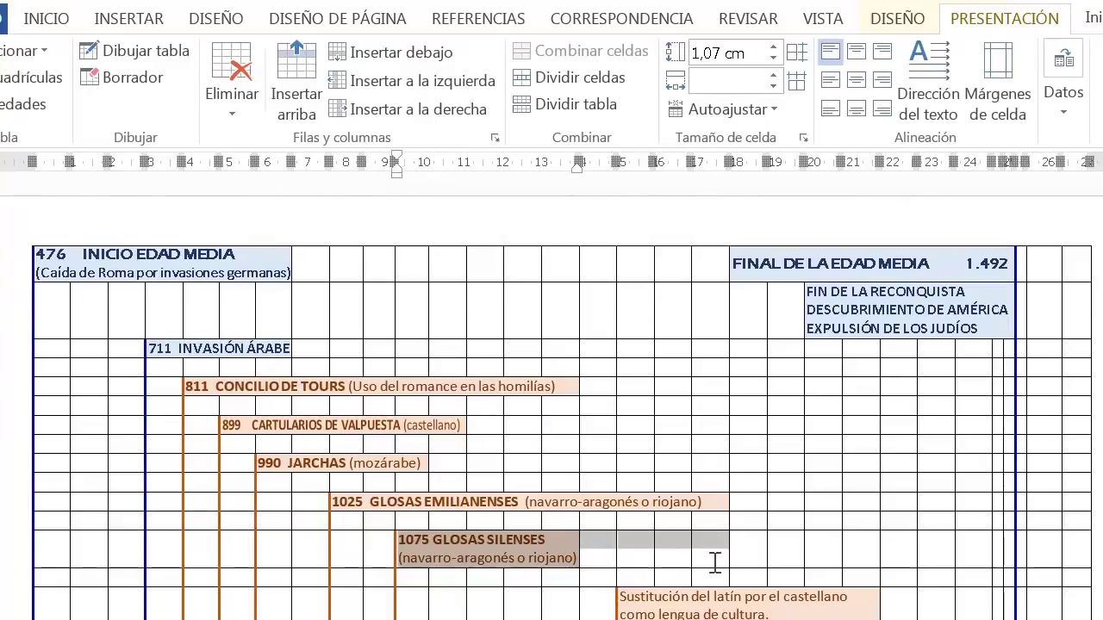
click(607, 57)
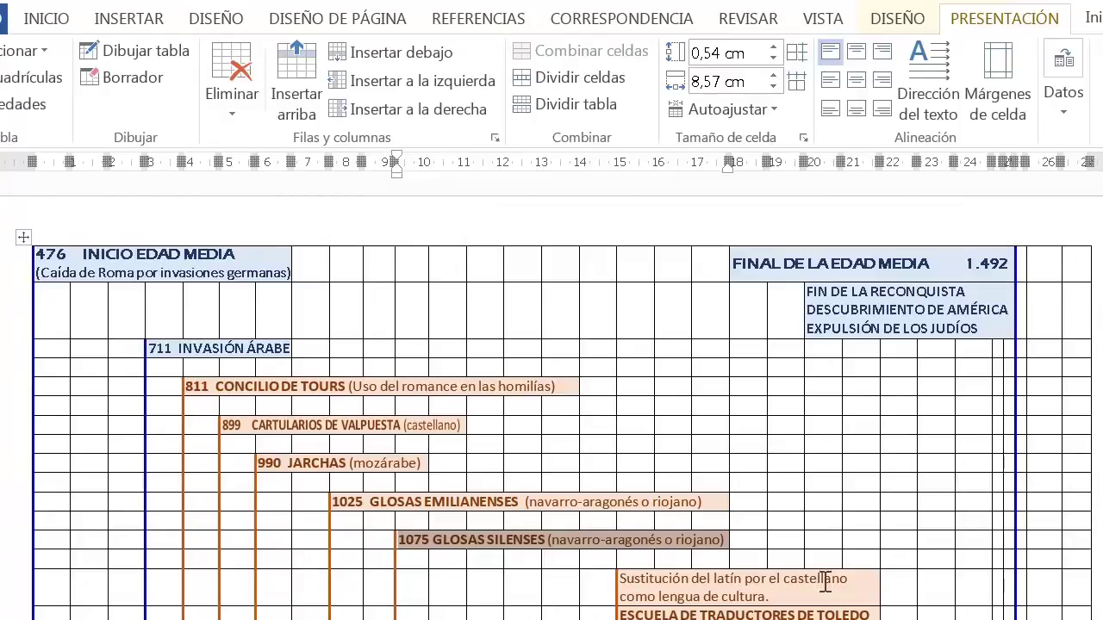
drag(826, 583, 971, 592)
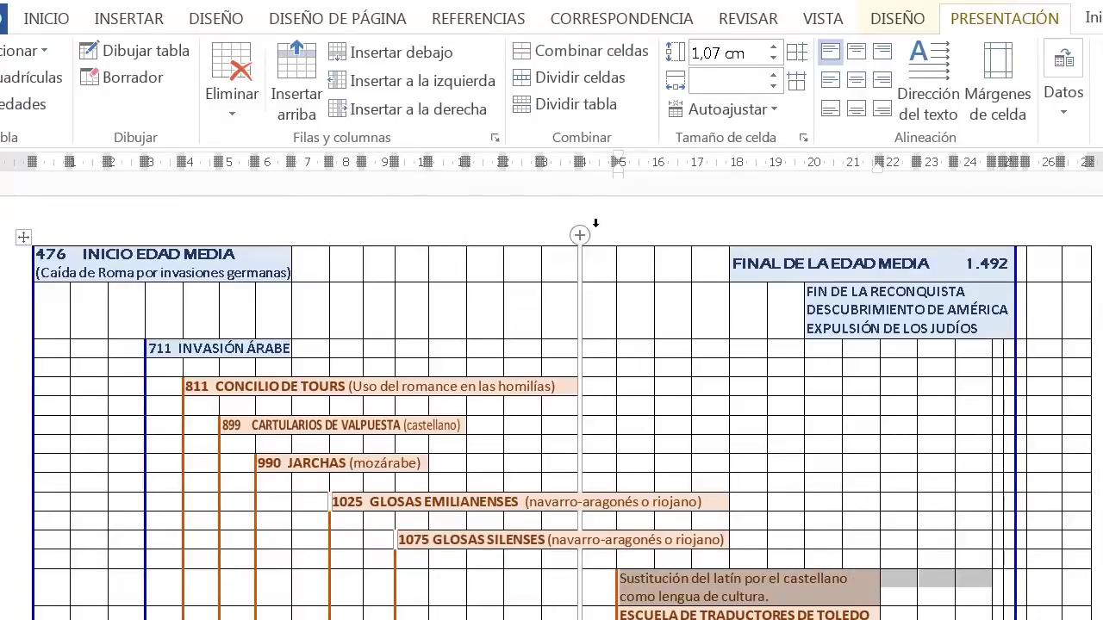
click(596, 54)
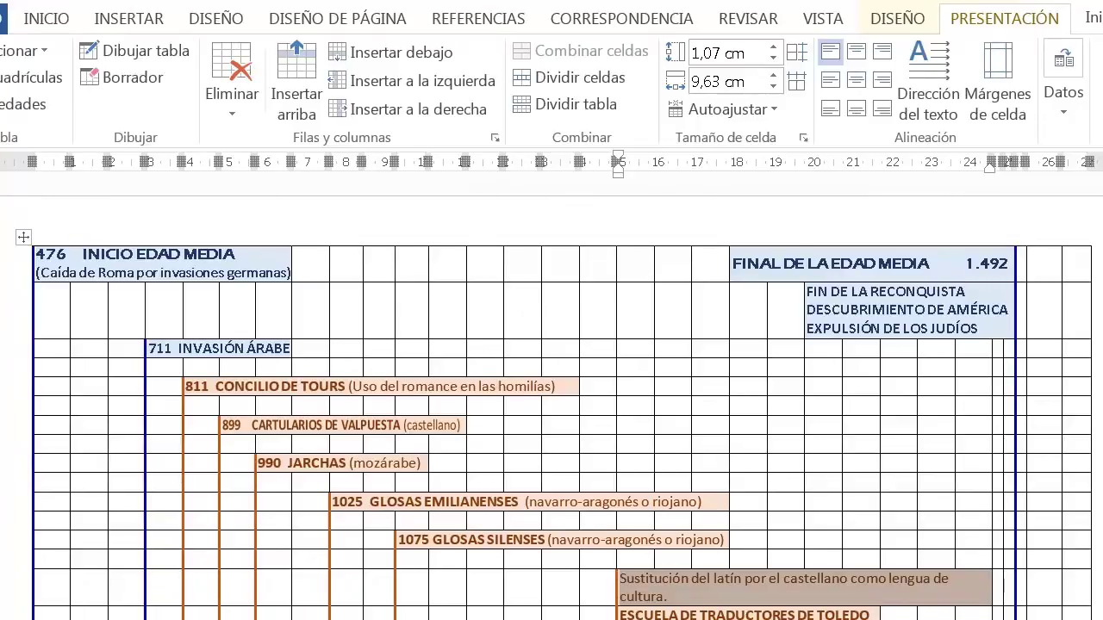
Insert two new rows directly above the Antonio de Nebrija row
scroll(551, 405, down, 5)
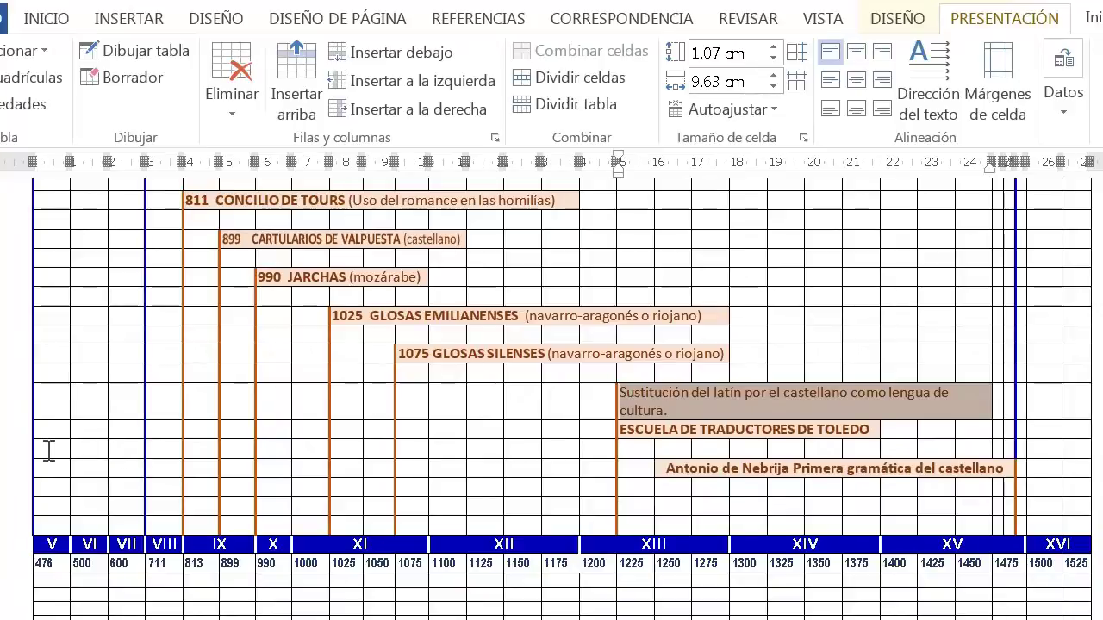
mouse_move(23, 461)
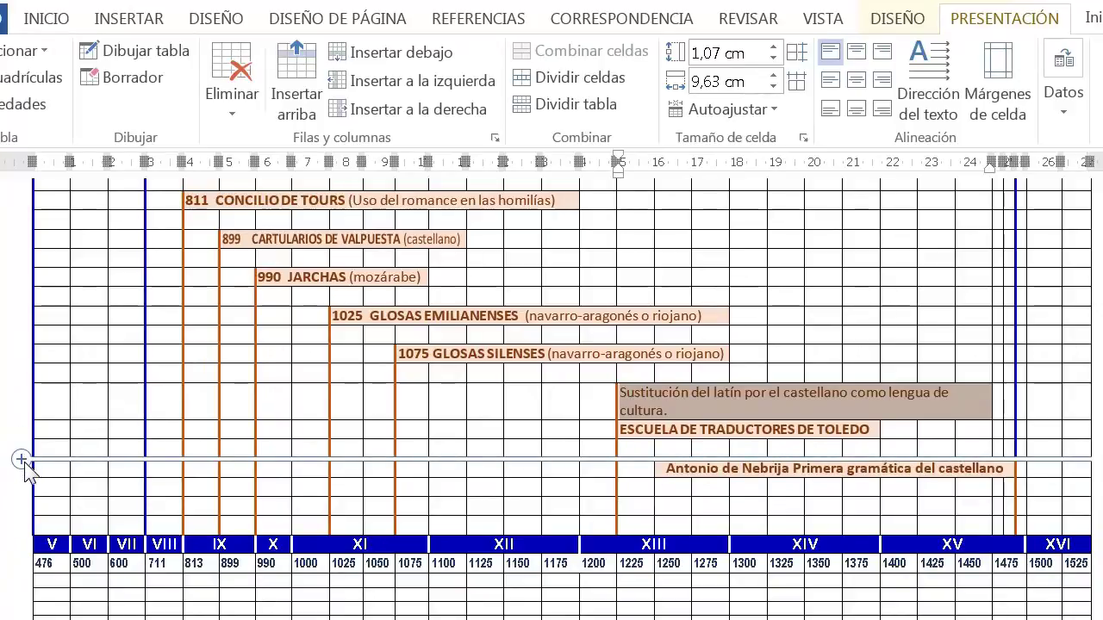
click(24, 463)
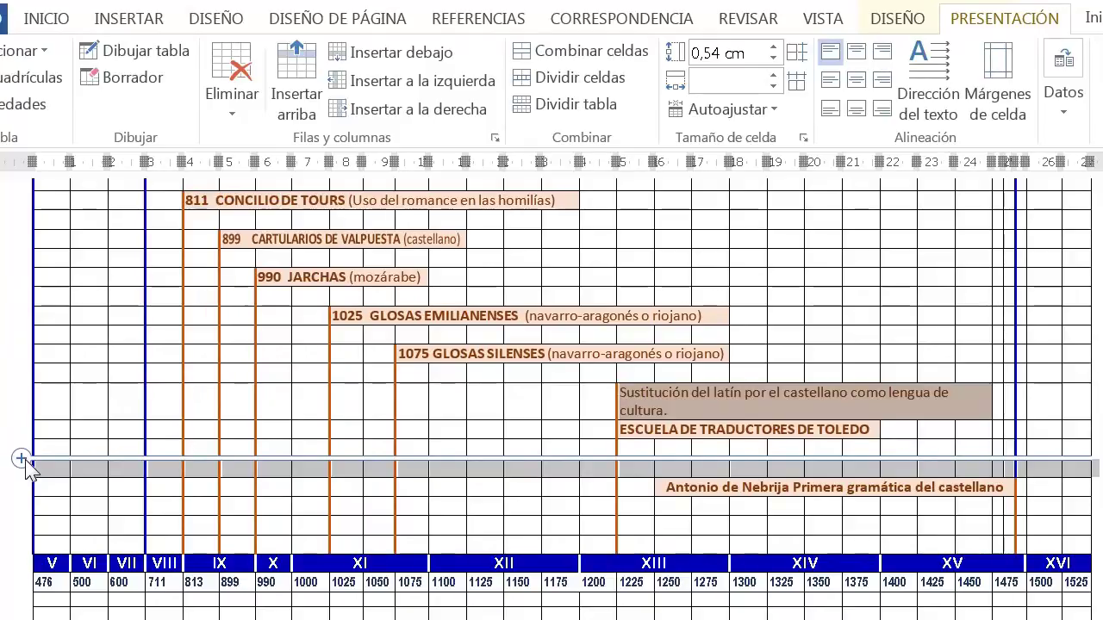
click(23, 461)
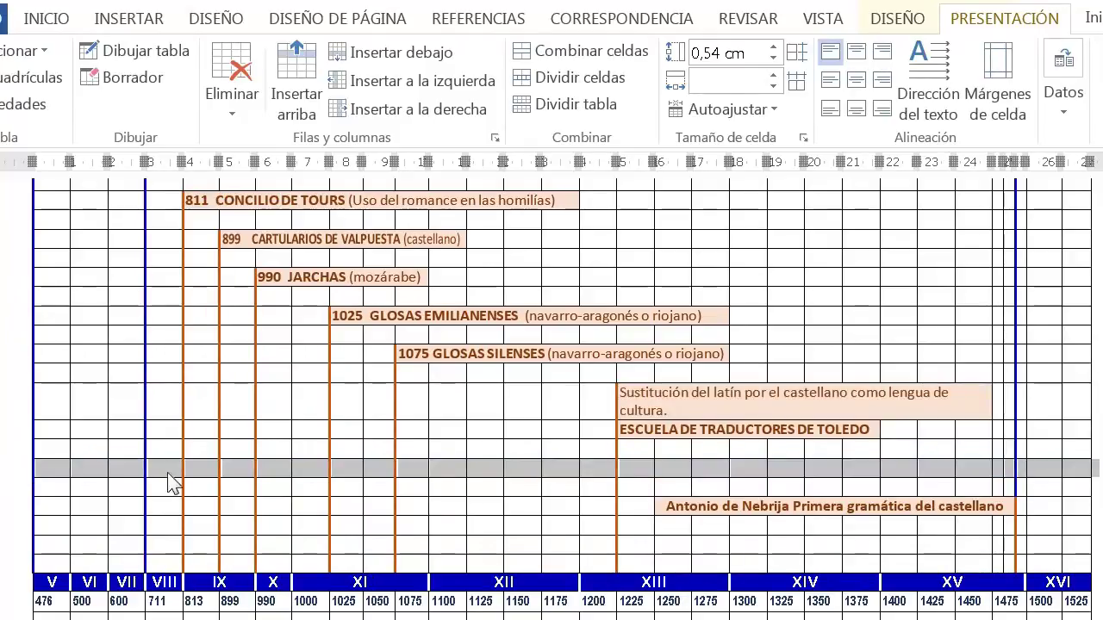
Merge the seven cells from the 1300 column through the 1450 column in the upper new row
click(973, 478)
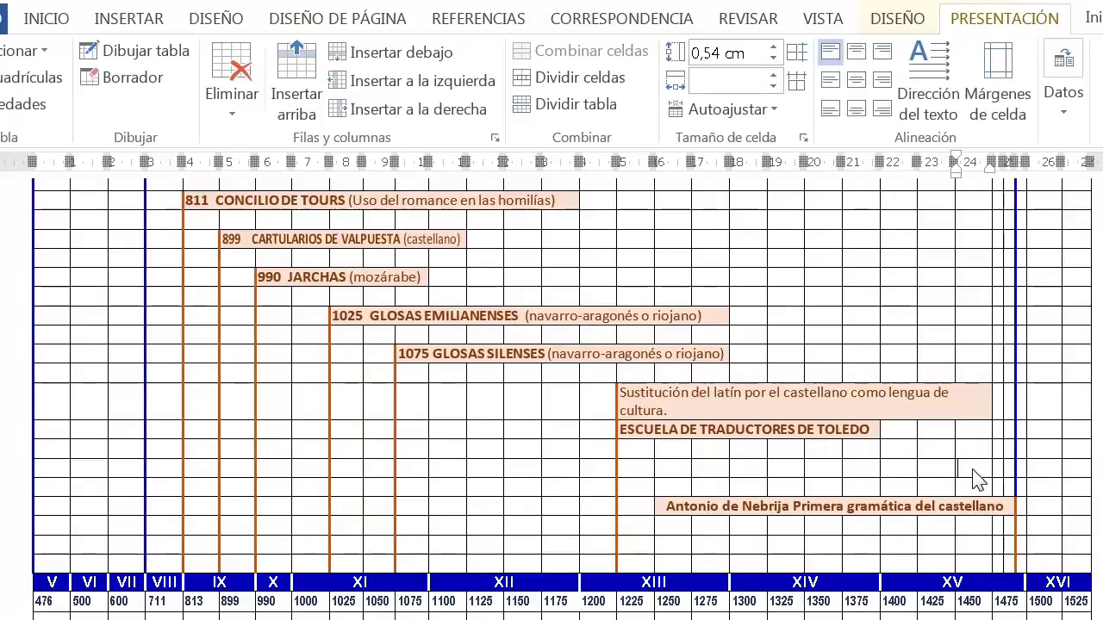
drag(974, 479, 747, 471)
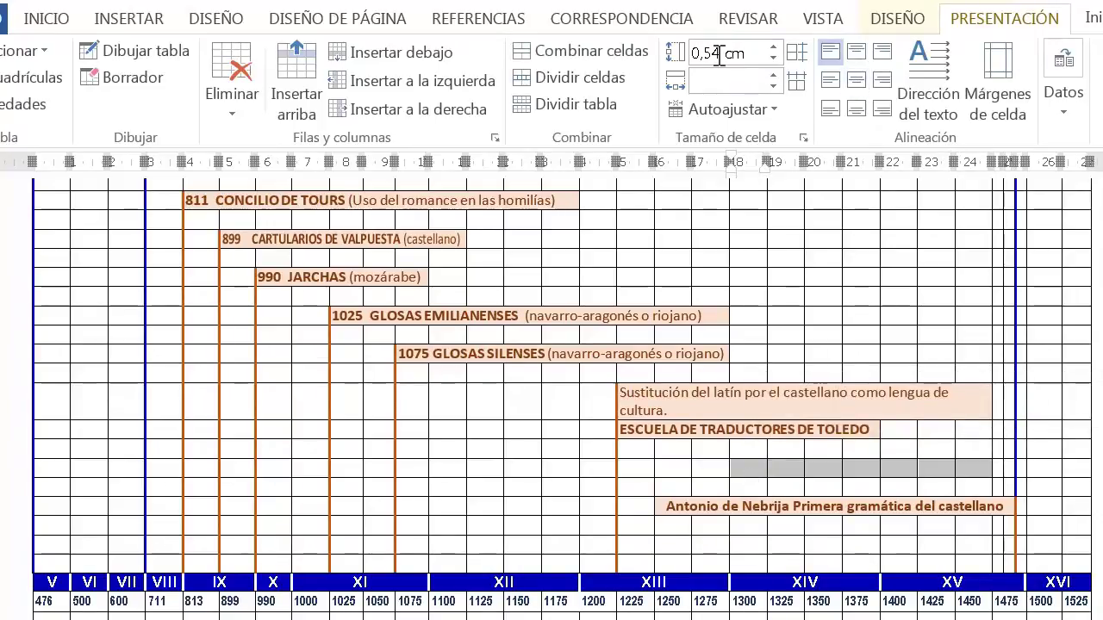
click(625, 55)
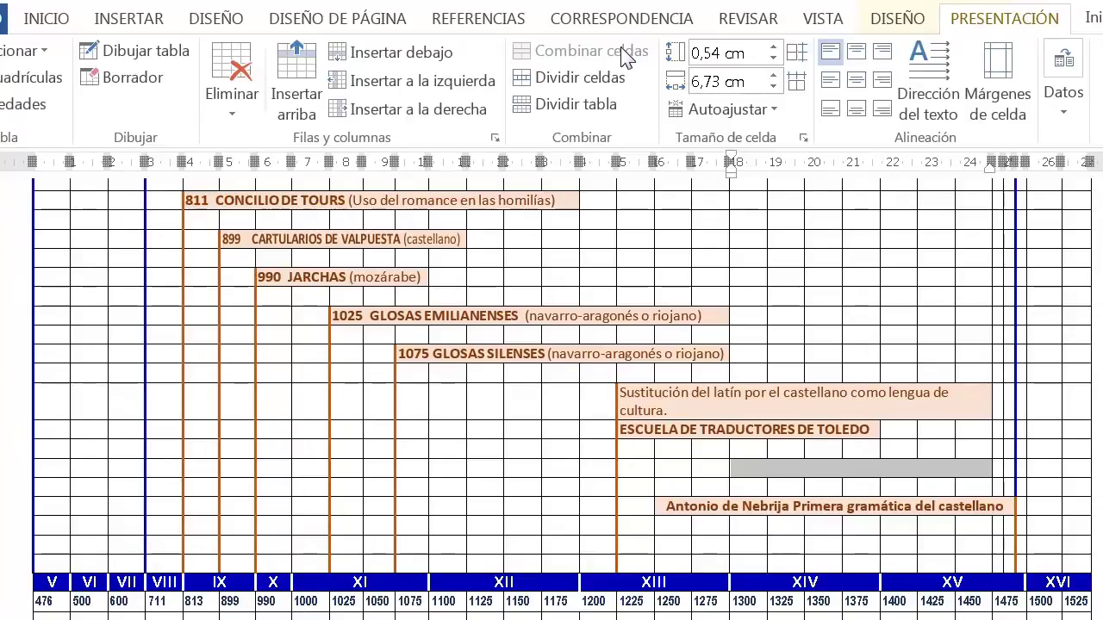
Enter INVENCIÓN DE LA IMPRENTA 1440 in the merged cell above the Antonio de Nebrija event
key(Left)
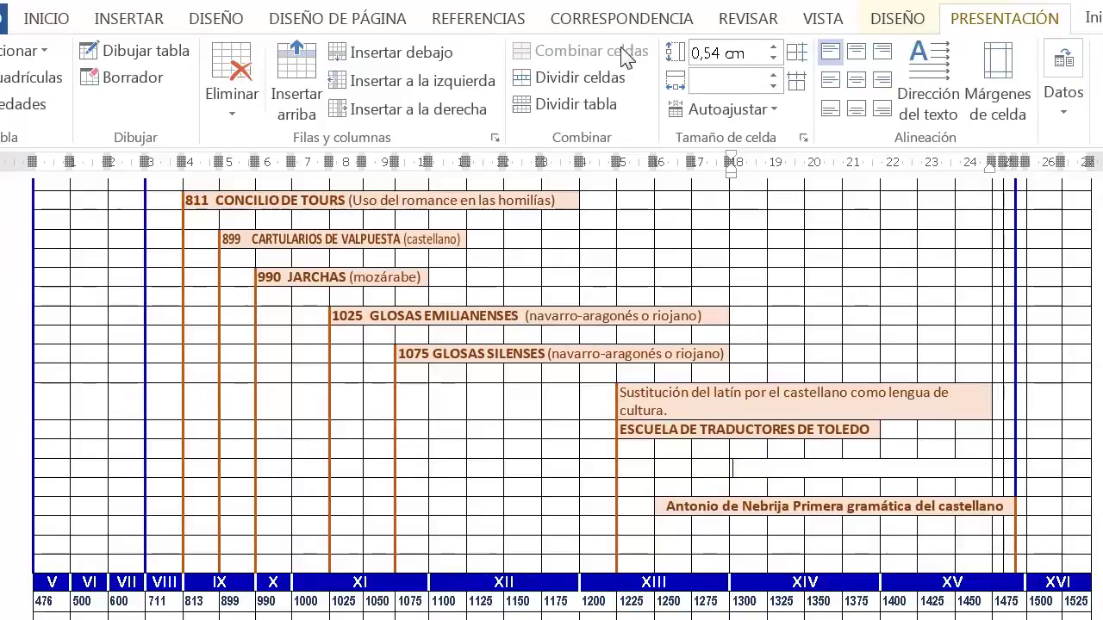
text(INVE)
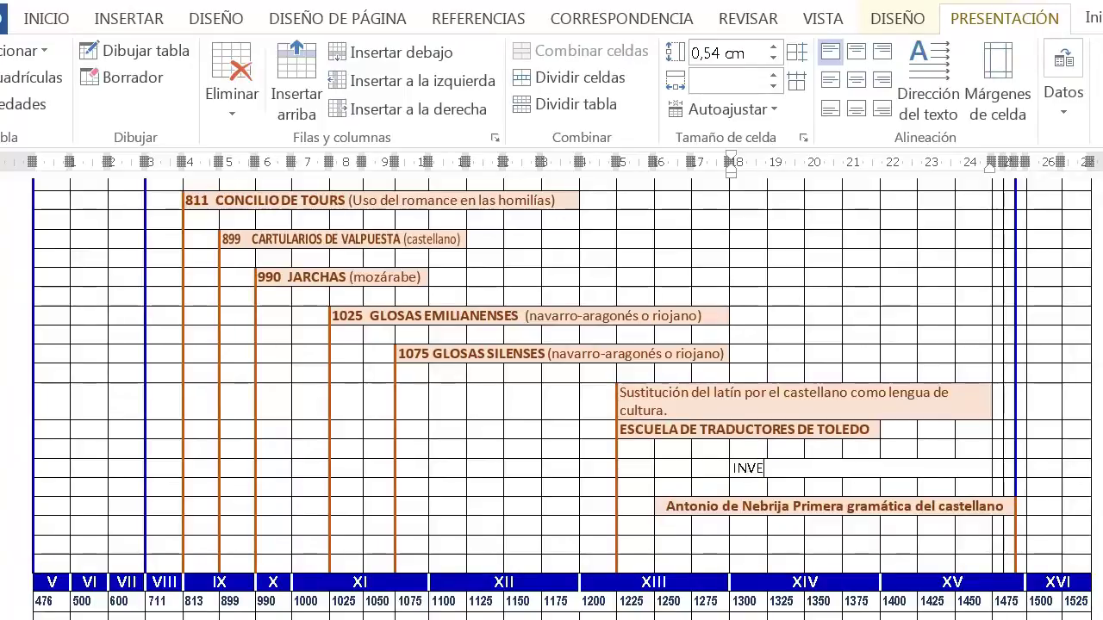
text(NCIÓN)
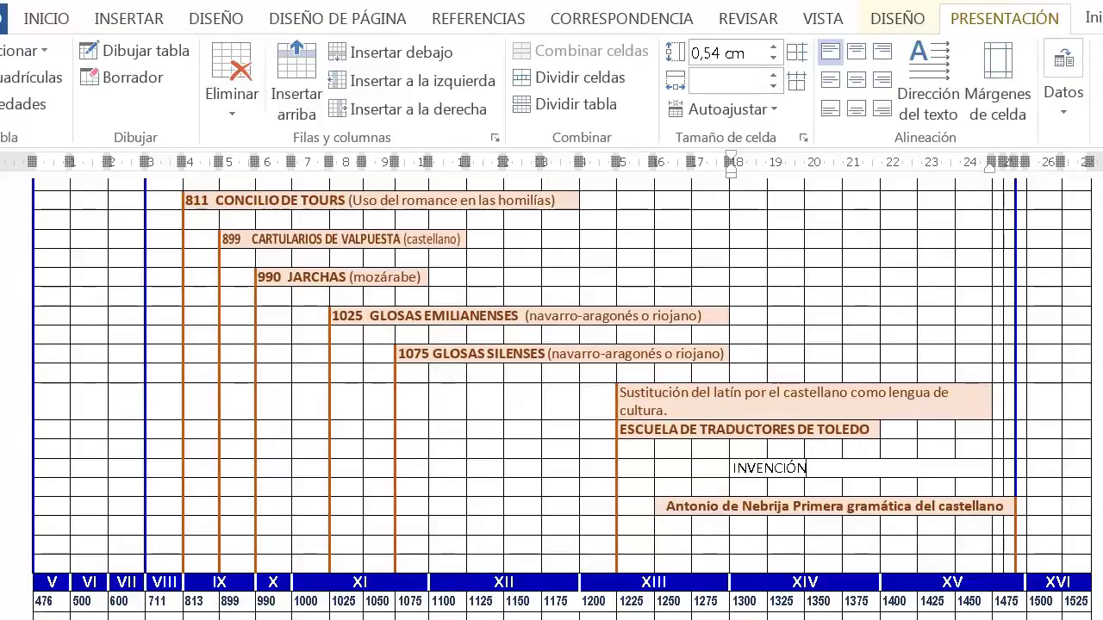
text( DE LA IMP)
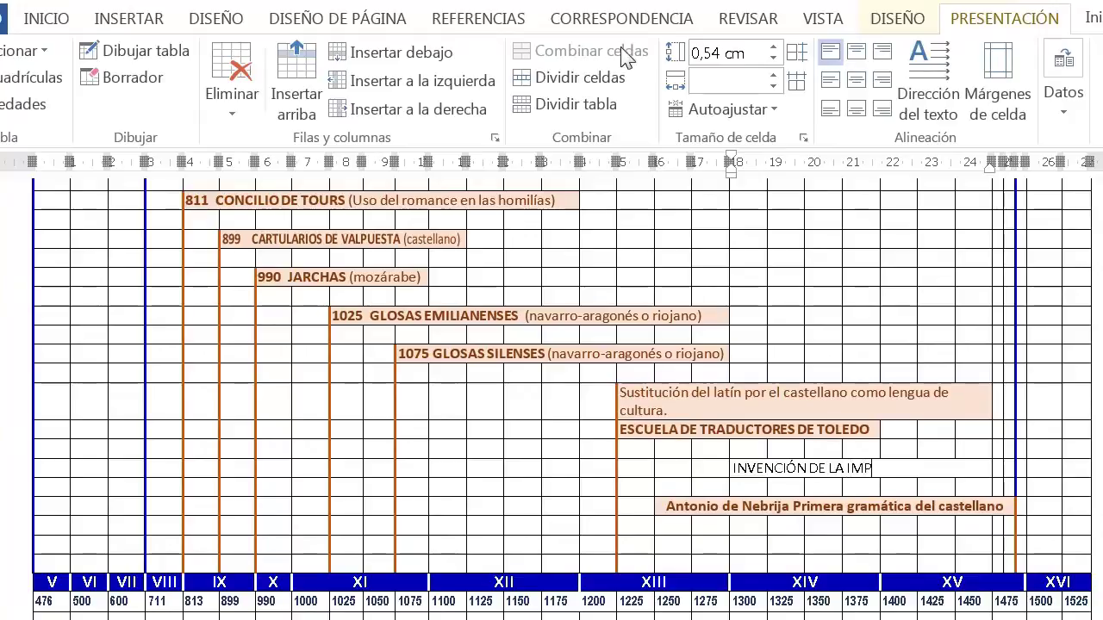
text(RENTA  144)
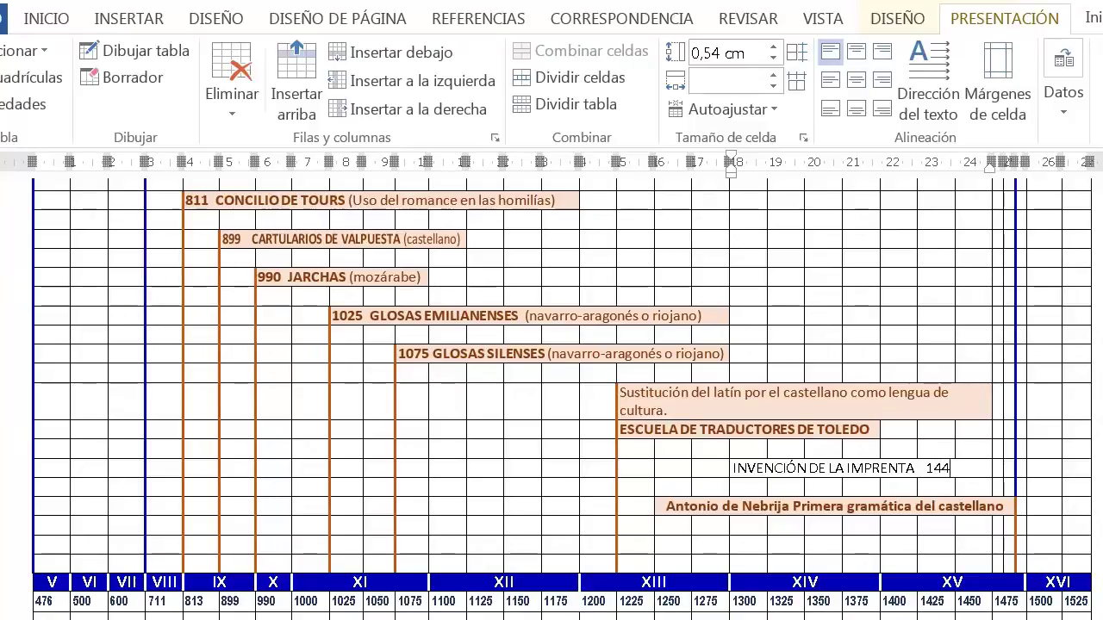
text(0)
Shade the INVENCIÓN DE LA IMPRENTA cell light grey
drag(970, 468, 760, 470)
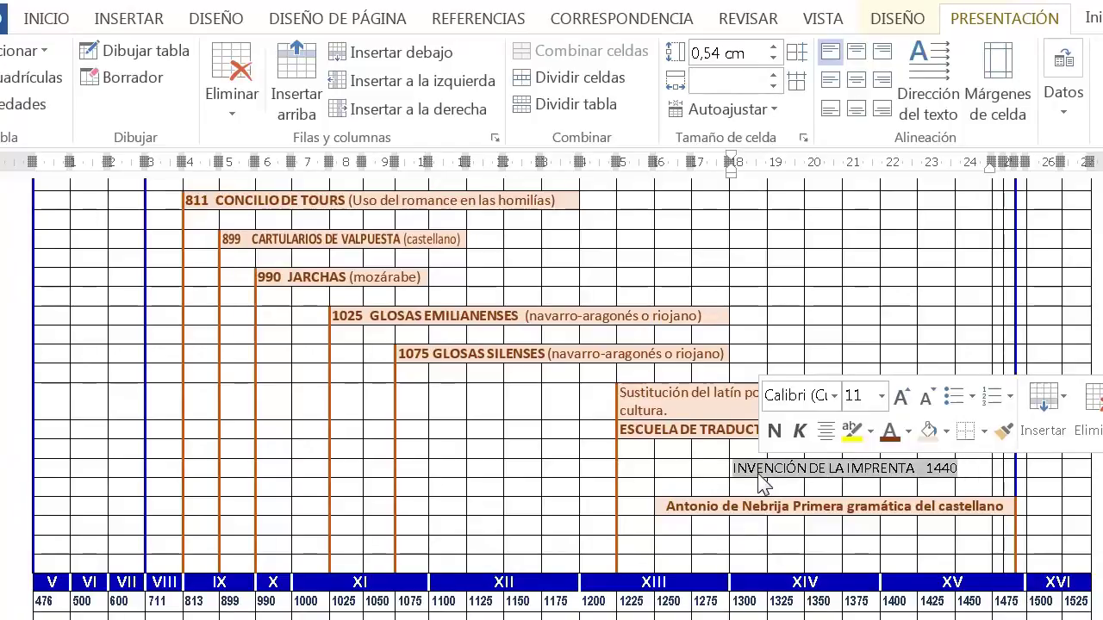
click(897, 17)
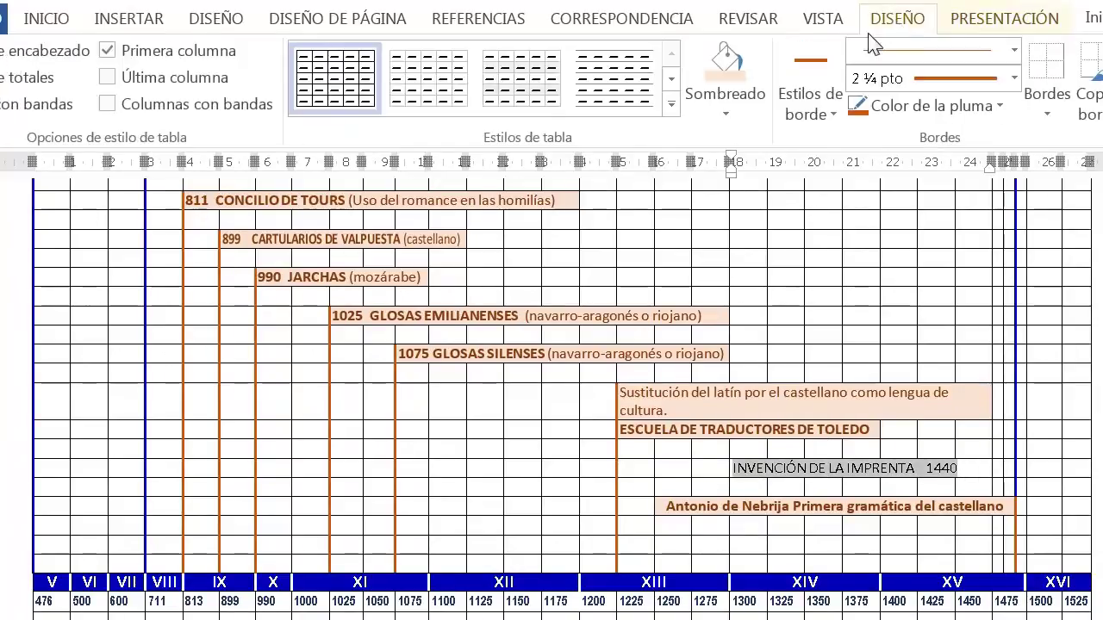
click(732, 114)
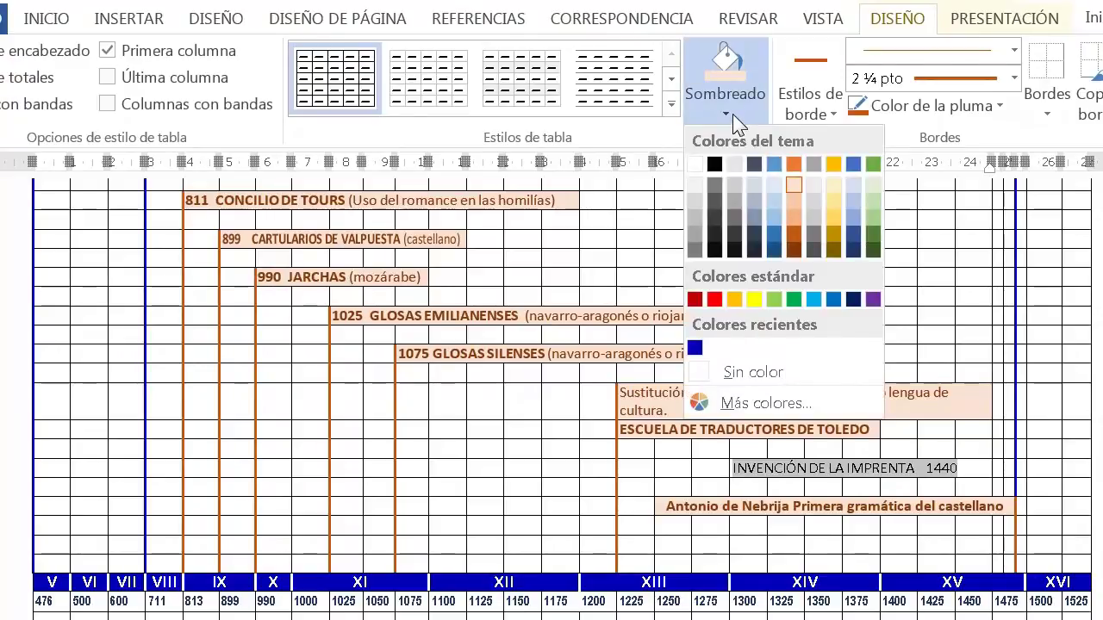
click(694, 200)
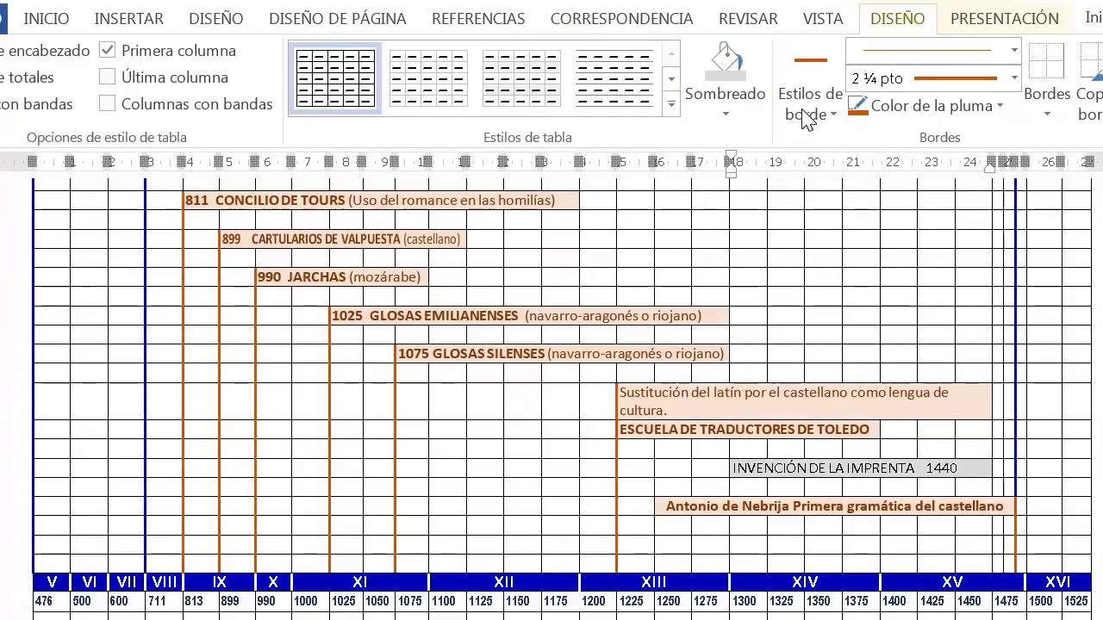
Make the INVENCIÓN DE LA IMPRENTA 1440 text bold and colour it dark grey
click(43, 21)
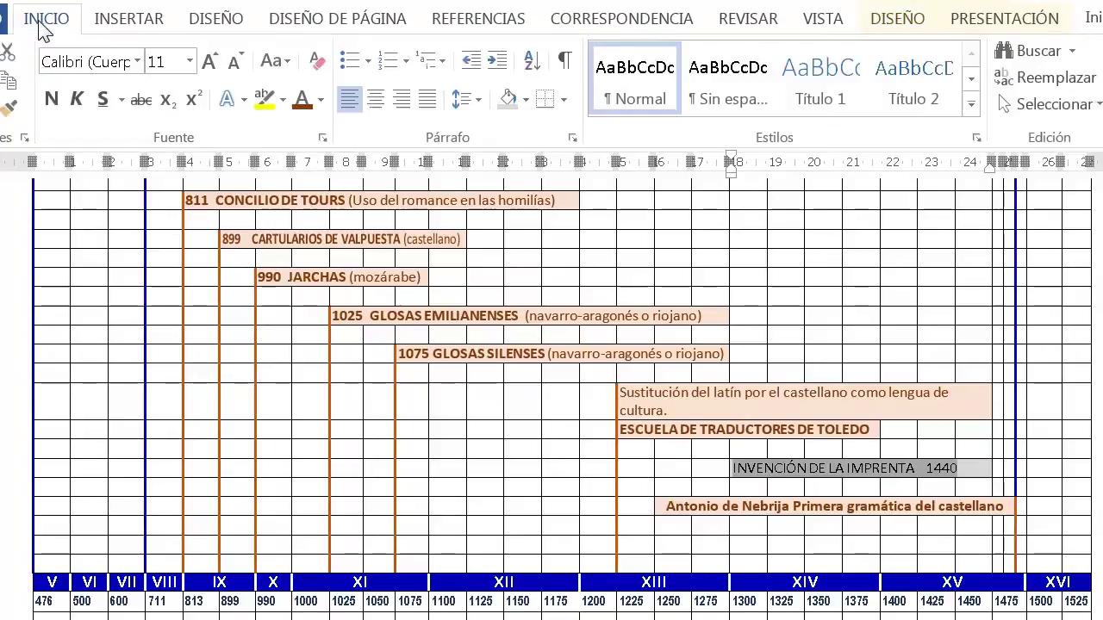
click(51, 98)
click(321, 99)
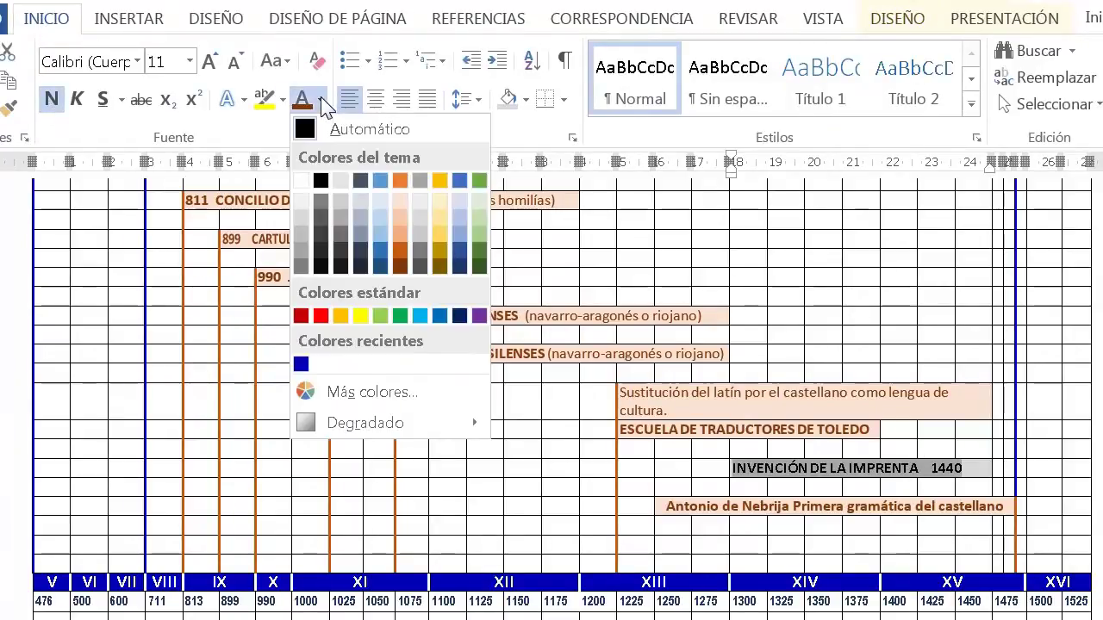
click(322, 219)
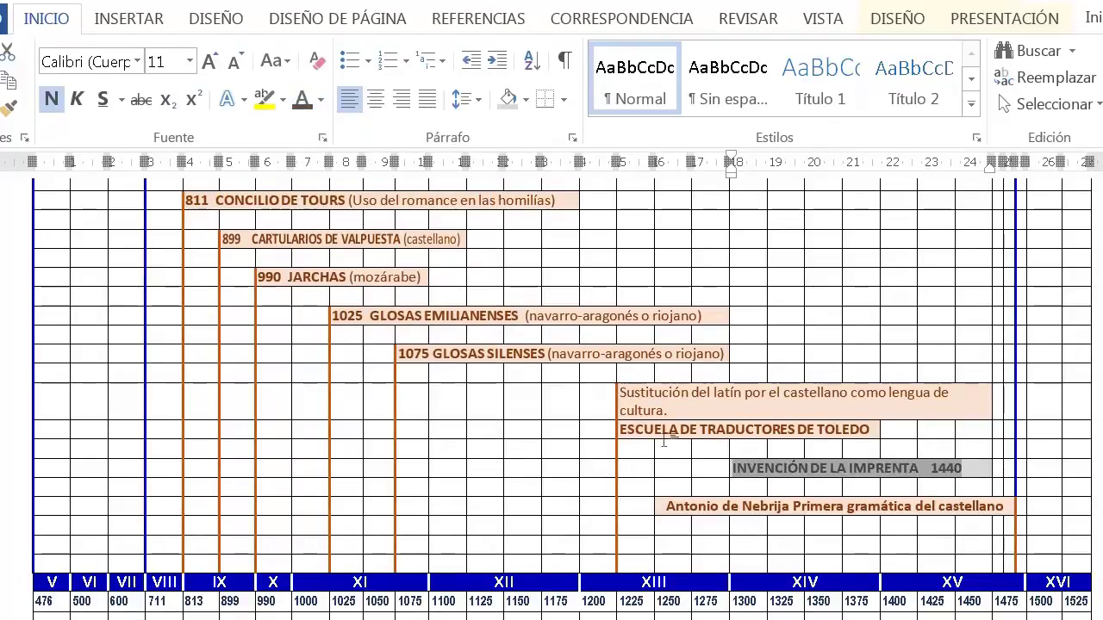
Align the INVENCIÓN DE LA IMPRENTA text to the right and centre it vertically in its cell
click(793, 472)
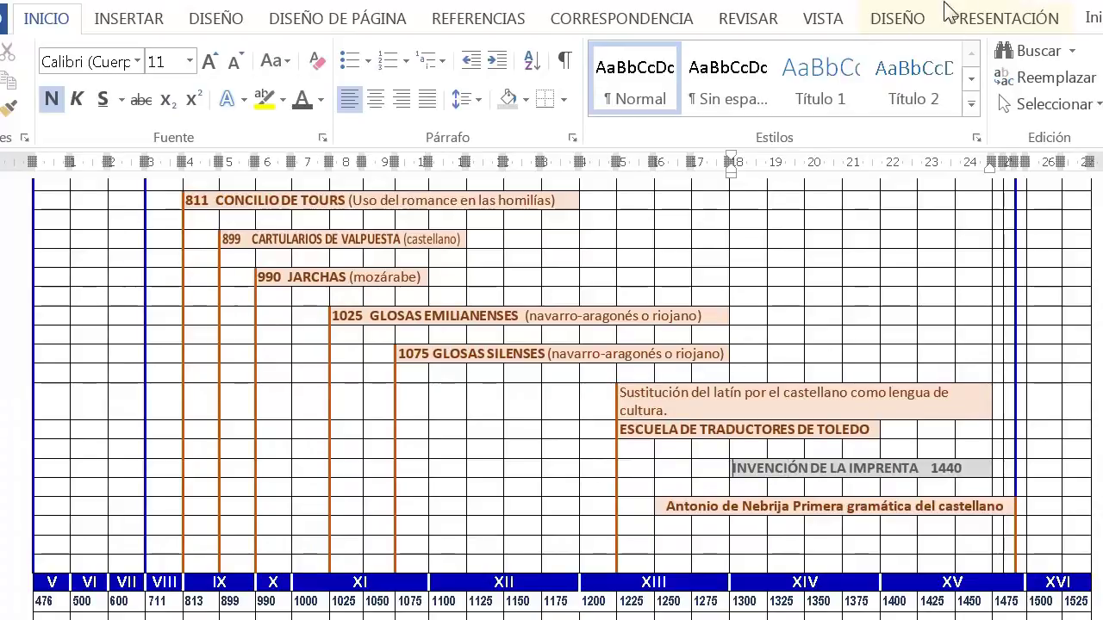
click(991, 17)
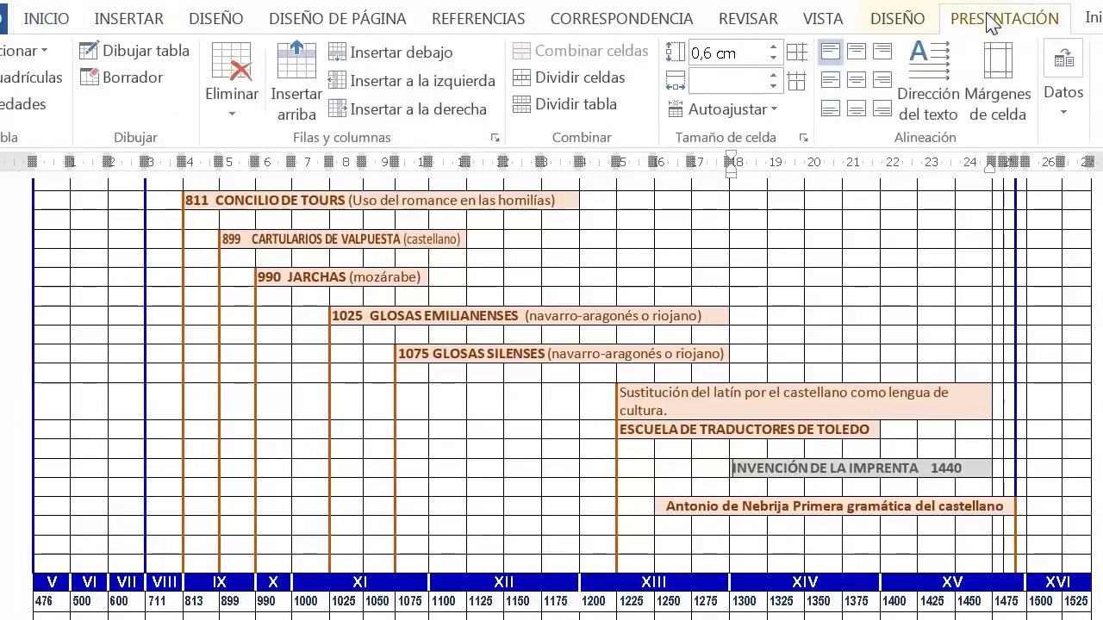
click(882, 80)
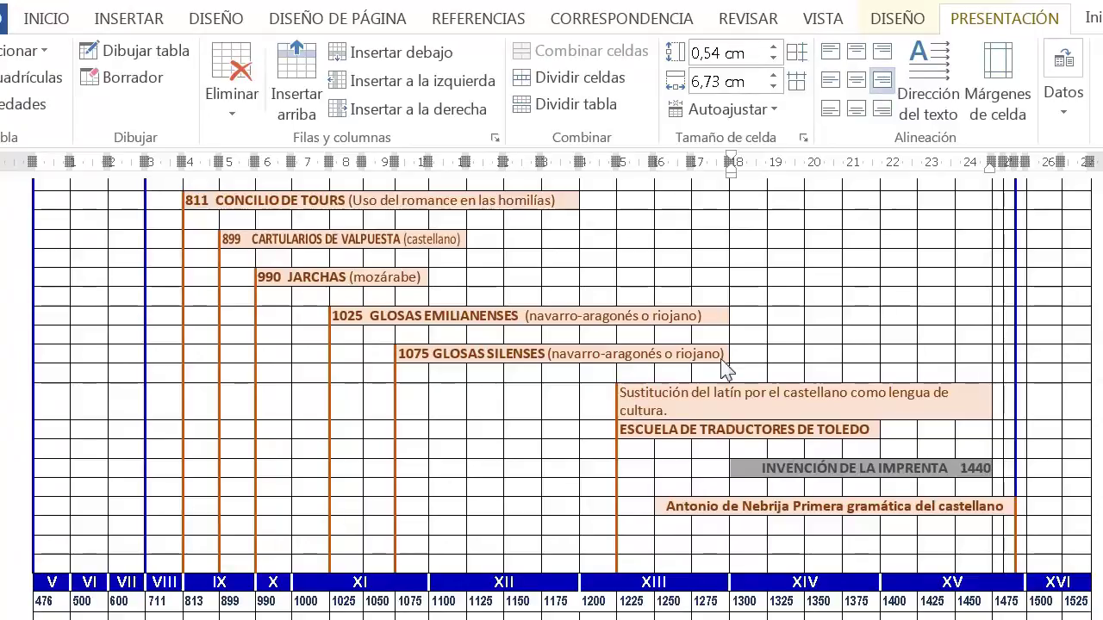
Apply a dark grey 2 ¼ pt border to the right side of the INVENCIÓN DE LA IMPRENTA cell and the cell beneath it
click(984, 480)
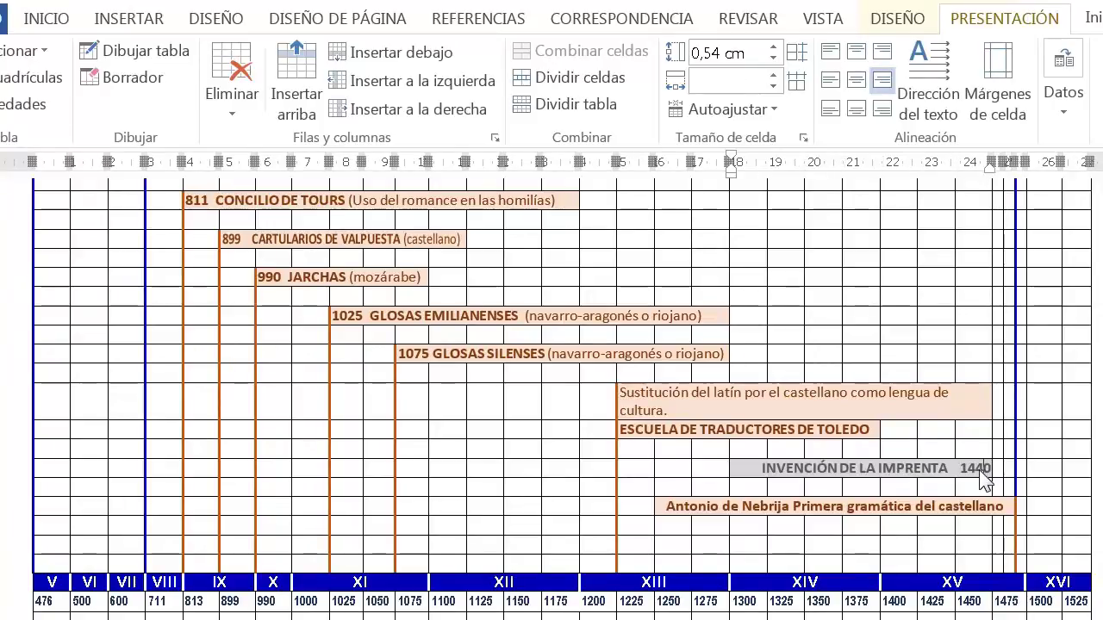
click(986, 480)
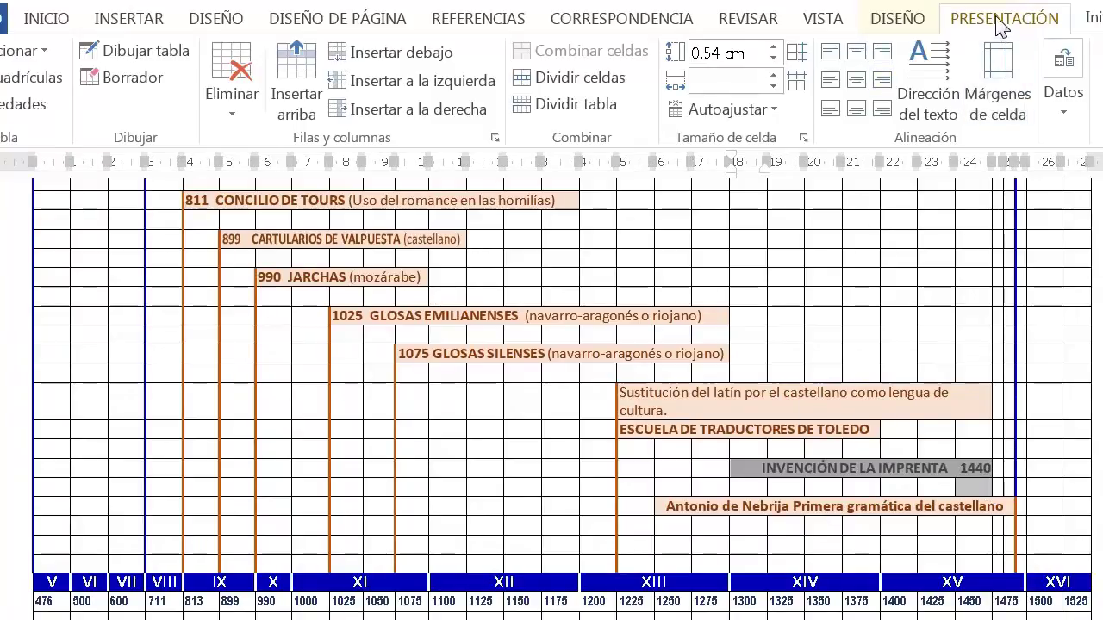
click(904, 28)
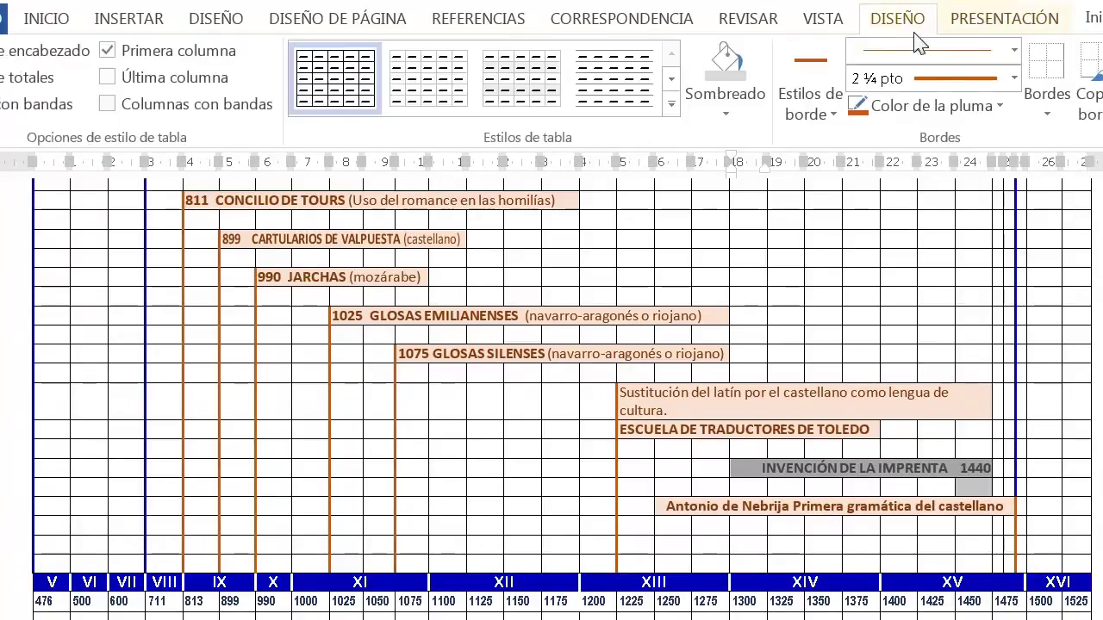
click(1014, 77)
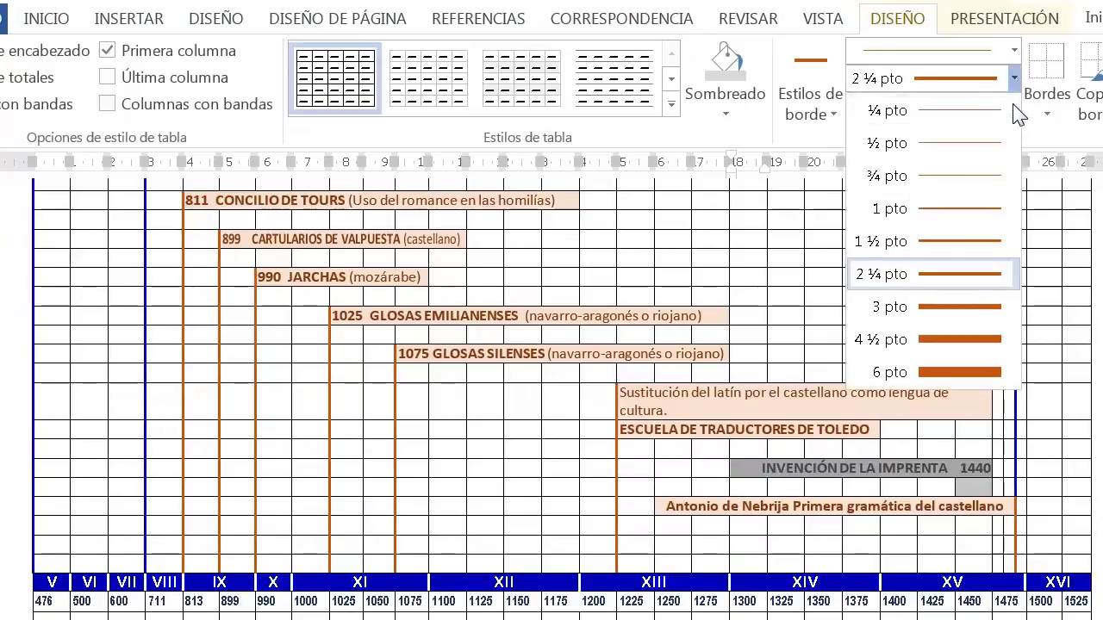
click(1015, 74)
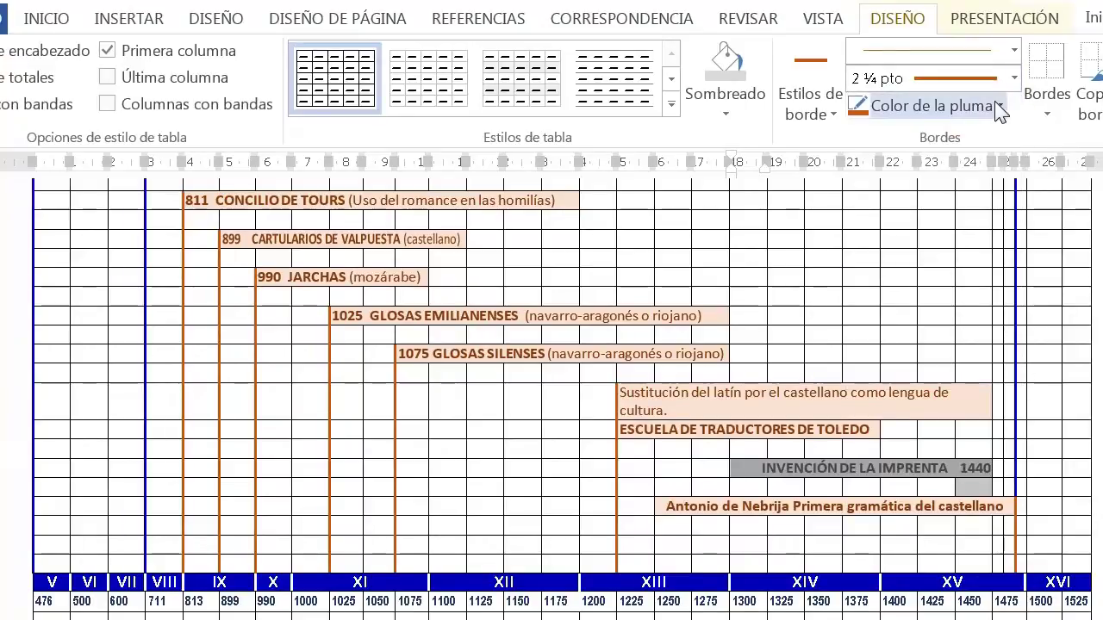
click(930, 106)
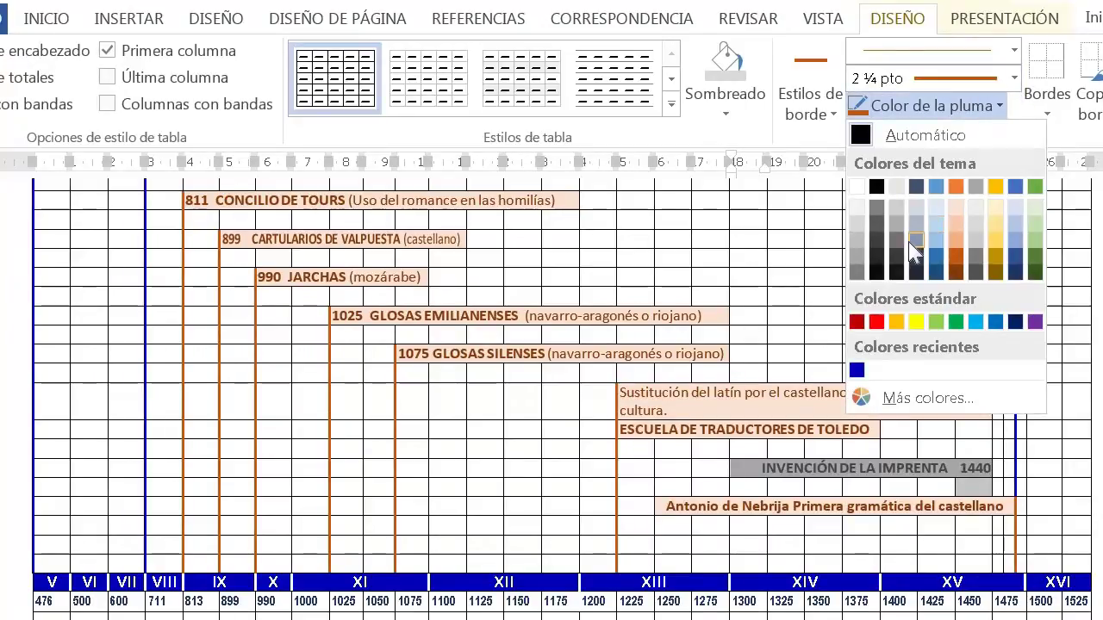
click(857, 273)
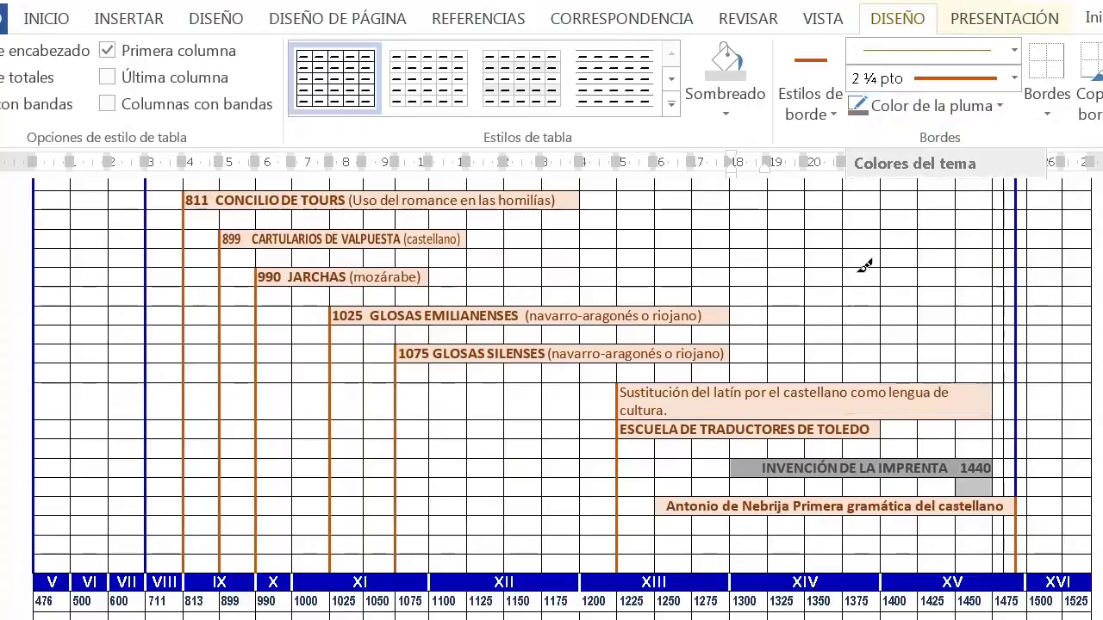
click(1046, 64)
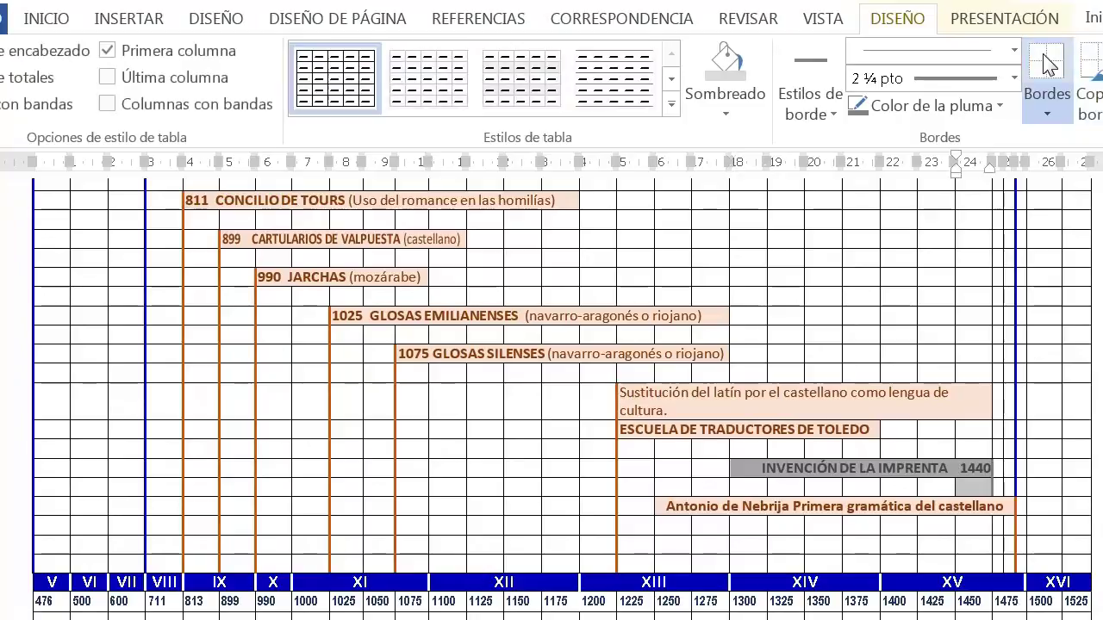
Apply the same grey right border to the cells below the Antonio de Nebrija event, down to the century row
click(986, 527)
drag(986, 536, 987, 570)
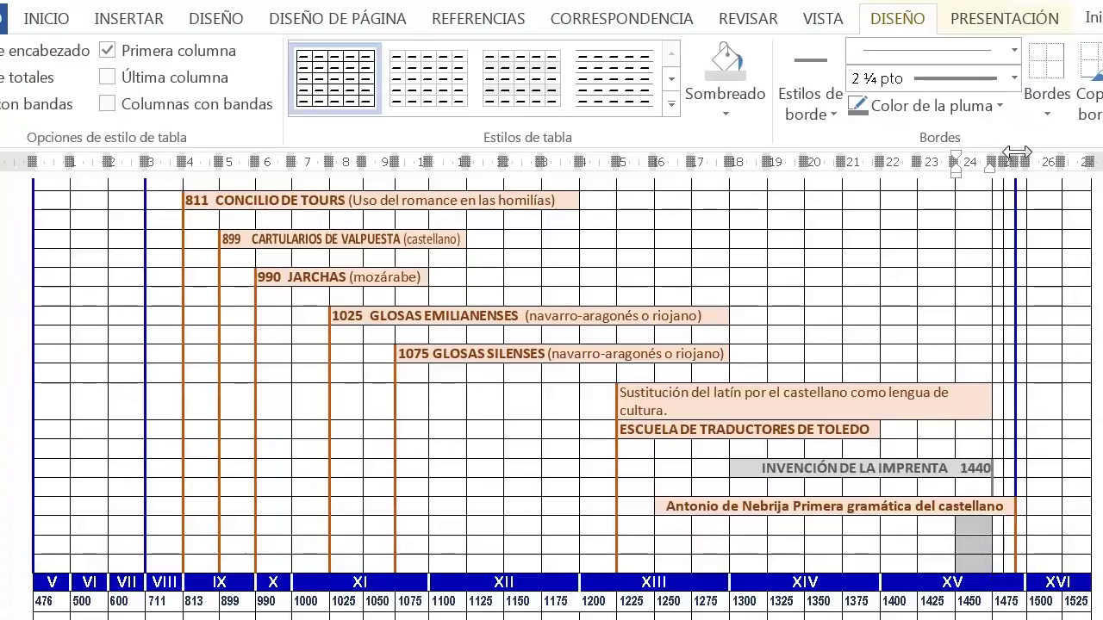
click(1057, 70)
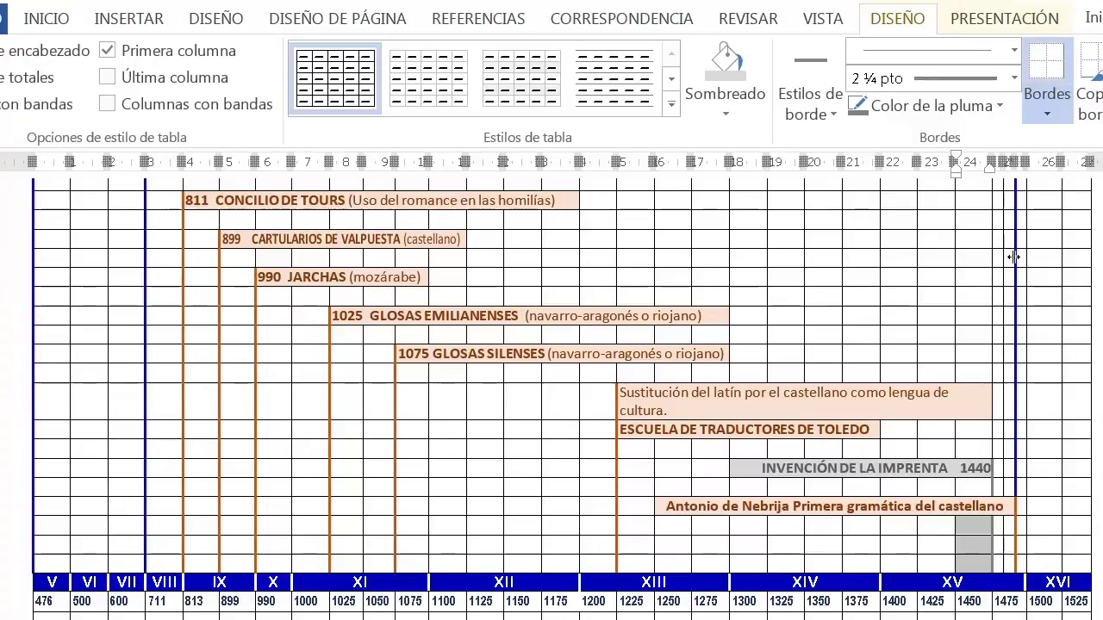
click(949, 466)
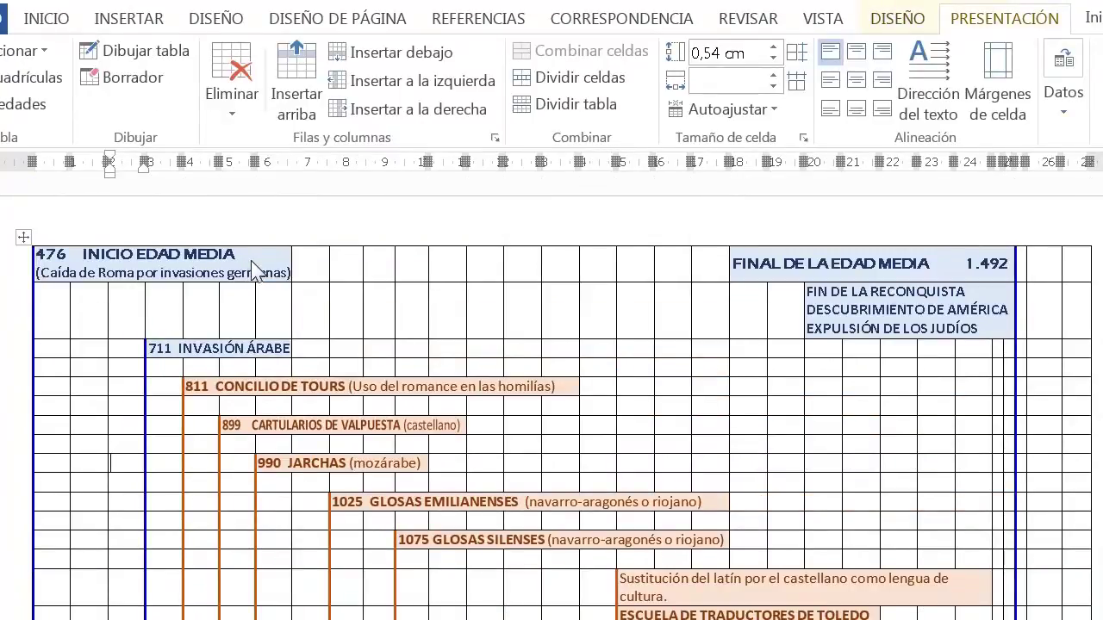
Merge the 476 INICIO EDAD MEDIA cell with the five empty cells beside it and join its two text lines into one paragraph
click(254, 258)
drag(254, 258, 448, 270)
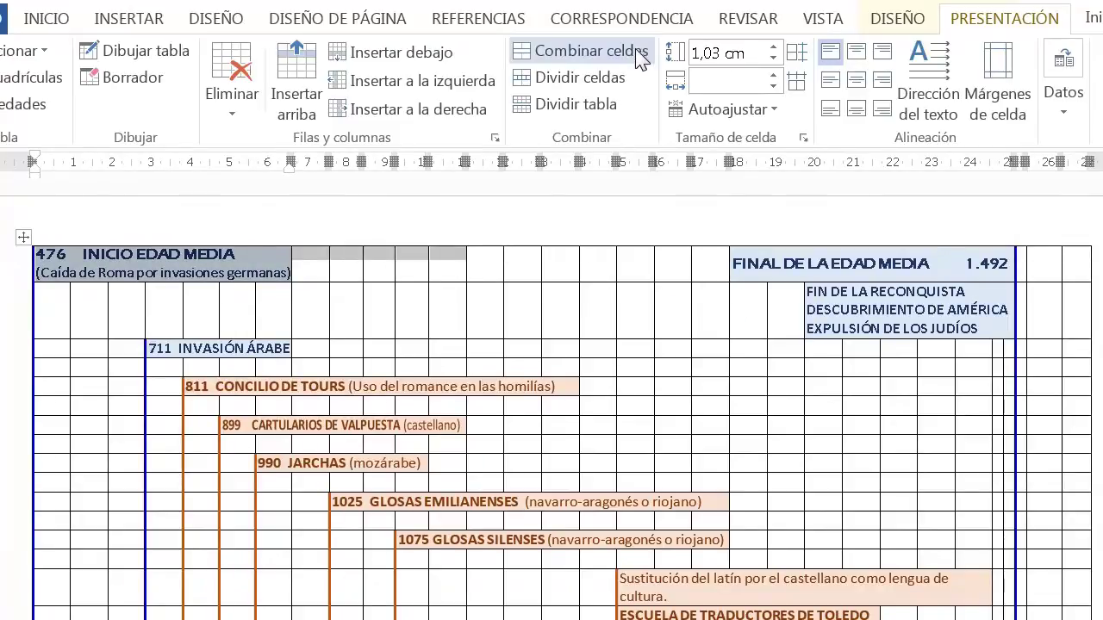
click(635, 49)
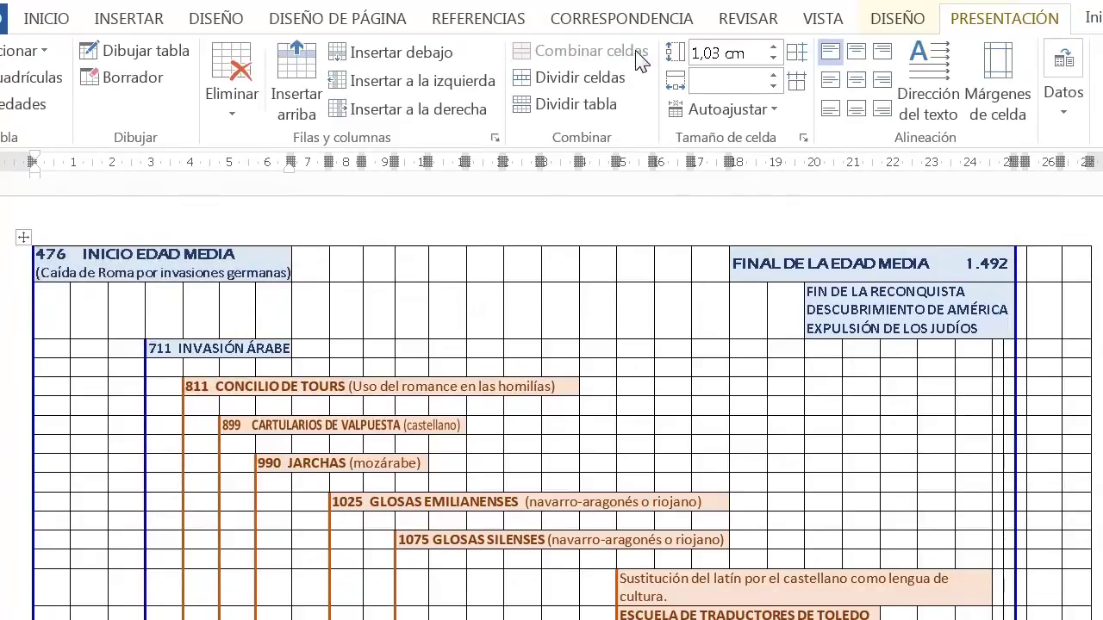
click(385, 257)
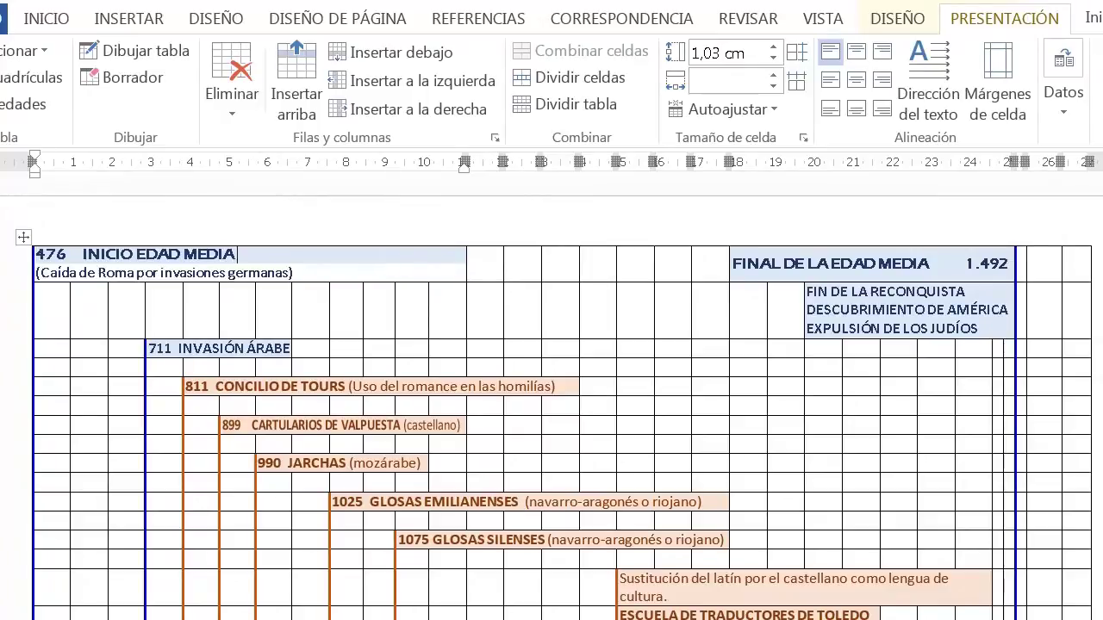
key(Delete)
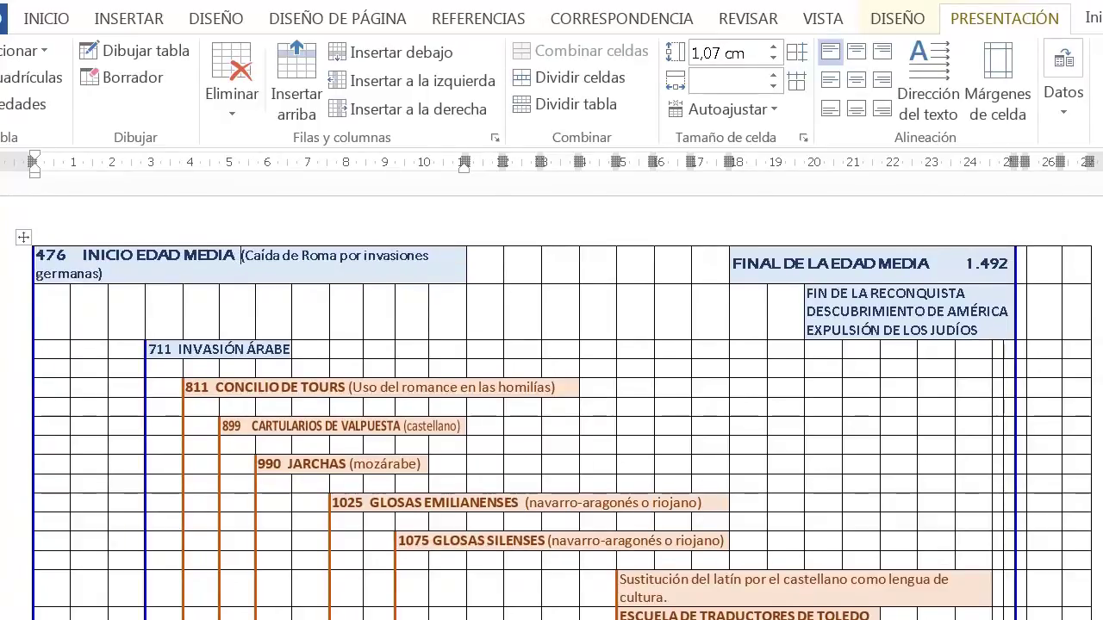
Try to merge the INICIO EDAD MEDIA cell with the next two empty cells, and undo the merge
drag(399, 262, 517, 267)
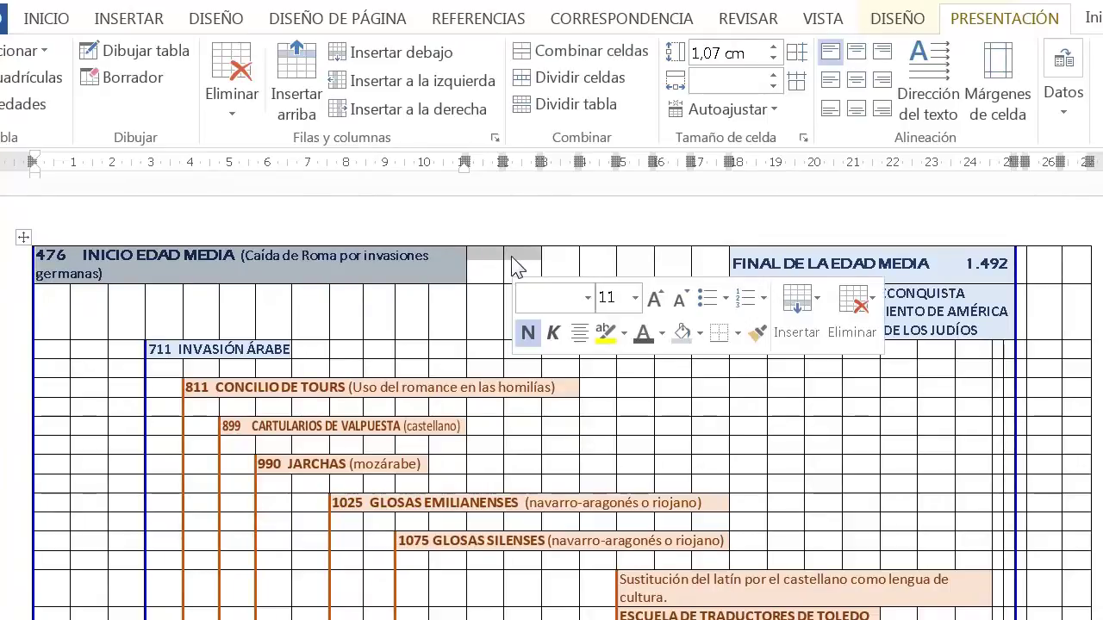
click(611, 52)
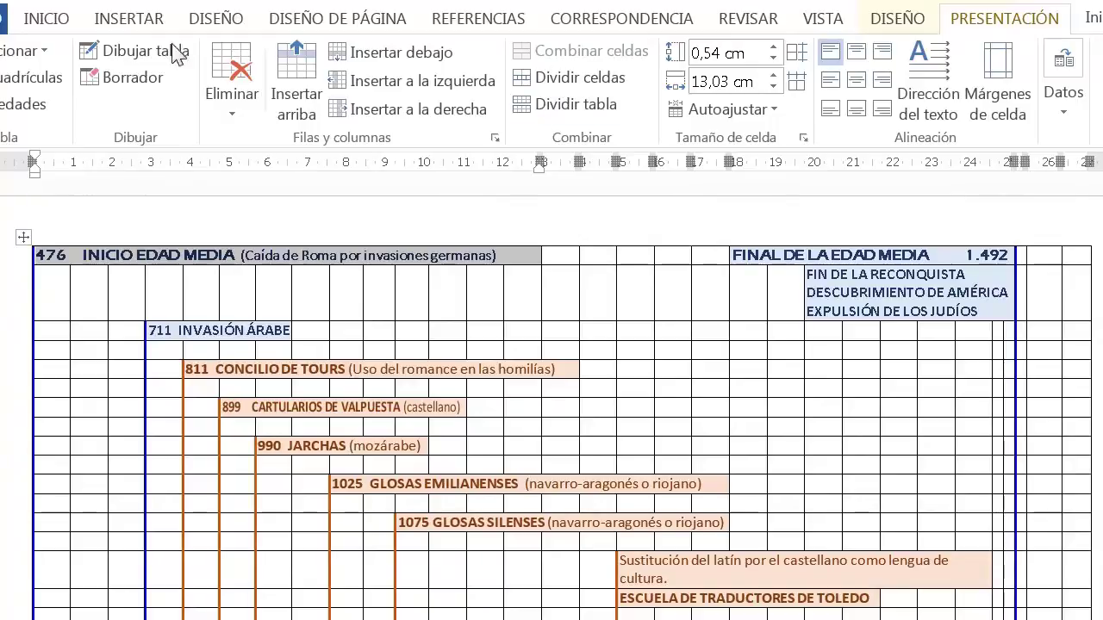
key(ctrl+z)
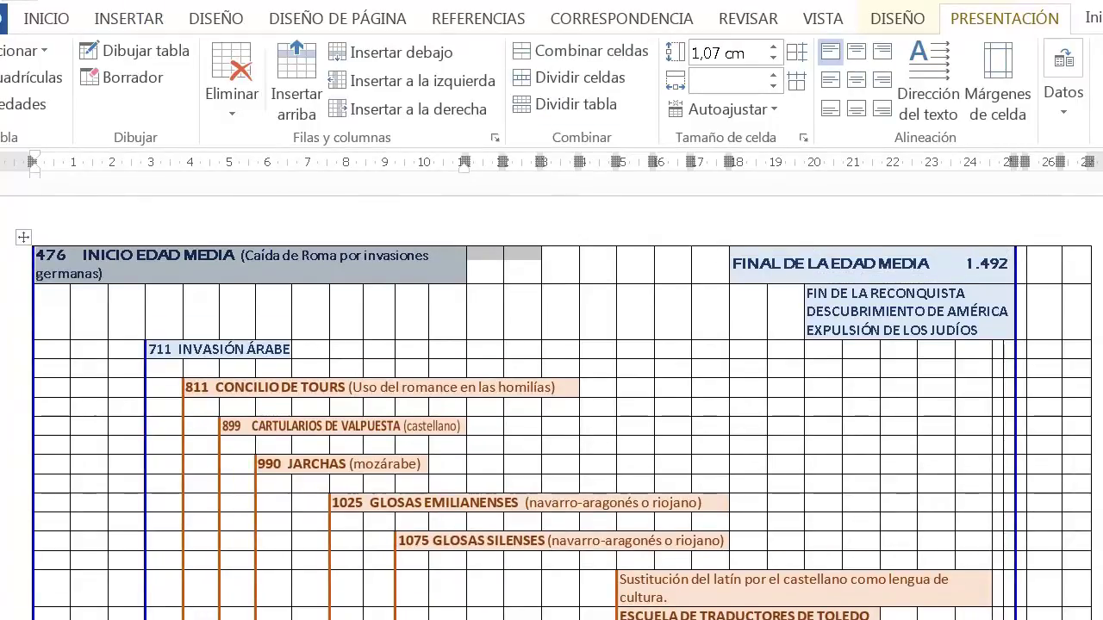
Merge the INICIO EDAD MEDIA cell with only the one empty cell next to it
key(shift+Left)
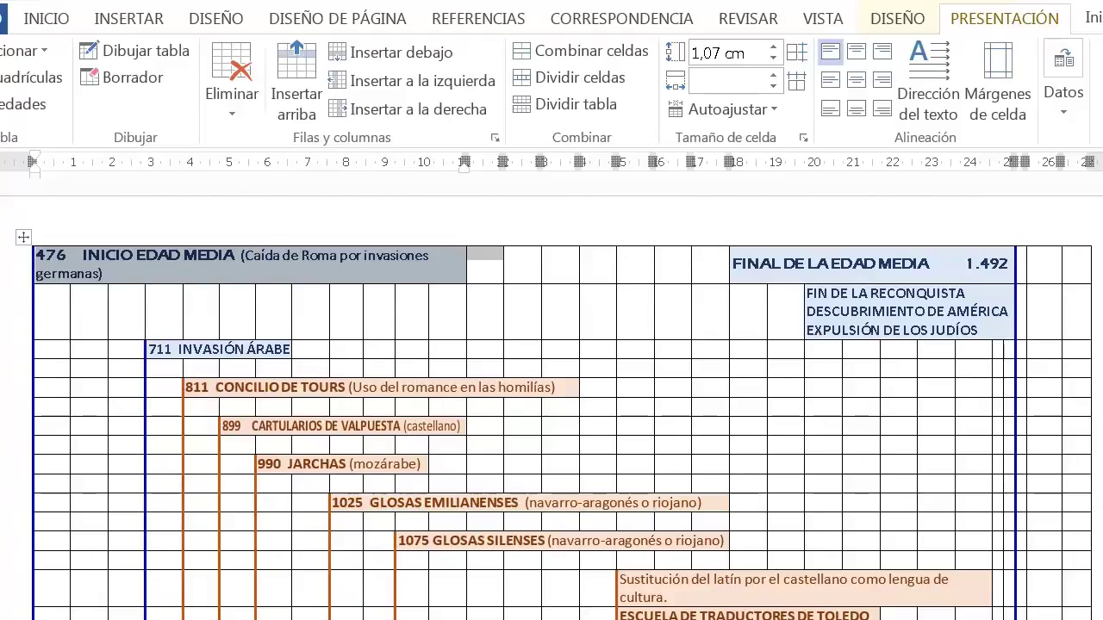
click(544, 49)
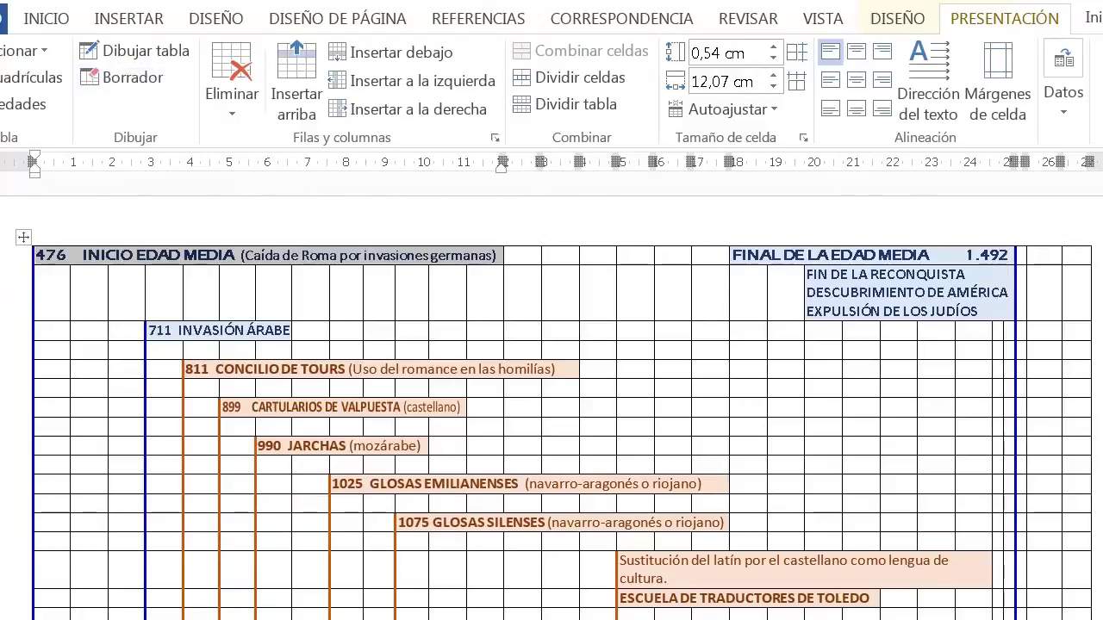
click(897, 18)
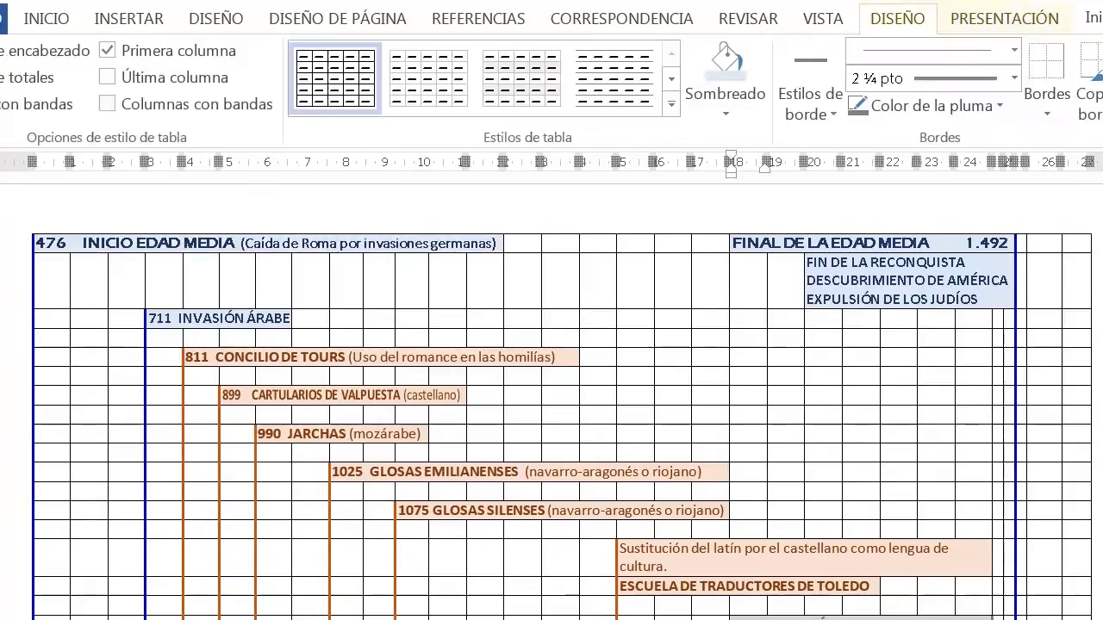
Copy the DESCUBRIMIENTO DE AMÉRICA line and delete it from the FIN DE LA RECONQUISTA cell
click(801, 281)
click(810, 281)
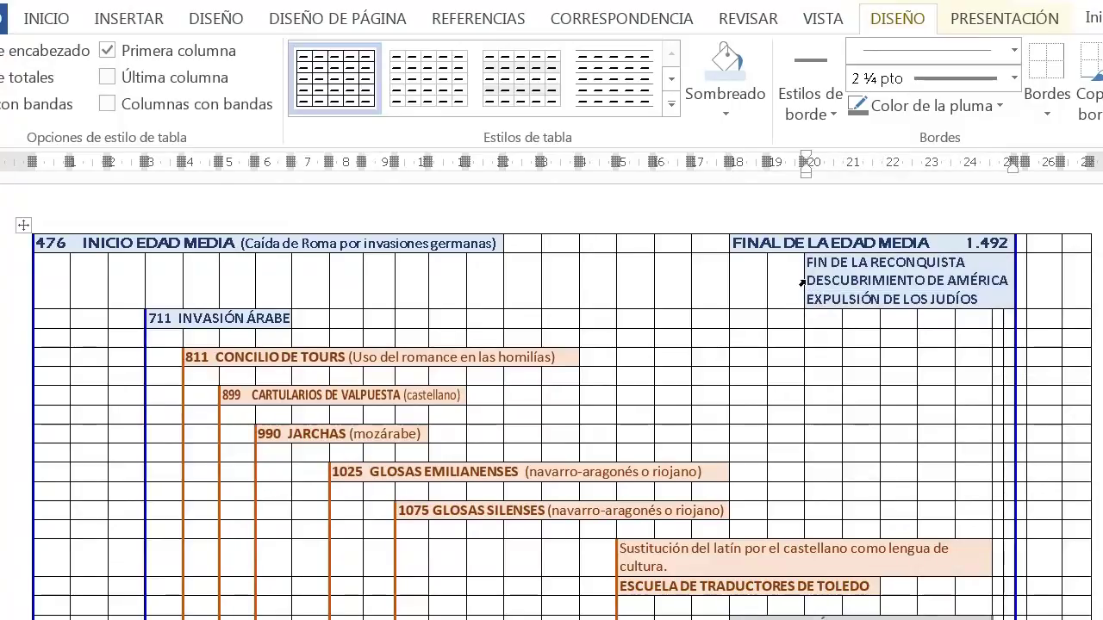
drag(806, 281, 959, 271)
key(ctrl+c)
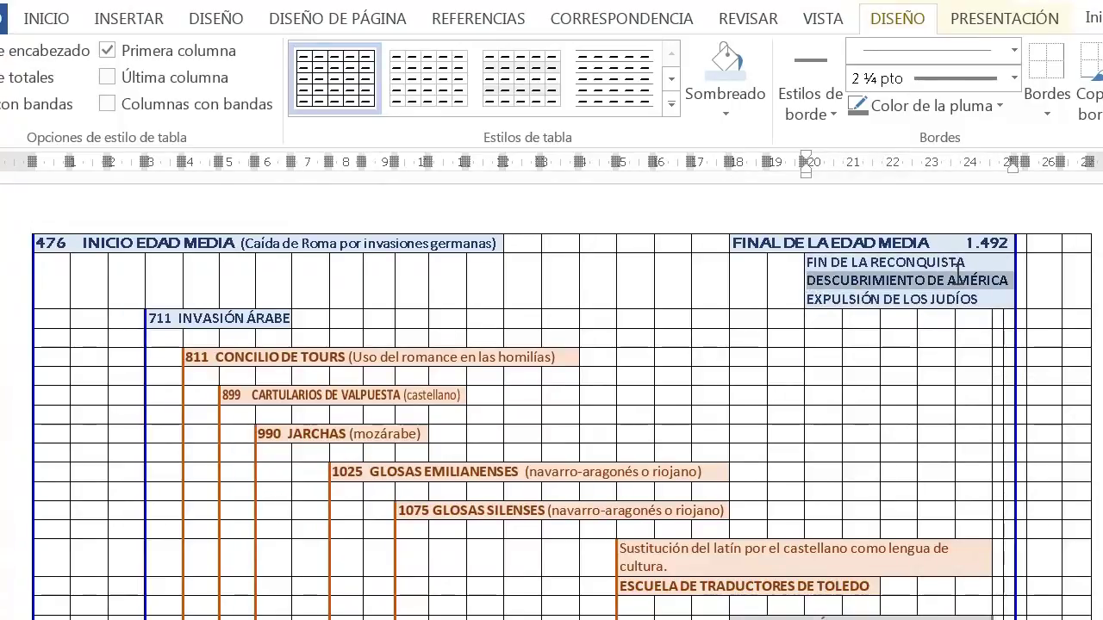
click(959, 271)
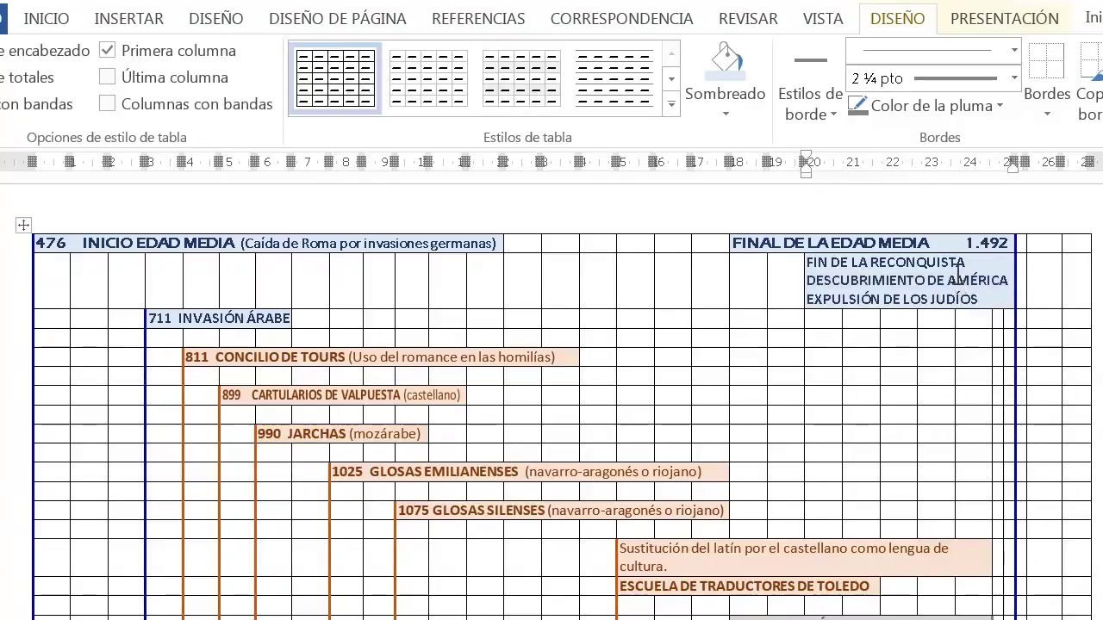
key(Delete)
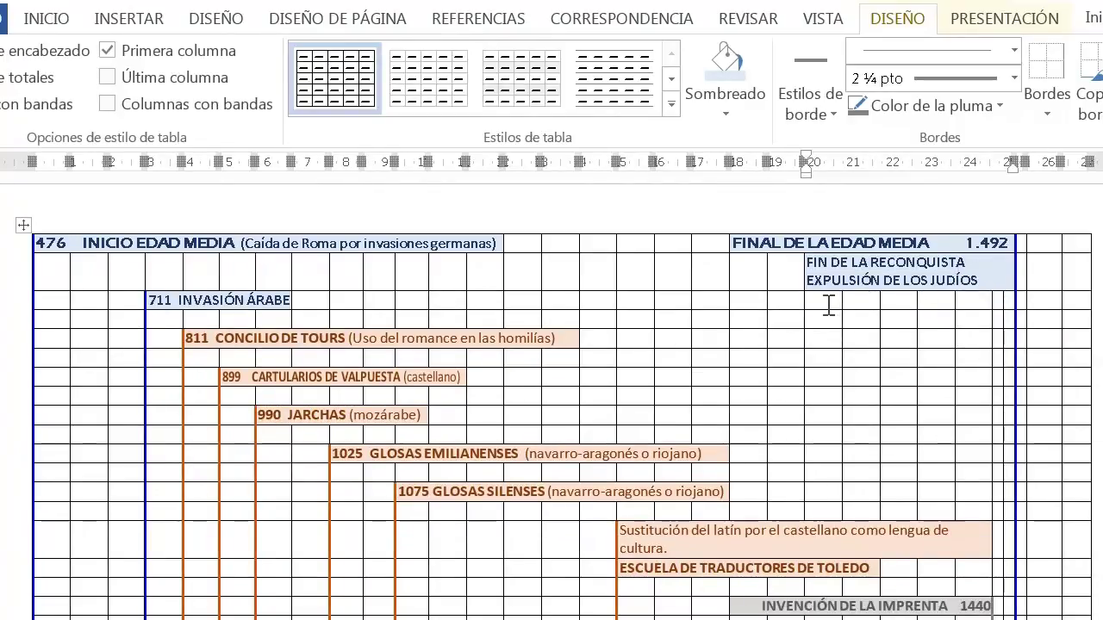
Merge the cells directly below FIN DE LA RECONQUISTA and paste DESCUBRIMIENTO DE AMÉRICA there without the extra blank line
drag(831, 297, 1014, 298)
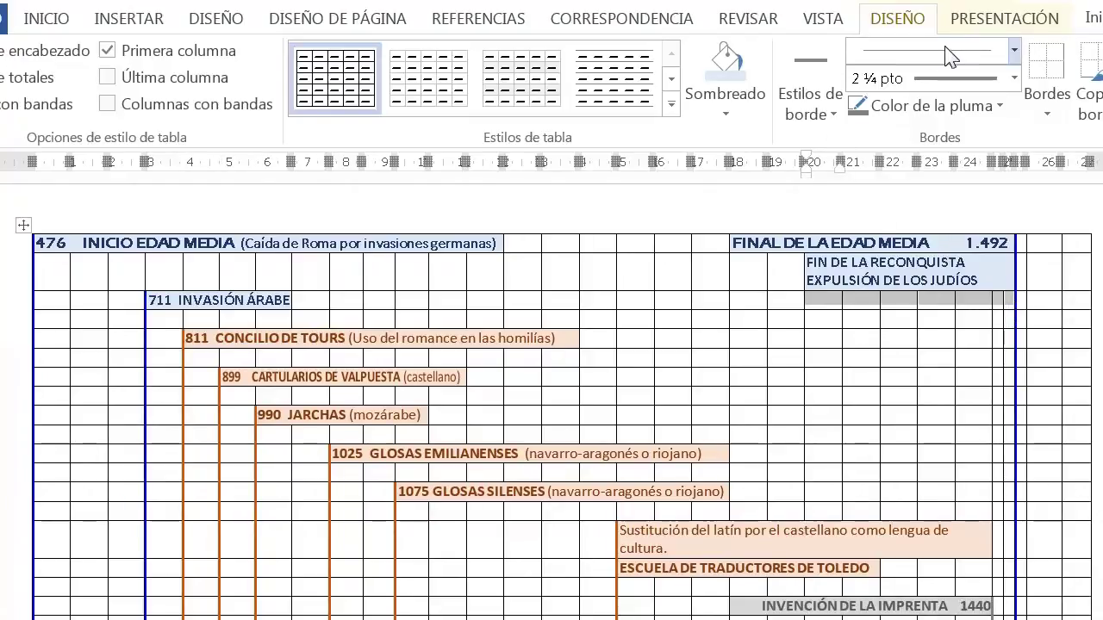
click(971, 26)
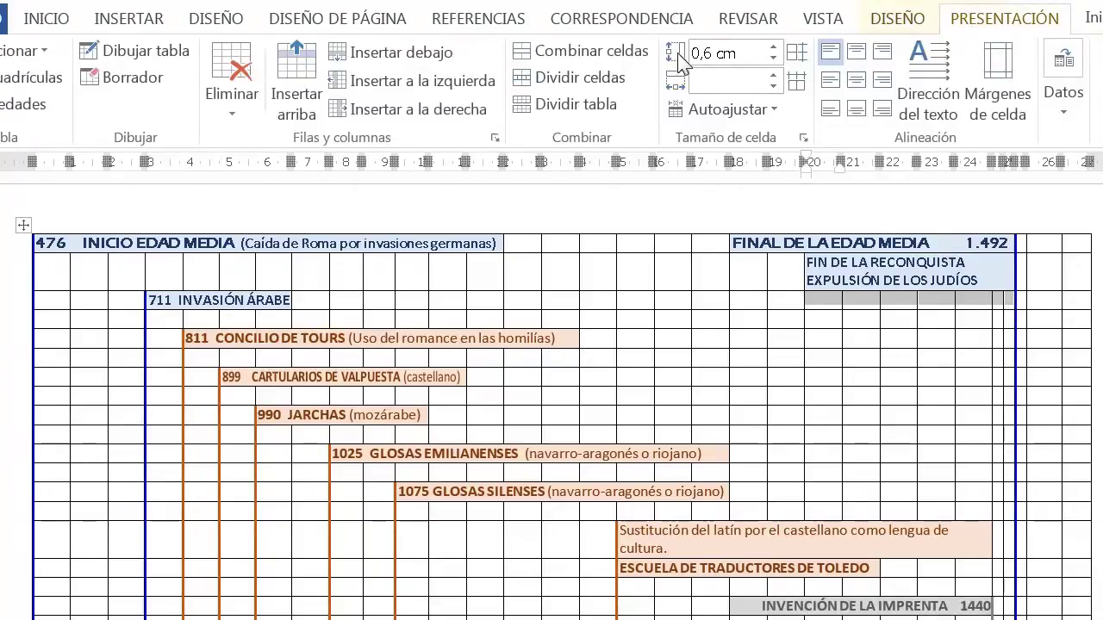
click(603, 55)
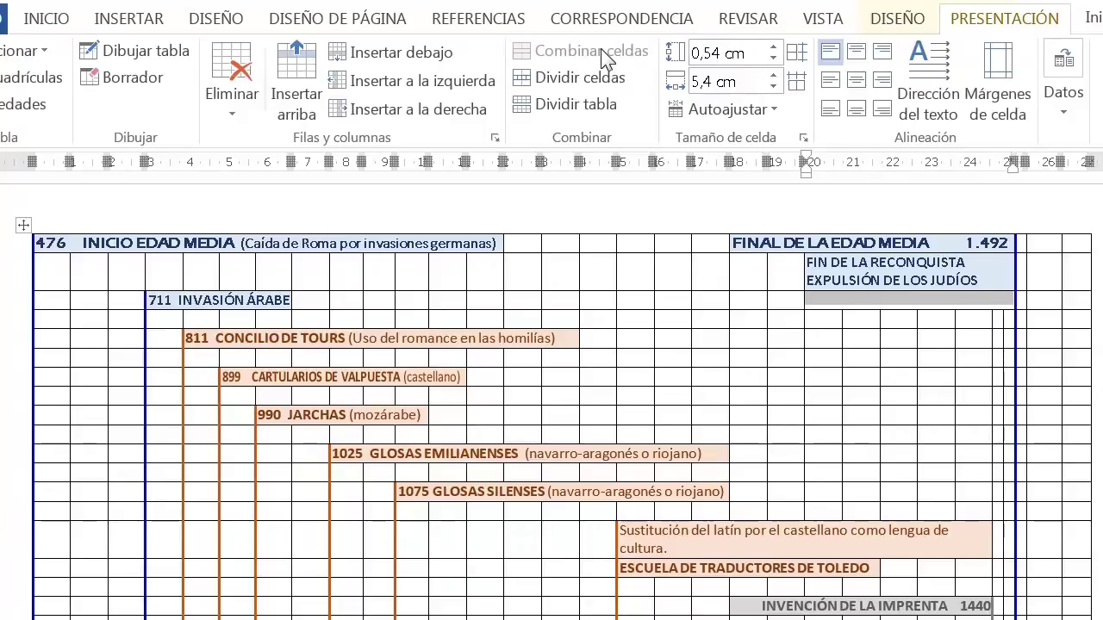
key(ctrl+v)
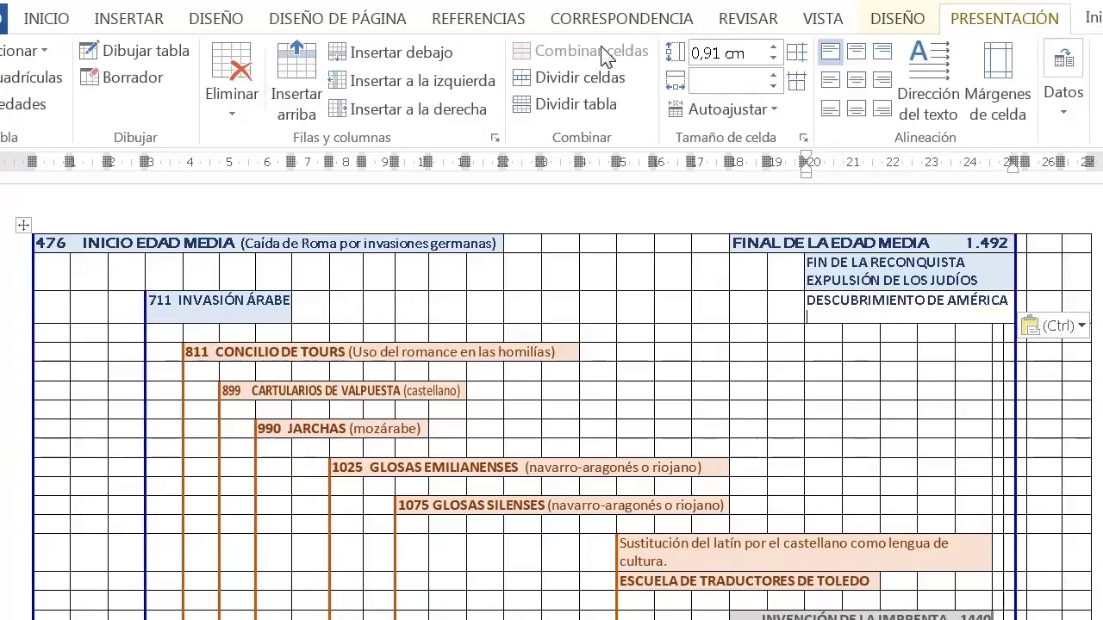
key(BackSpace)
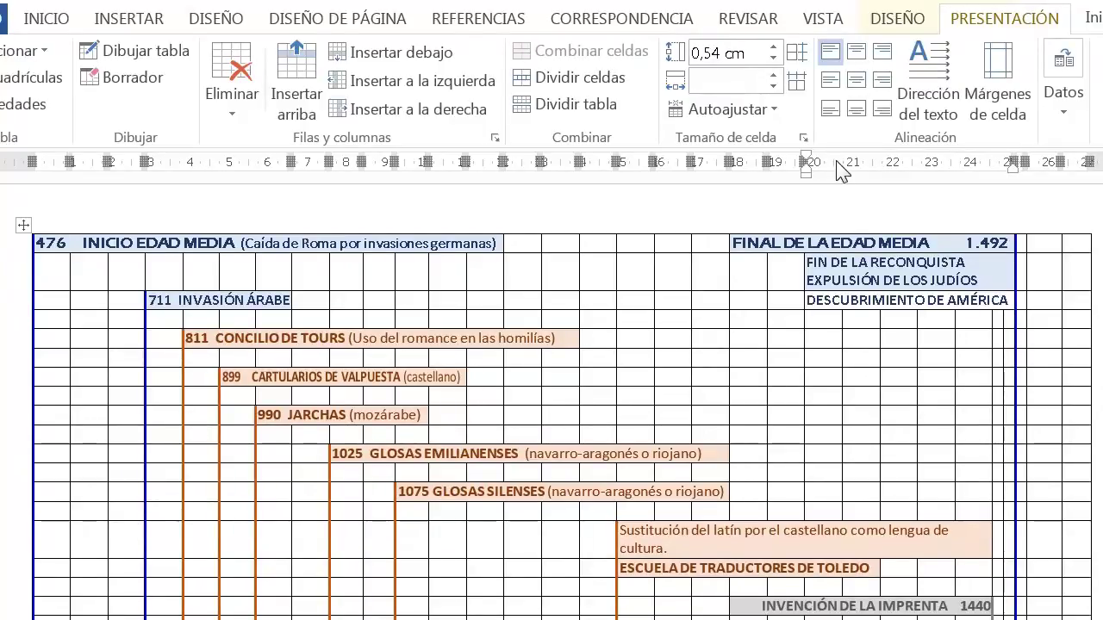
Copy the EXPULSIÓN DE LOS JUDÍOS line and delete it from the FIN DE LA RECONQUISTA cell along with its empty line
drag(994, 285, 838, 287)
key(ctrl+c)
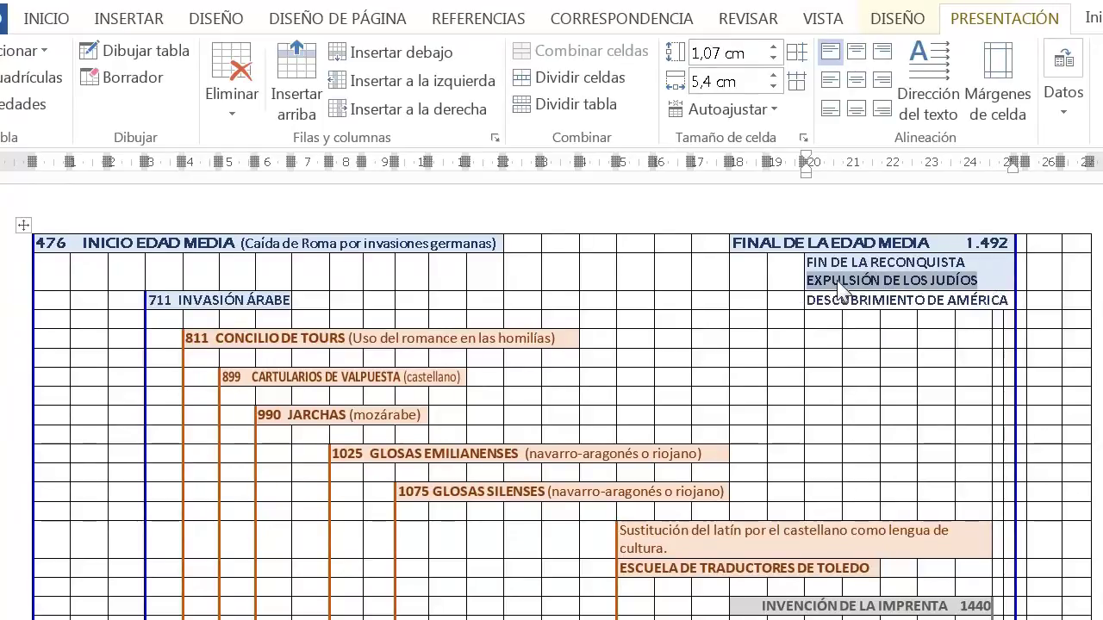
key(Delete)
key(BackSpace)
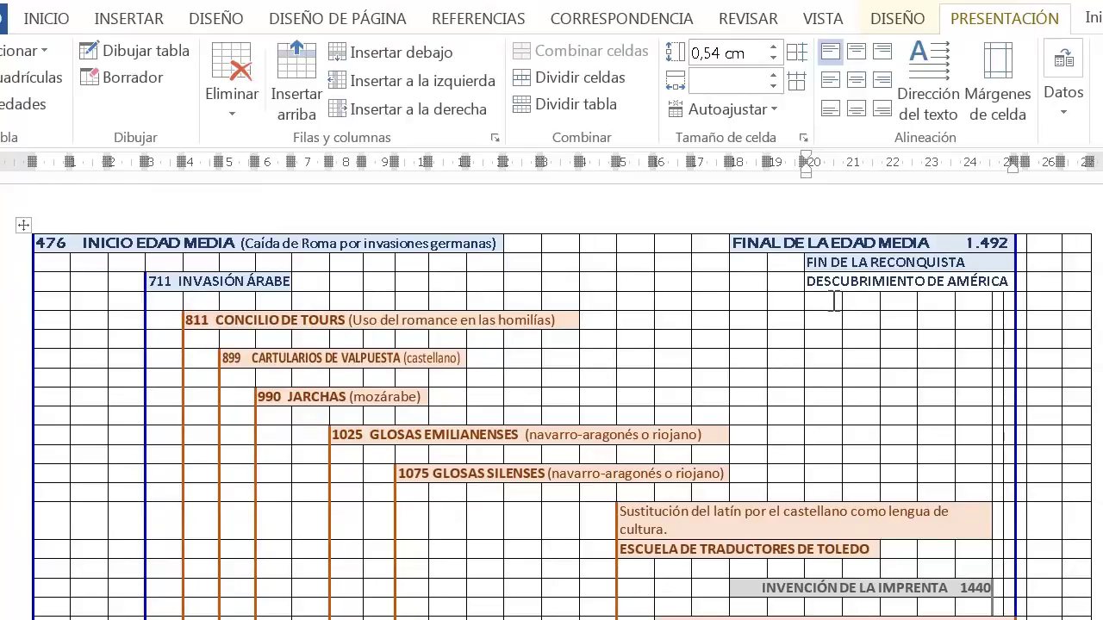
Merge the cells below DESCUBRIMIENTO DE AMÉRICA and paste EXPULSIÓN DE LOS JUDÍOS into the merged cell
drag(834, 301, 1010, 309)
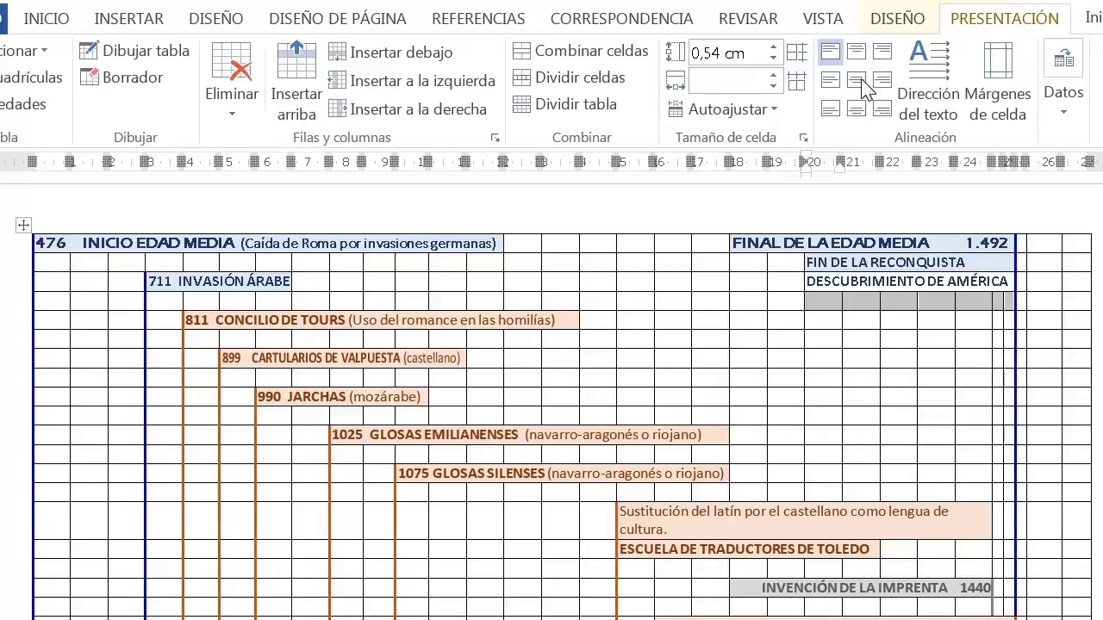
click(635, 57)
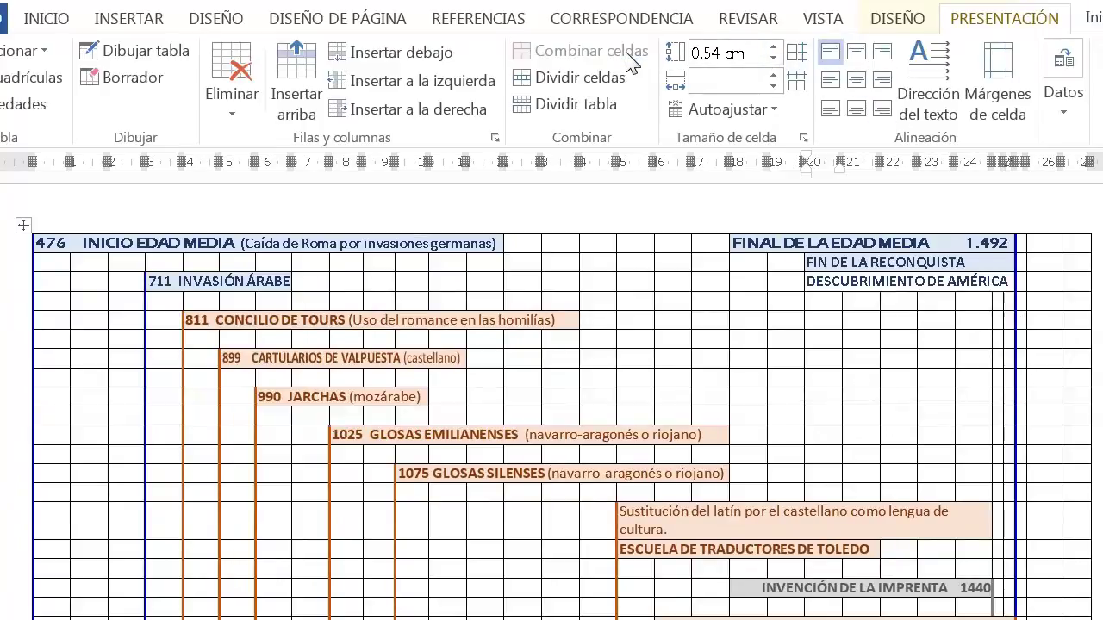
key(ctrl+v)
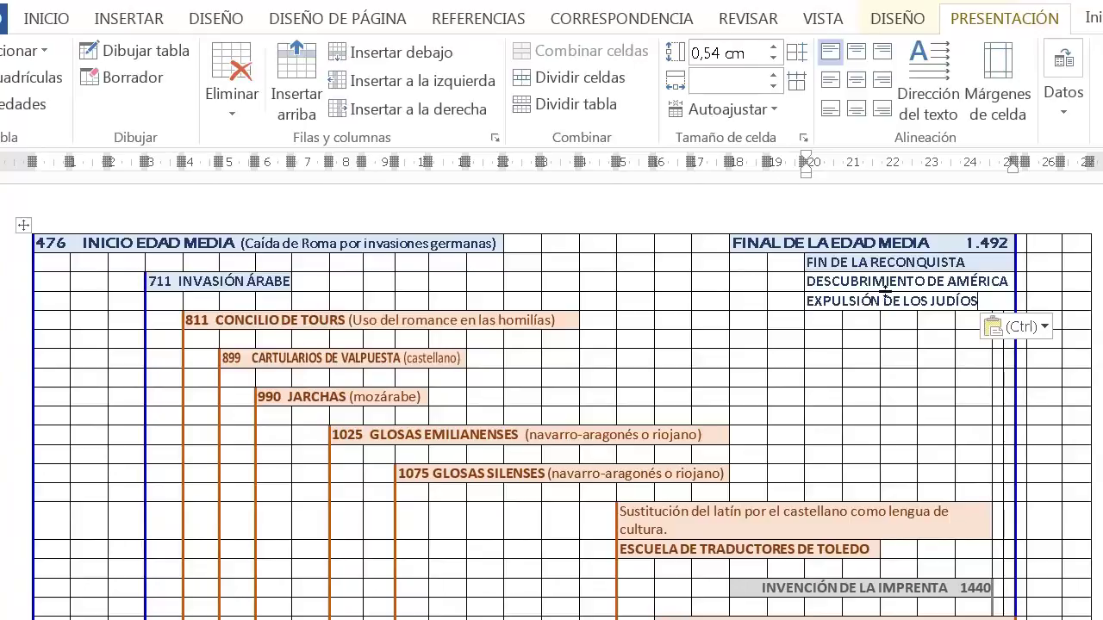
Shade the DESCUBRIMIENTO DE AMÉRICA and EXPULSIÓN DE LOS JUDÍOS cells light blue
drag(887, 289, 927, 310)
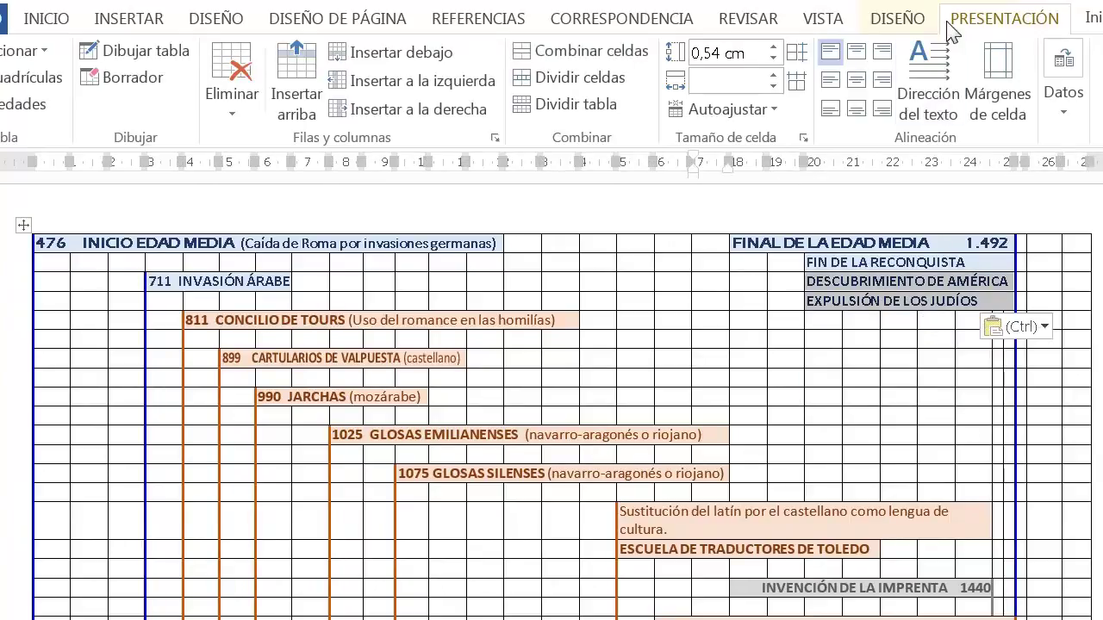
click(897, 19)
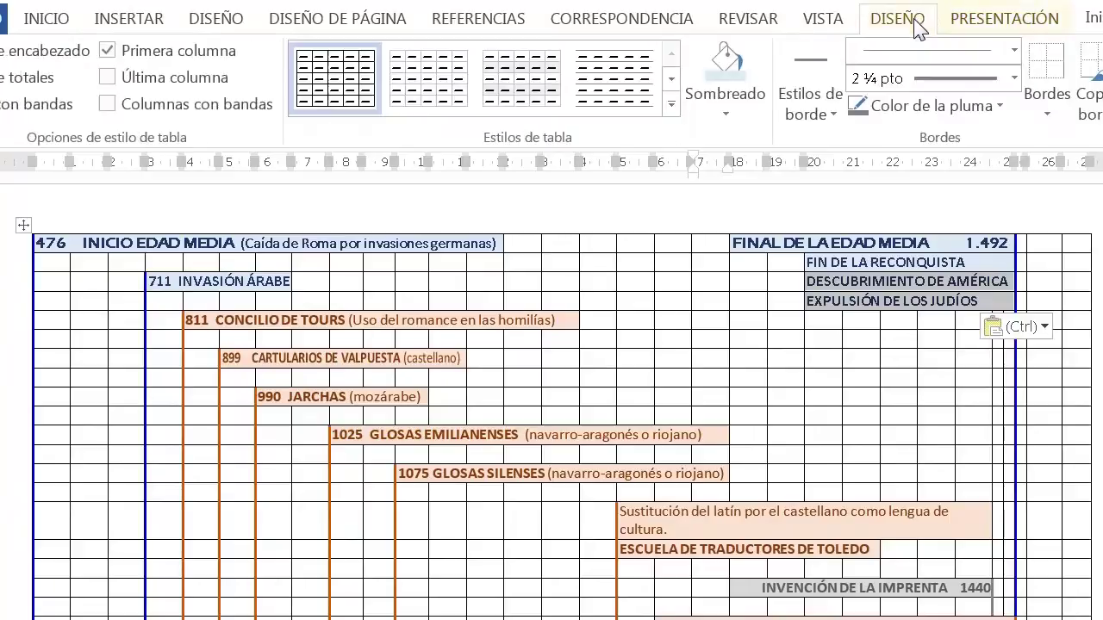
click(714, 65)
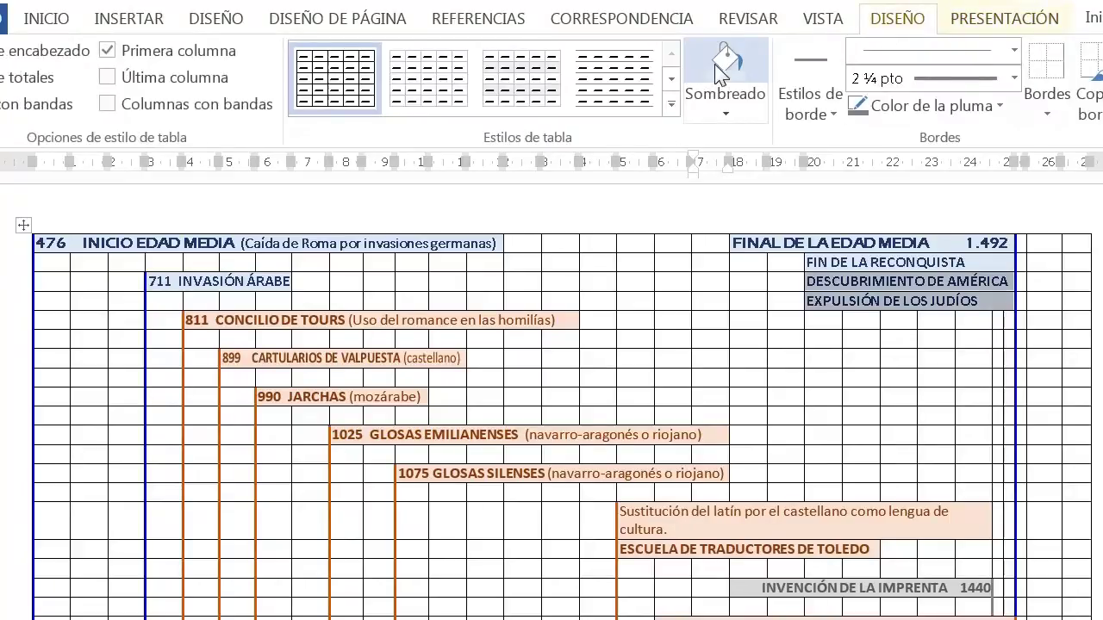
click(724, 363)
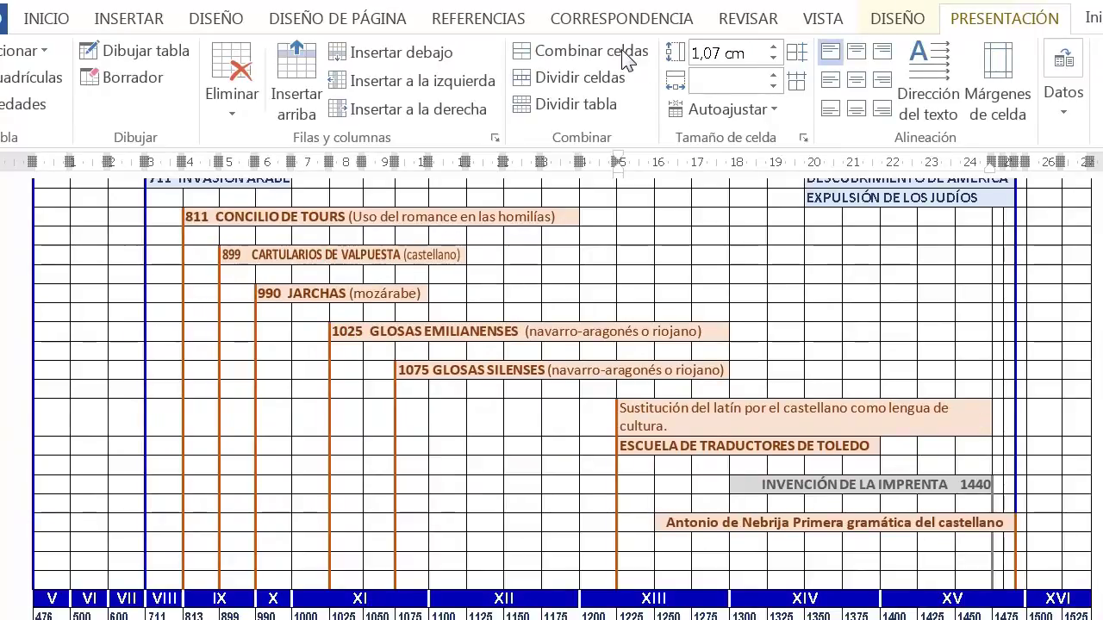
Merge the Sustitución del latín cell with the narrow cell beside it so the text fits on one line
triple_click(952, 417)
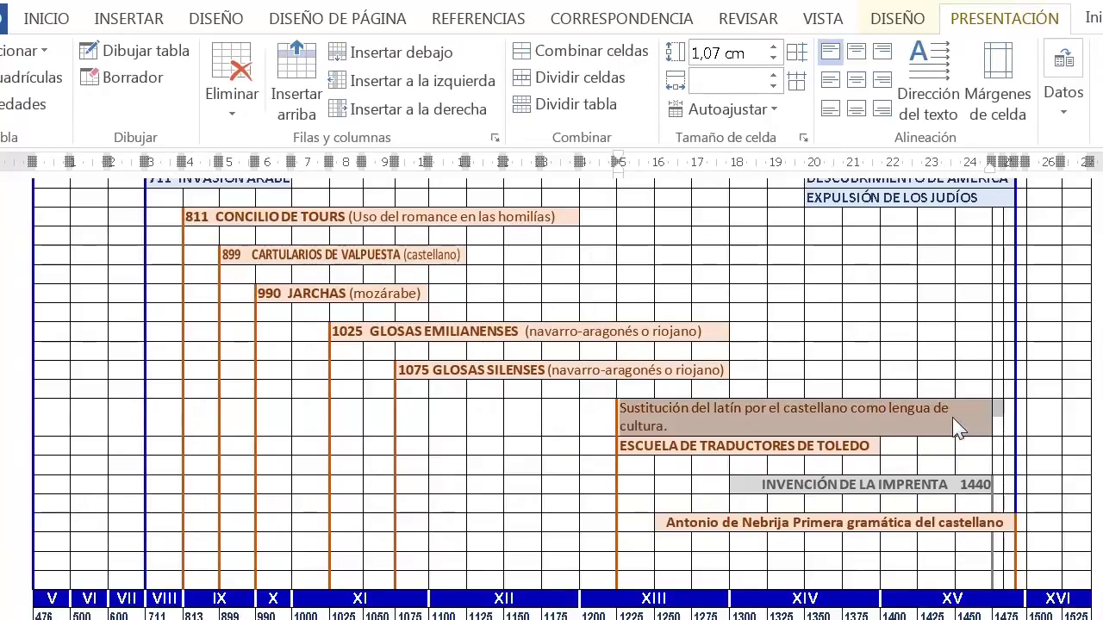
click(610, 51)
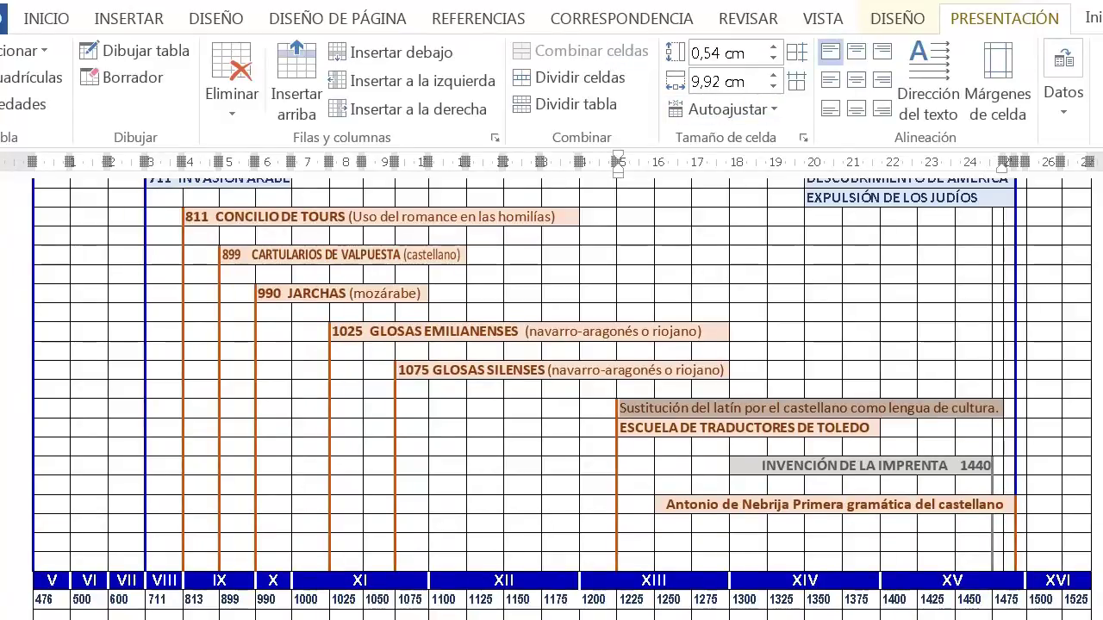
Copy INVENCIÓN DE LA IMPRENTA 1440 into newly merged cells two rows below the Antonio de Nebrija entry, spanning 1325 to 1450
click(763, 474)
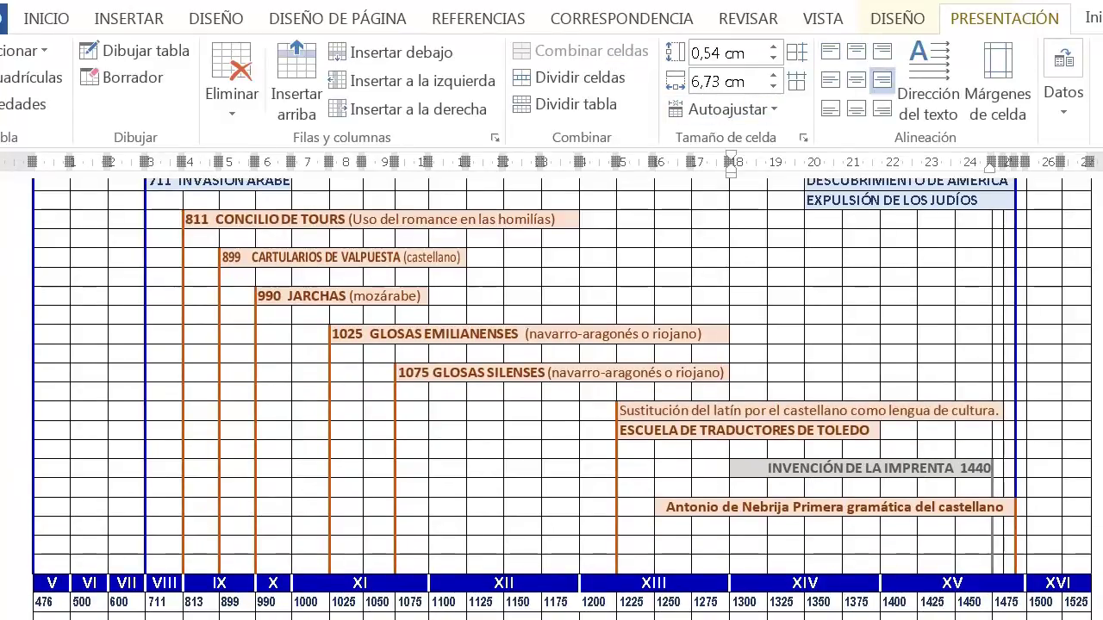
click(765, 477)
key(ctrl+c)
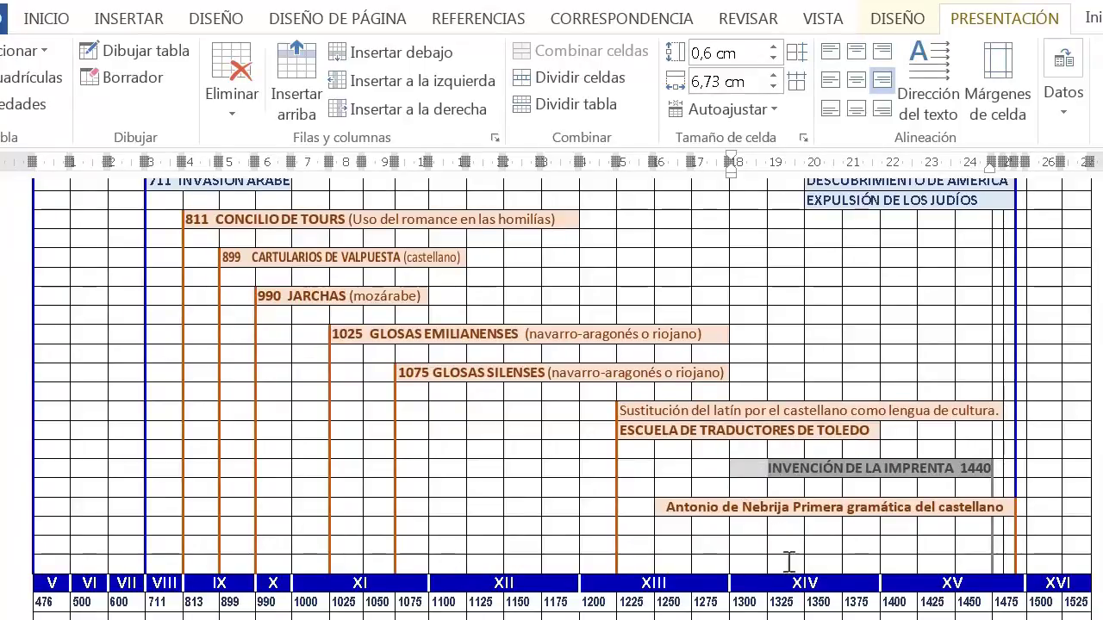
drag(787, 544, 966, 540)
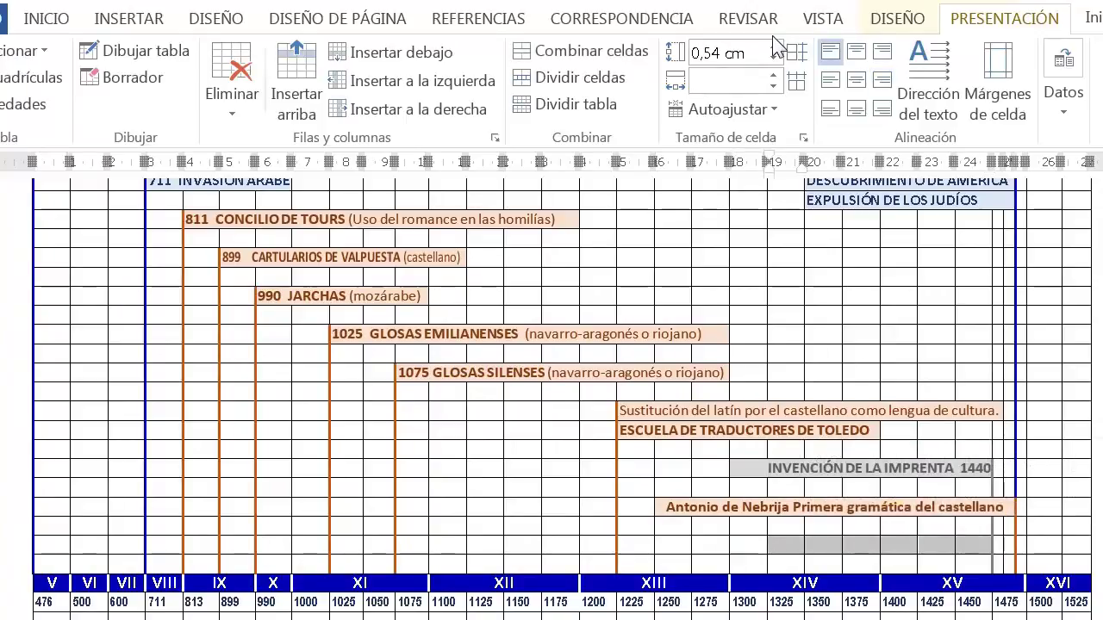
click(601, 53)
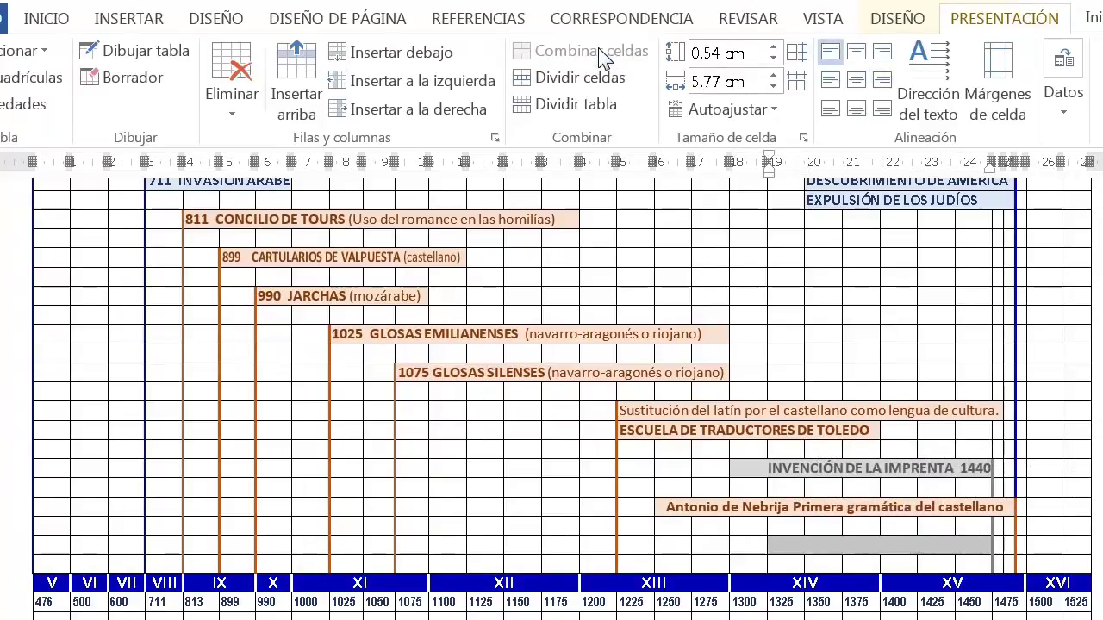
key(ctrl+v)
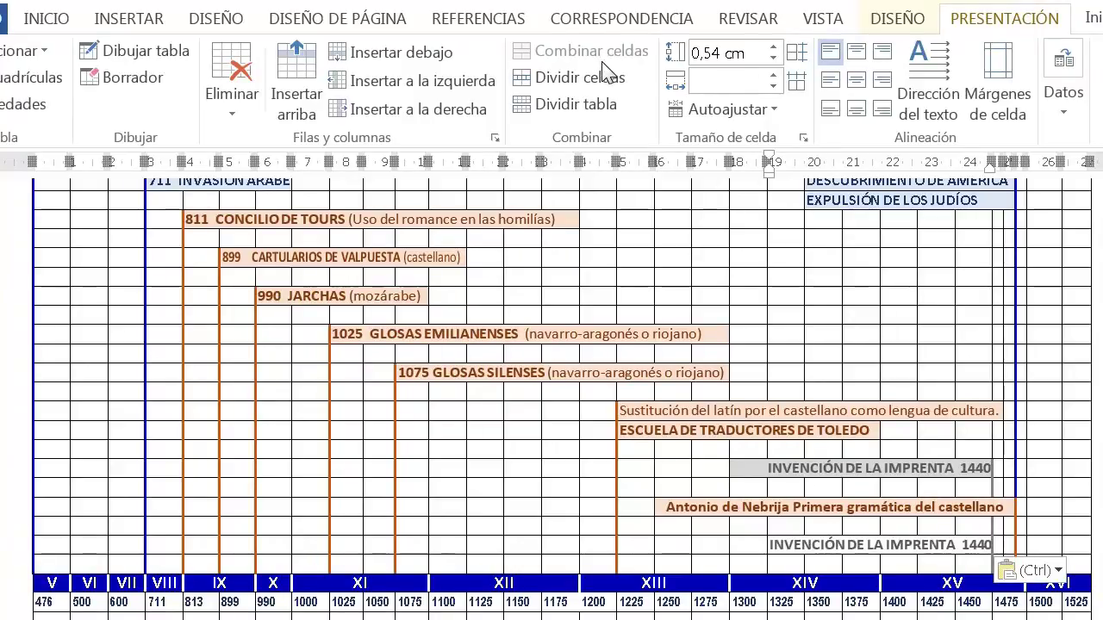
Shade the new INVENCIÓN DE LA IMPRENTA 1440 cell light green and colour its text dark green
click(765, 548)
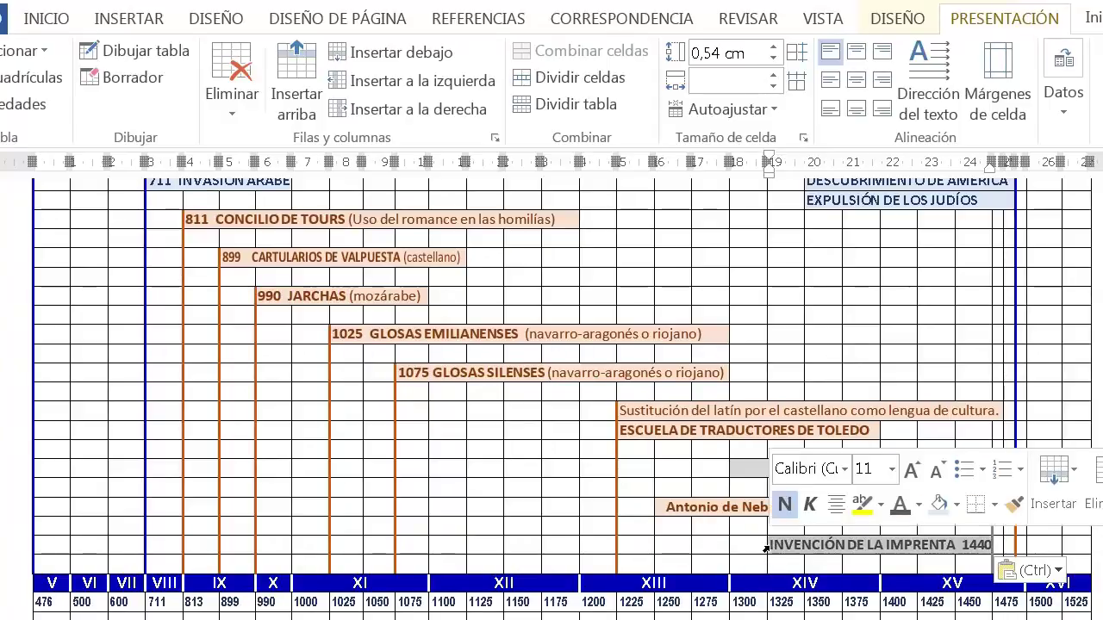
click(895, 21)
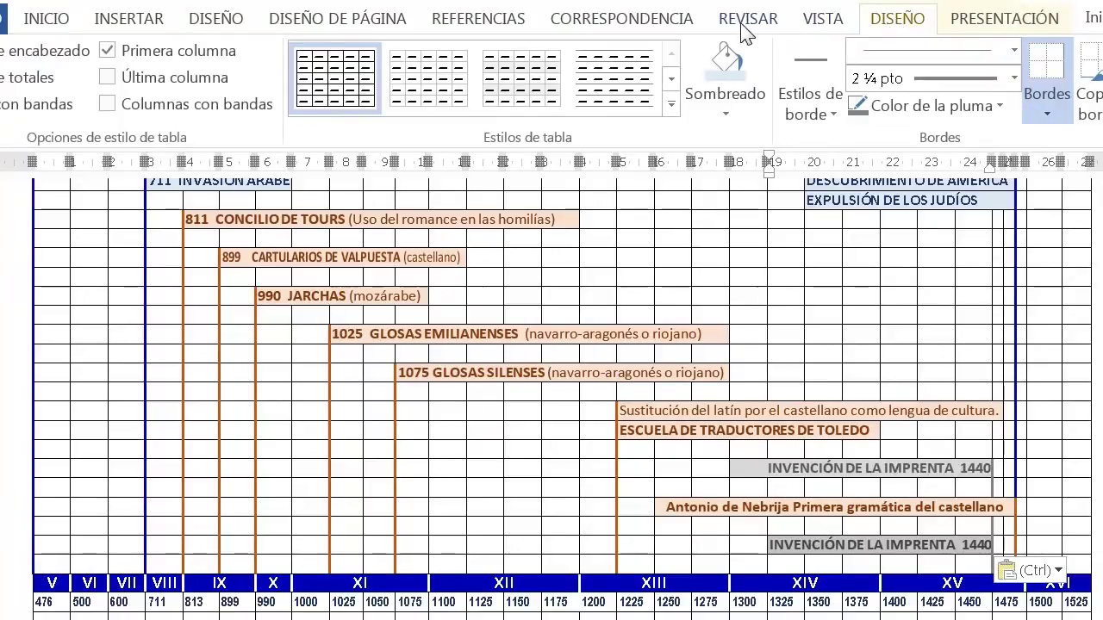
click(711, 113)
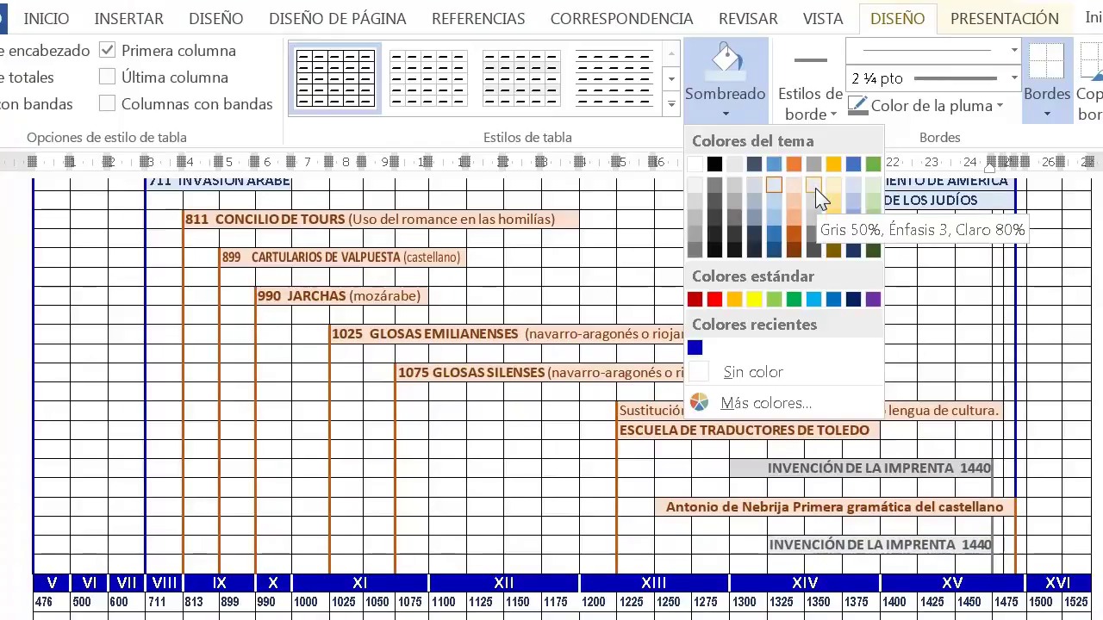
click(874, 189)
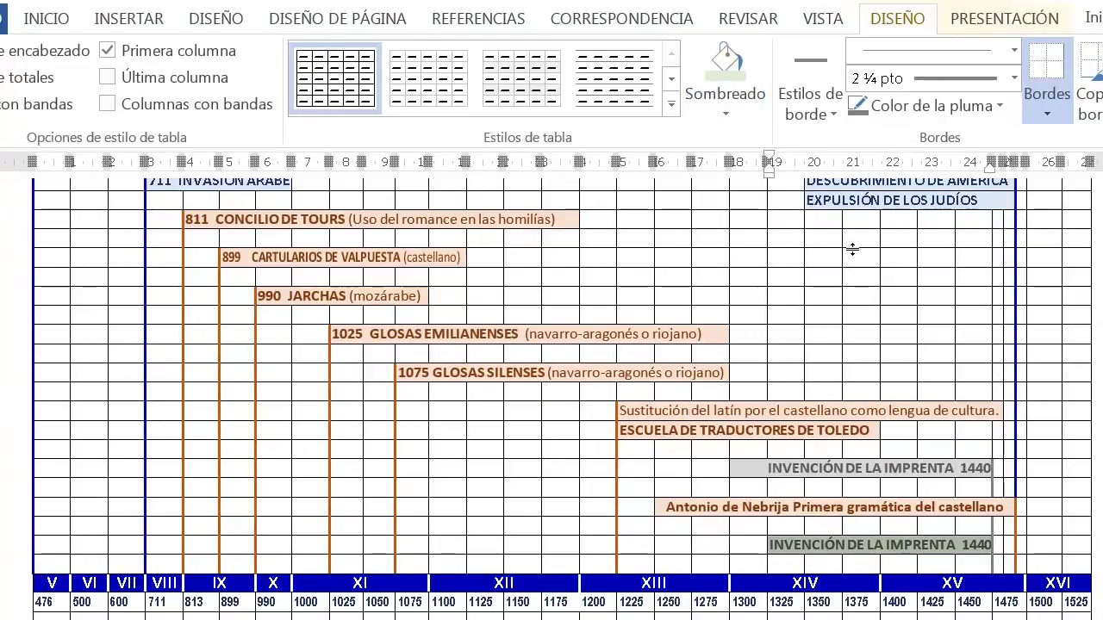
click(59, 23)
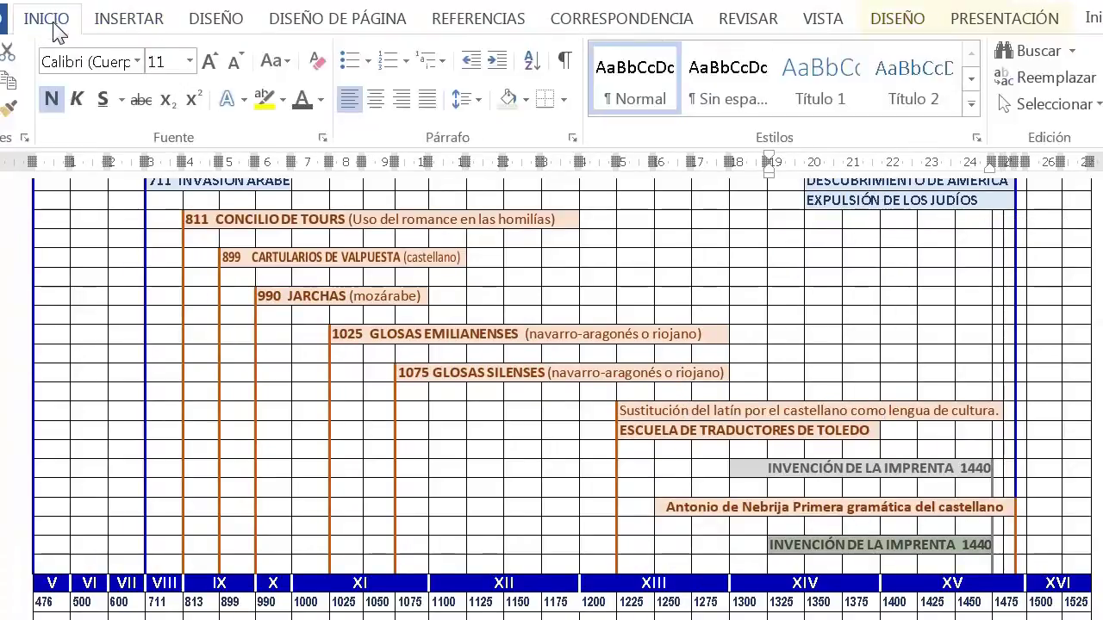
click(321, 101)
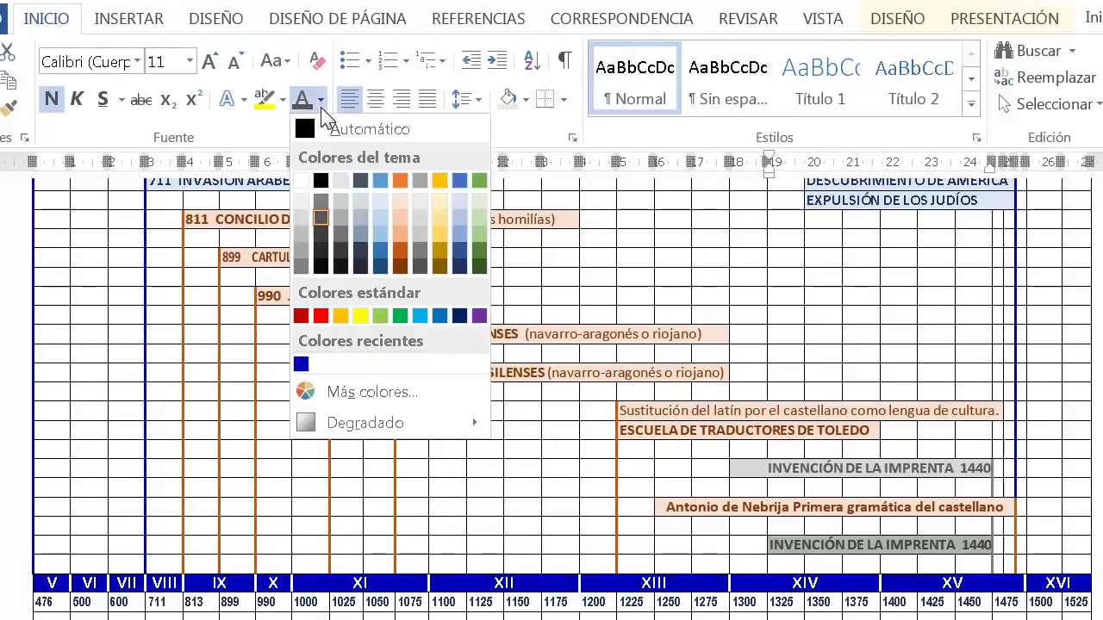
click(480, 247)
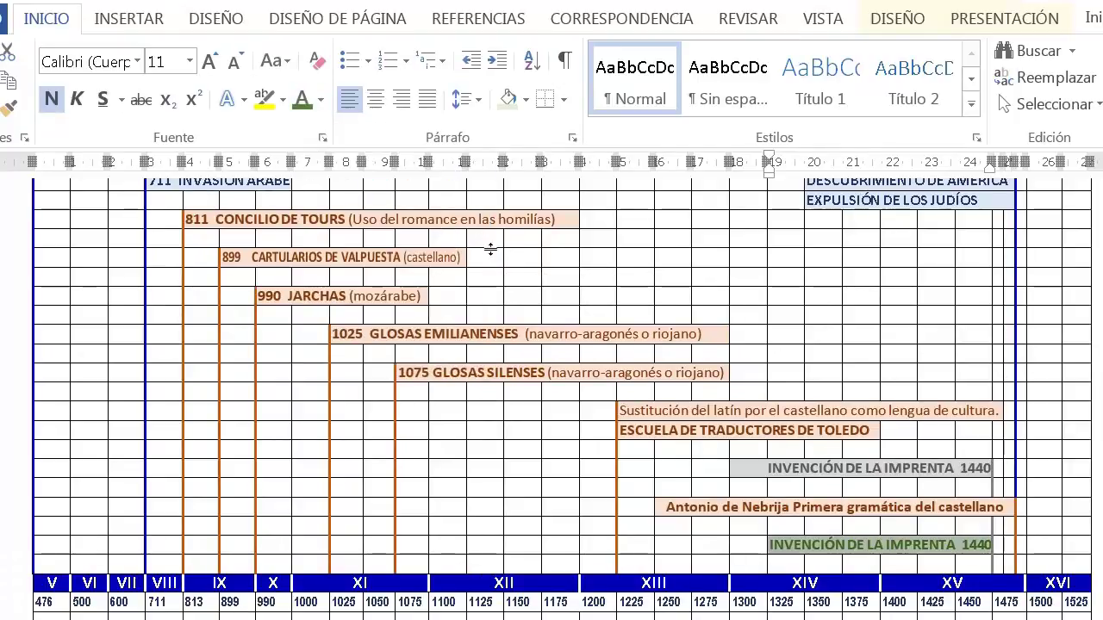
click(986, 547)
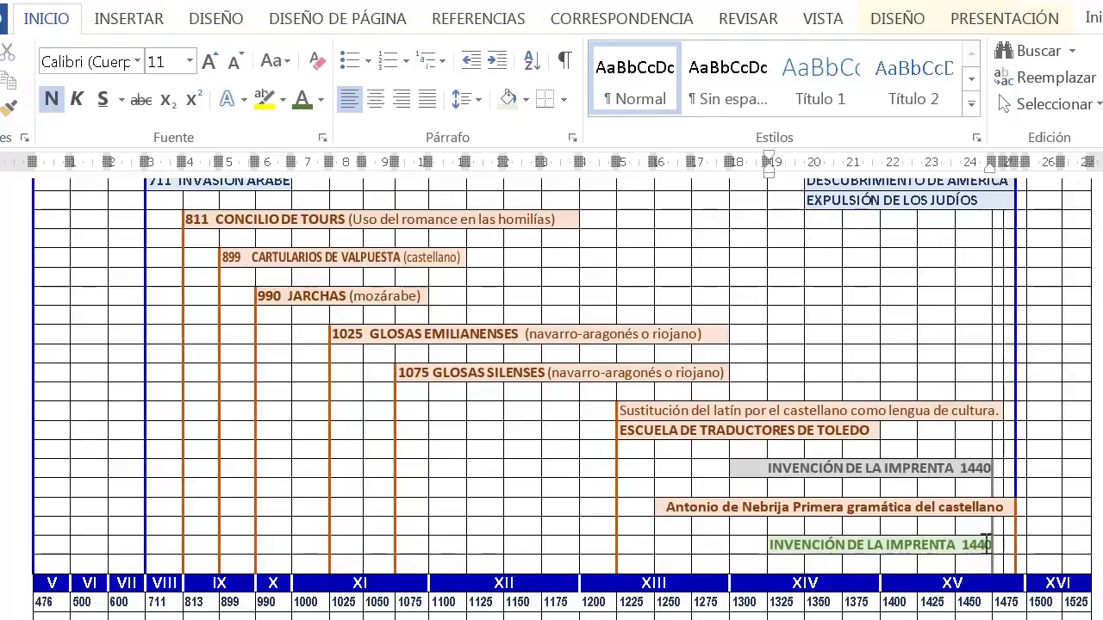
Apply a dark green 2 ¼ pt right border to the new INVENCIÓN DE LA IMPRENTA cell and the cell beneath it
drag(986, 543, 987, 562)
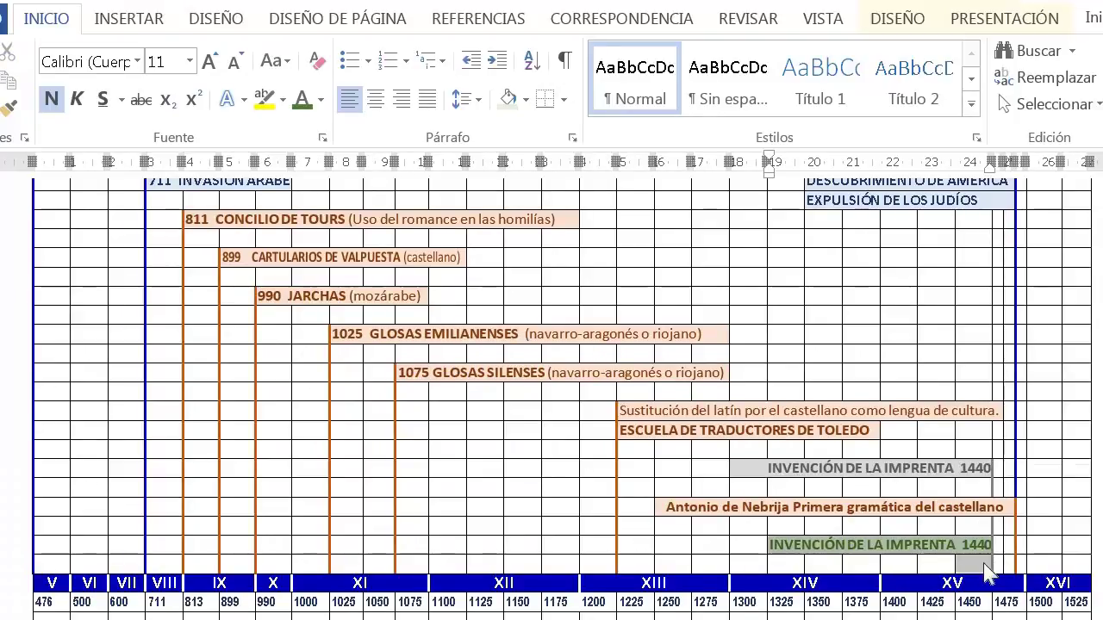
click(903, 21)
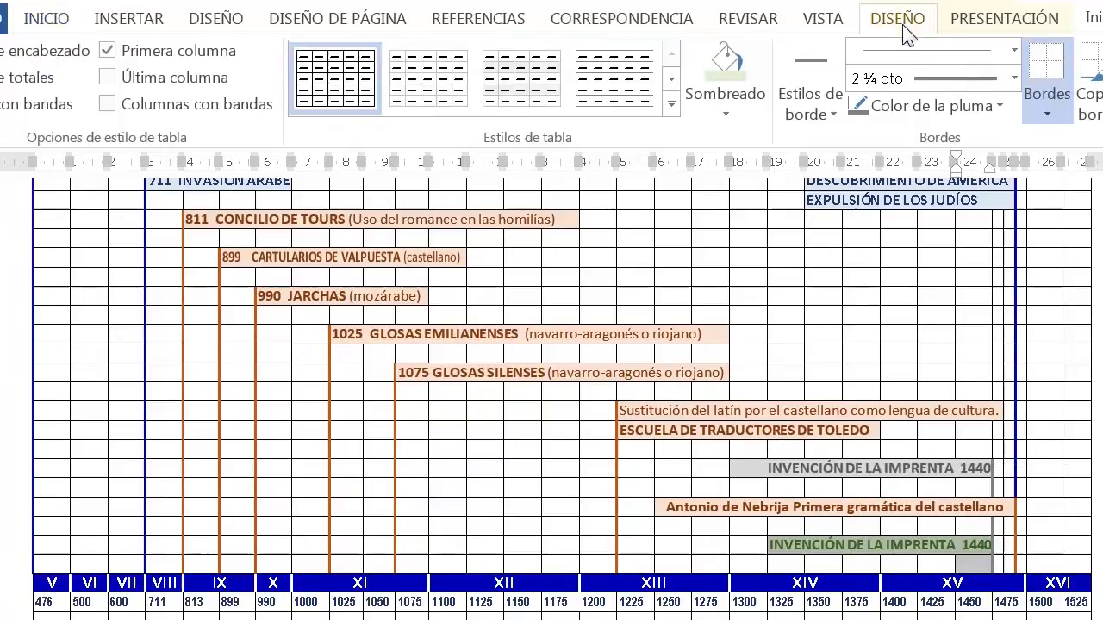
click(1000, 107)
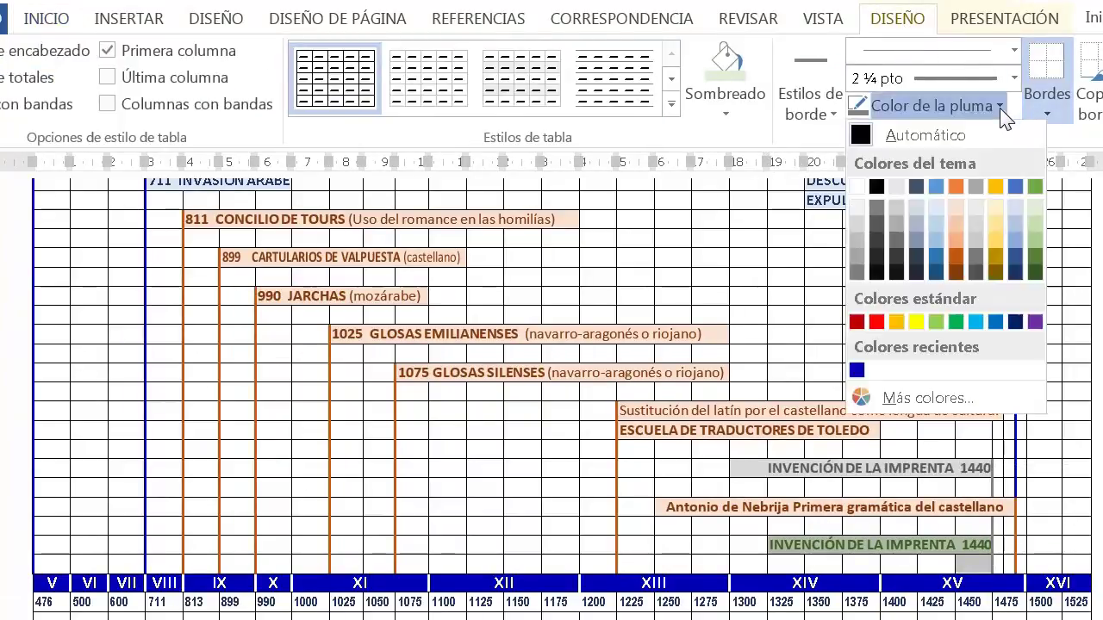
click(1036, 255)
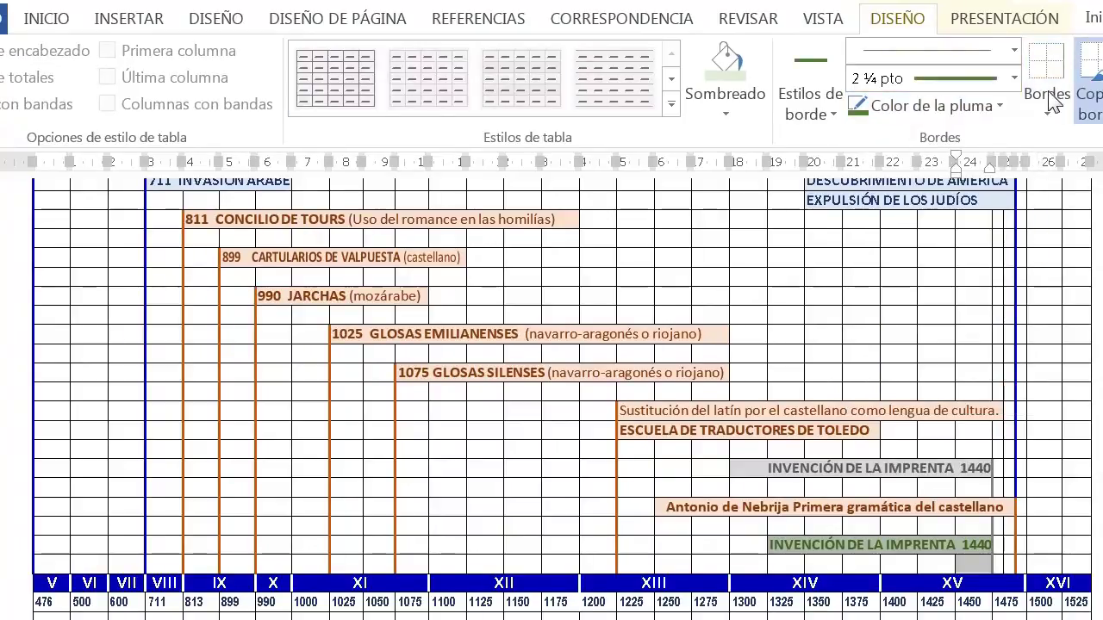
click(1053, 67)
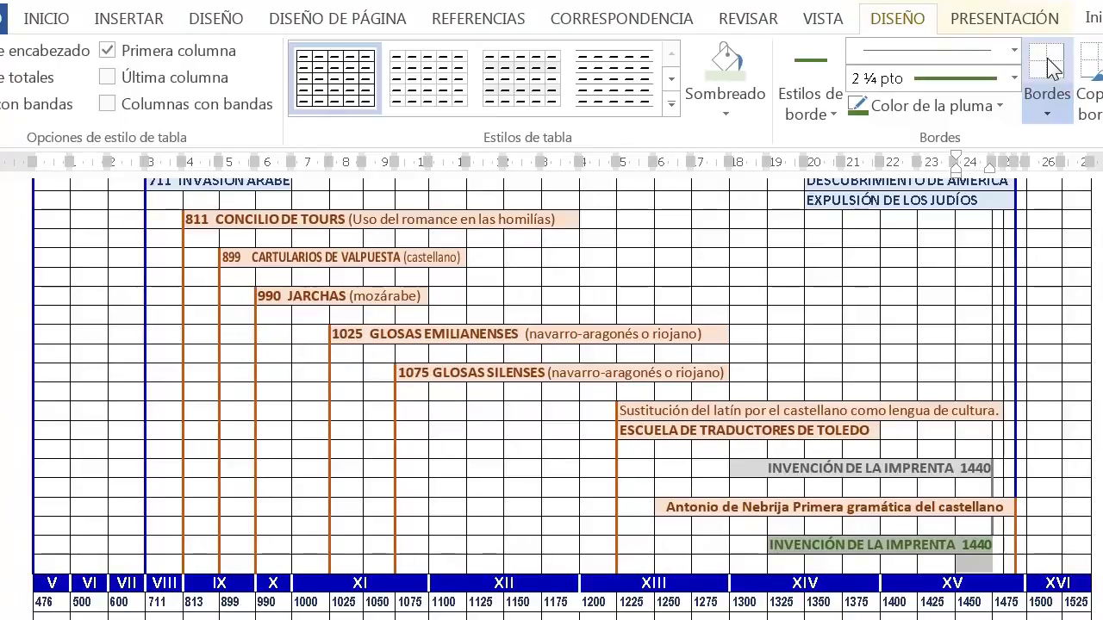
Delete the text from the original grey INVENCIÓN DE LA IMPRENTA cell and change its shading to white
click(973, 468)
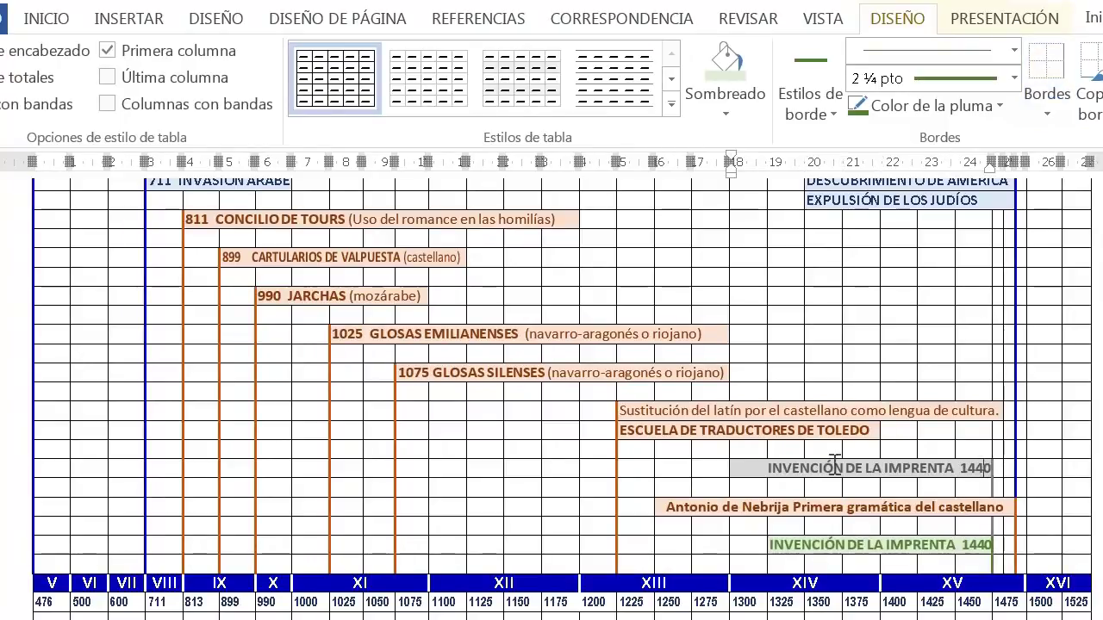
drag(767, 468, 983, 469)
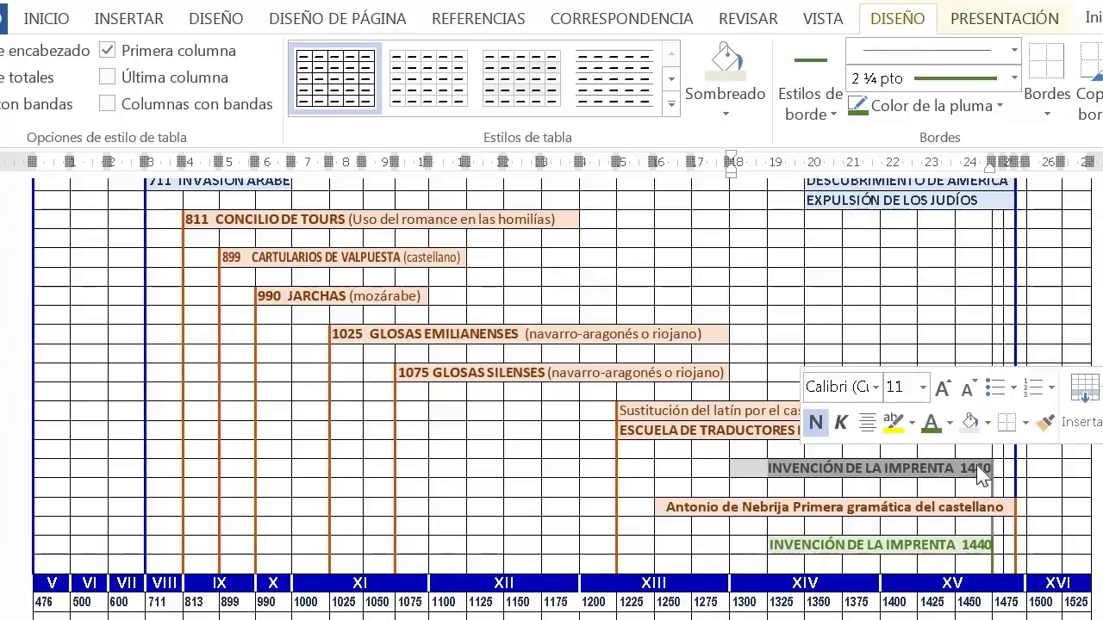
key(Delete)
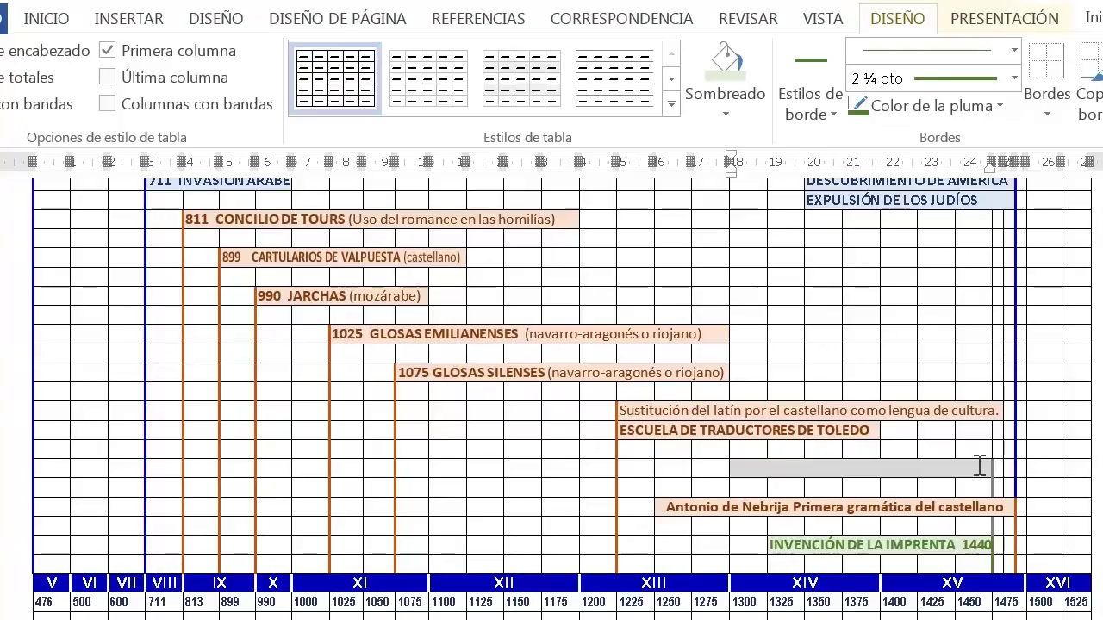
click(724, 108)
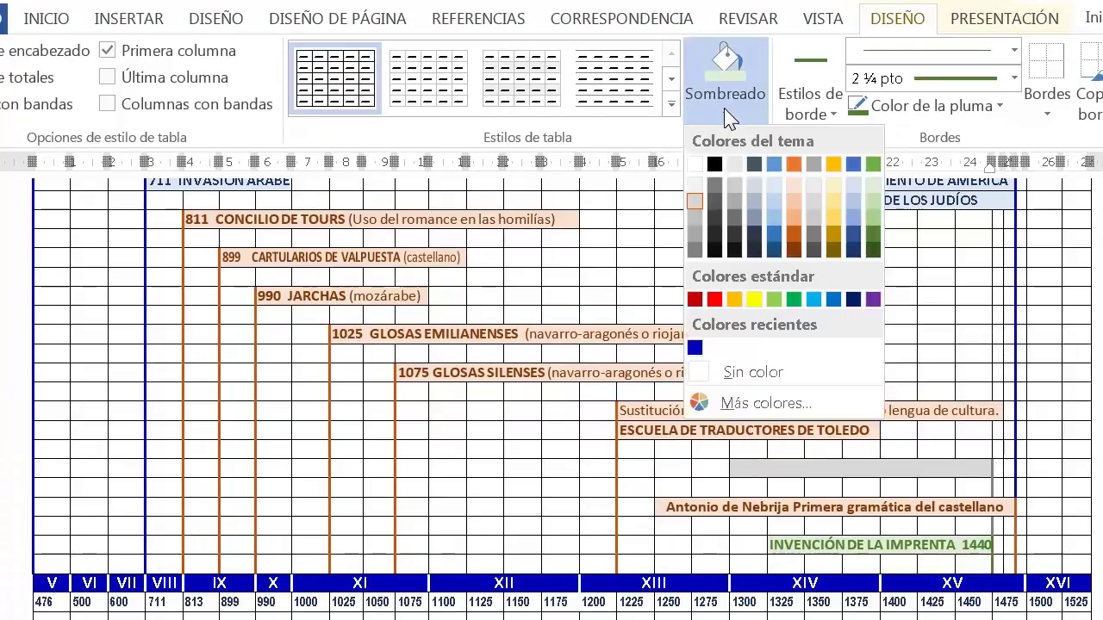
click(695, 164)
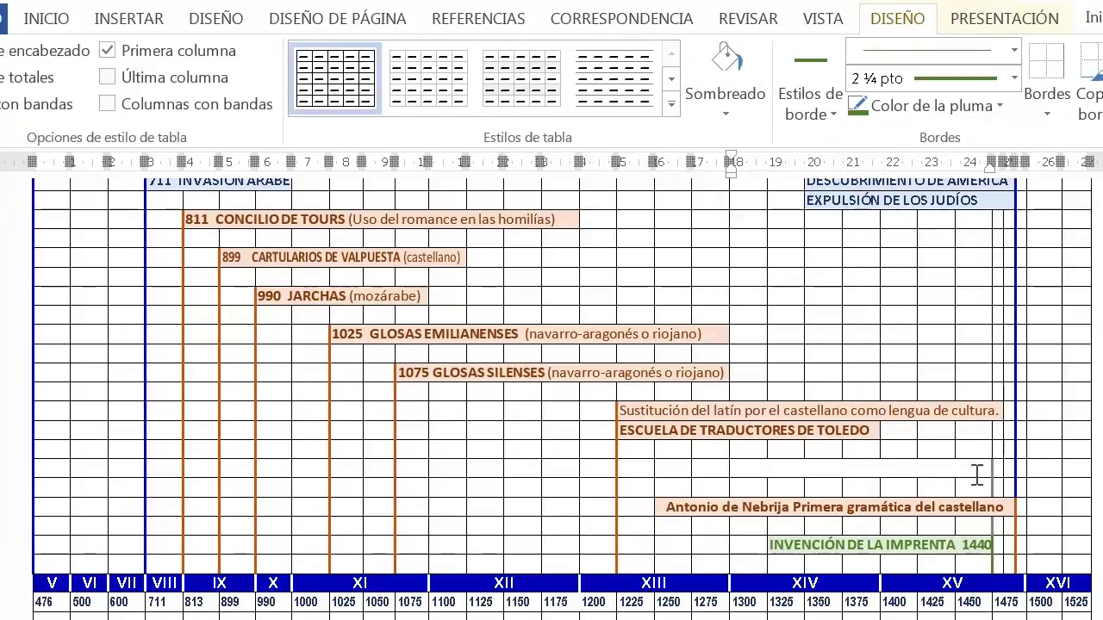
Remove the leftover grey right border from the emptied cell and the cell directly beneath it
drag(980, 477, 980, 479)
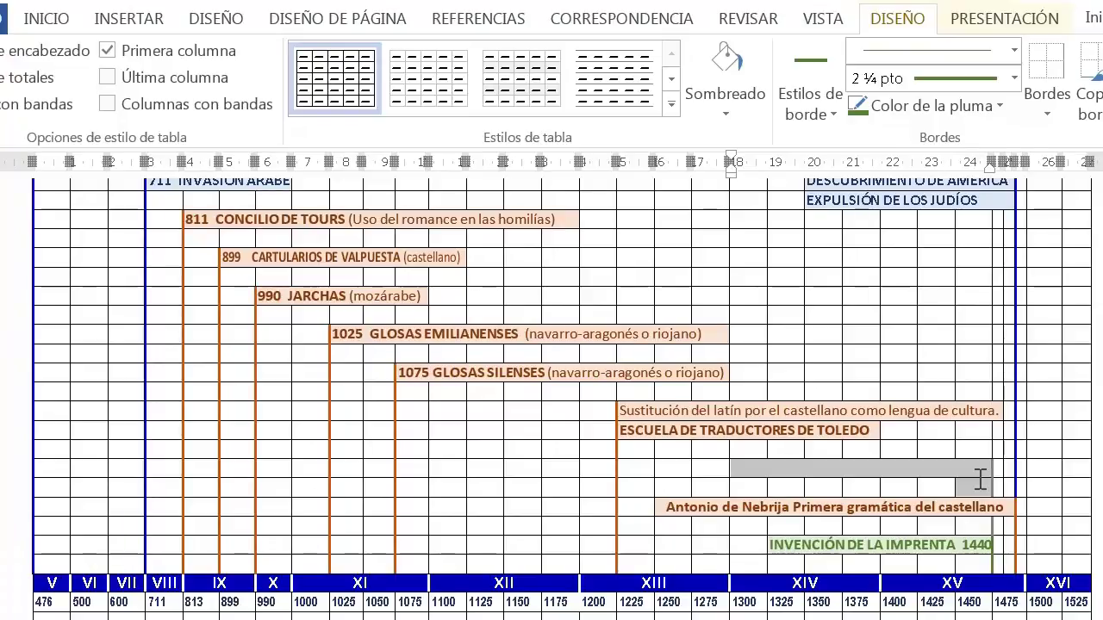
click(1049, 74)
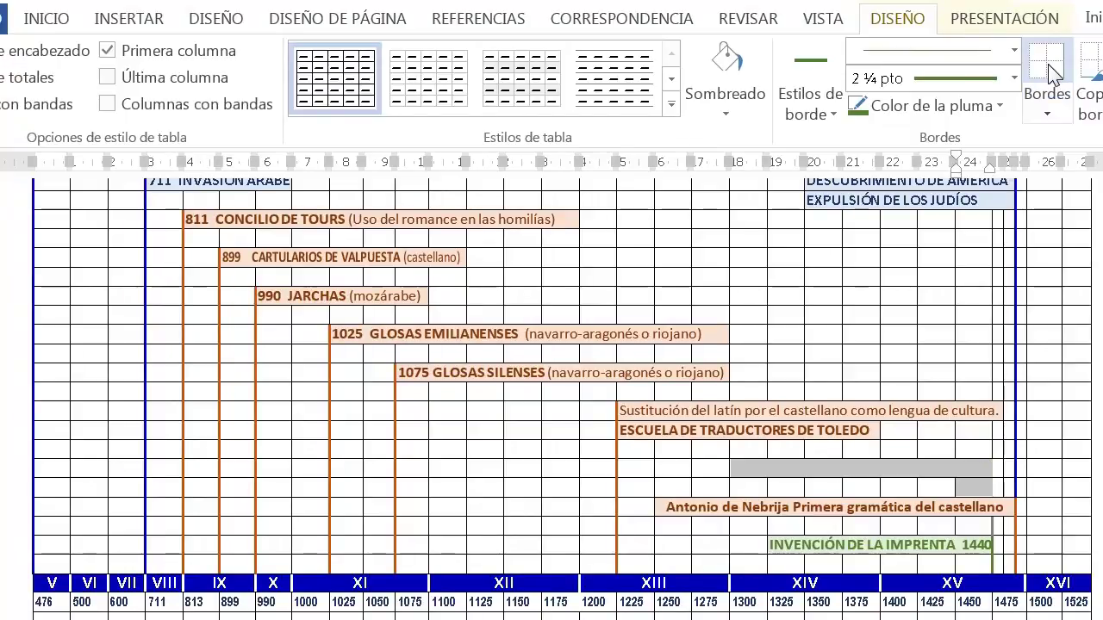
click(523, 468)
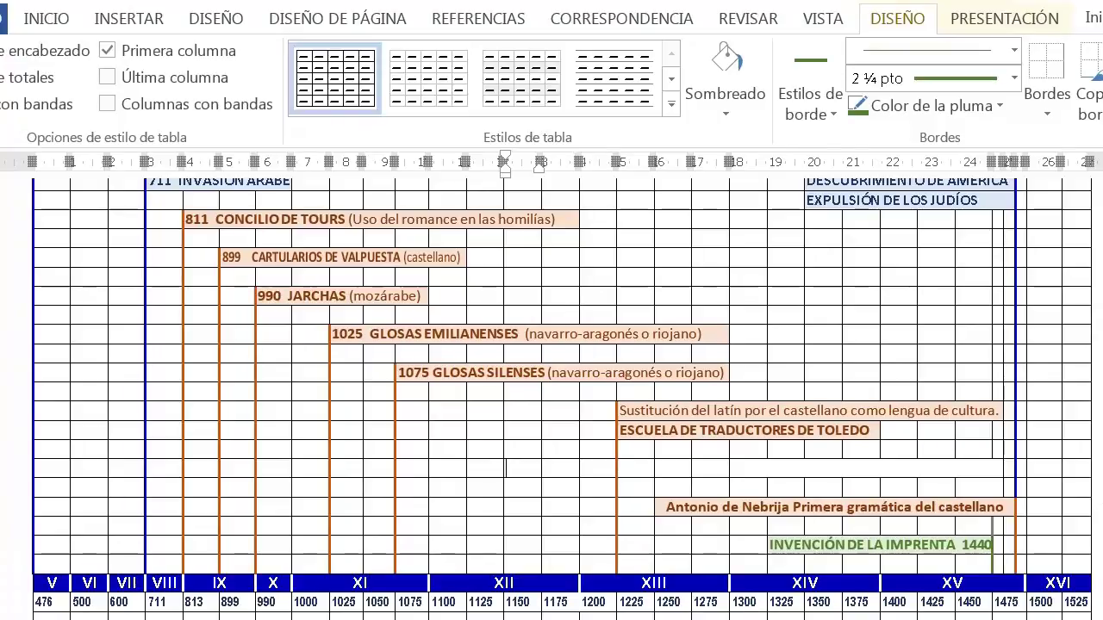
Select the empty spacer row directly beneath the 811 CONCILIO DE TOURS entry
scroll(561, 392, up, 1)
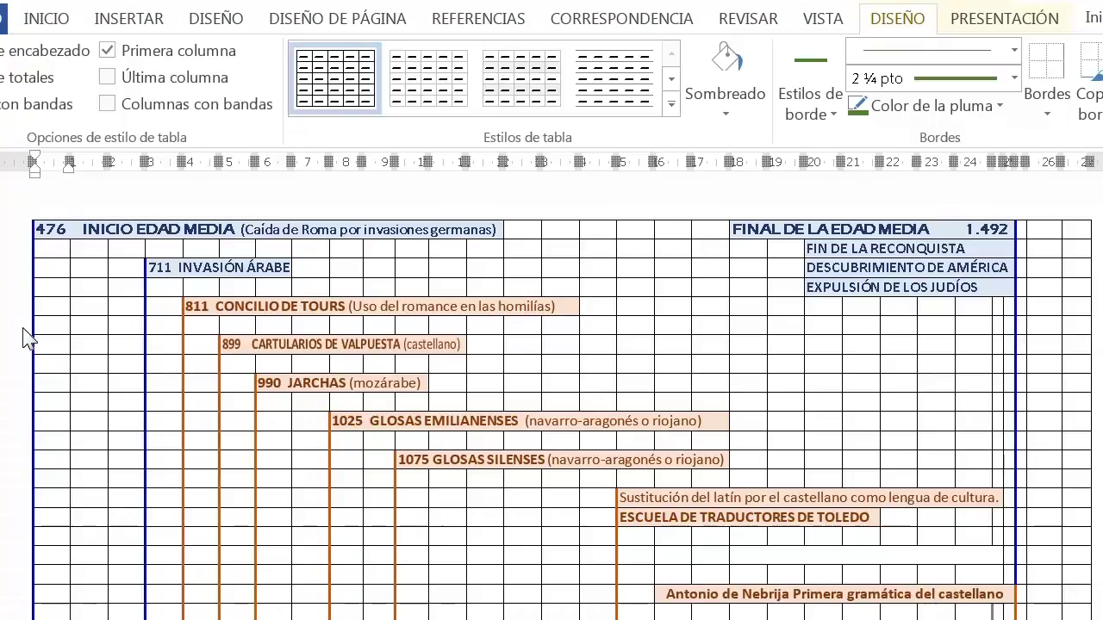
mouse_move(24, 336)
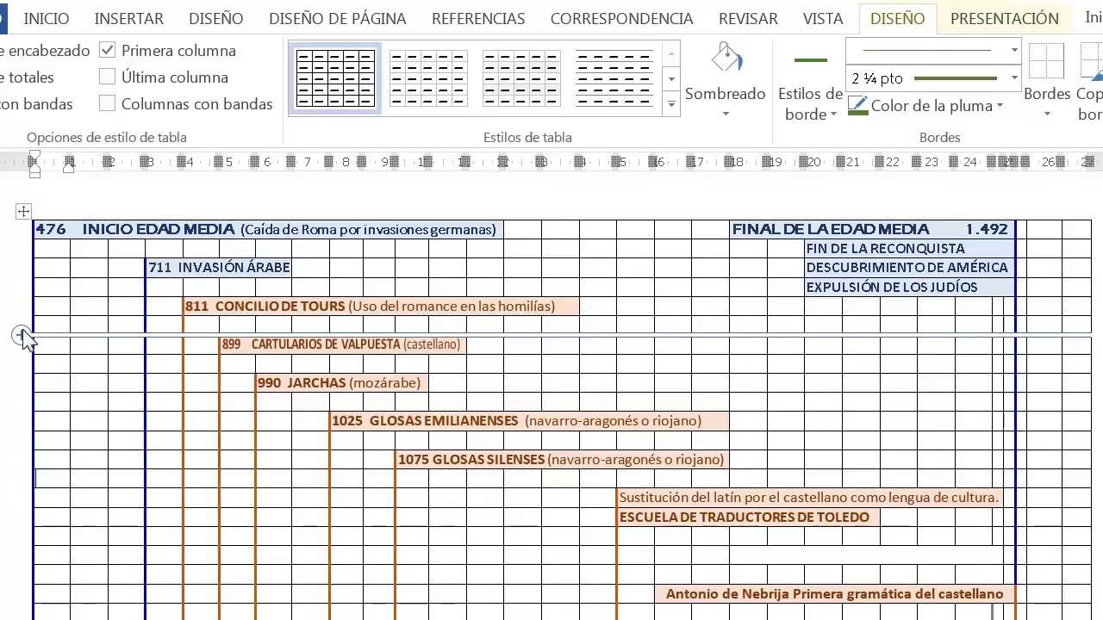
click(20, 316)
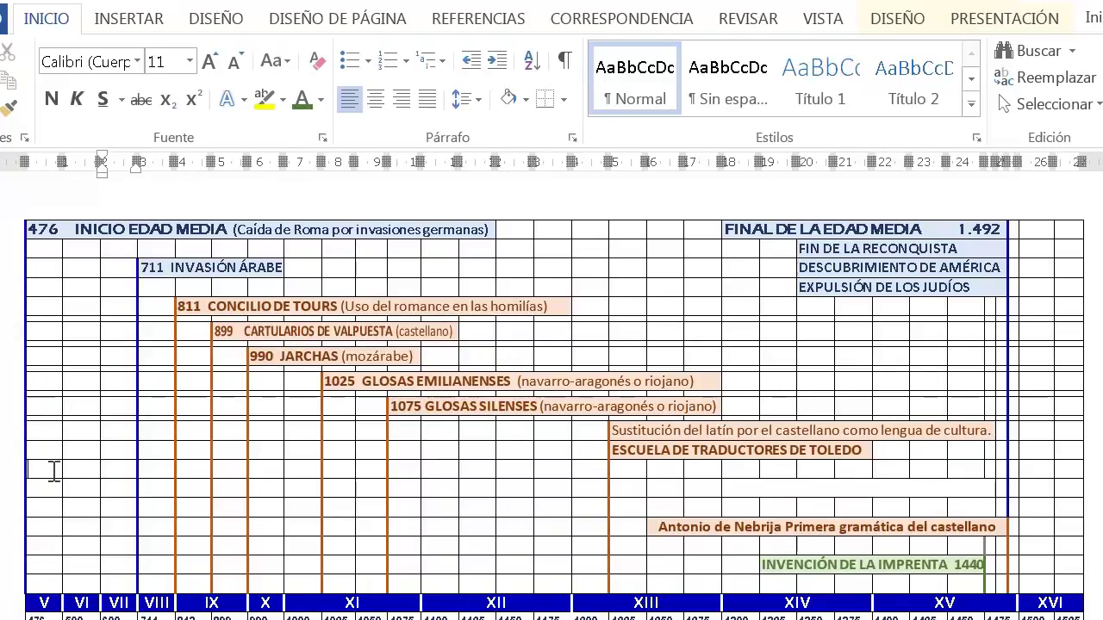
Delete the two empty table rows directly below ESCUELA DE TRADUCTORES DE TOLEDO
drag(53, 471, 800, 484)
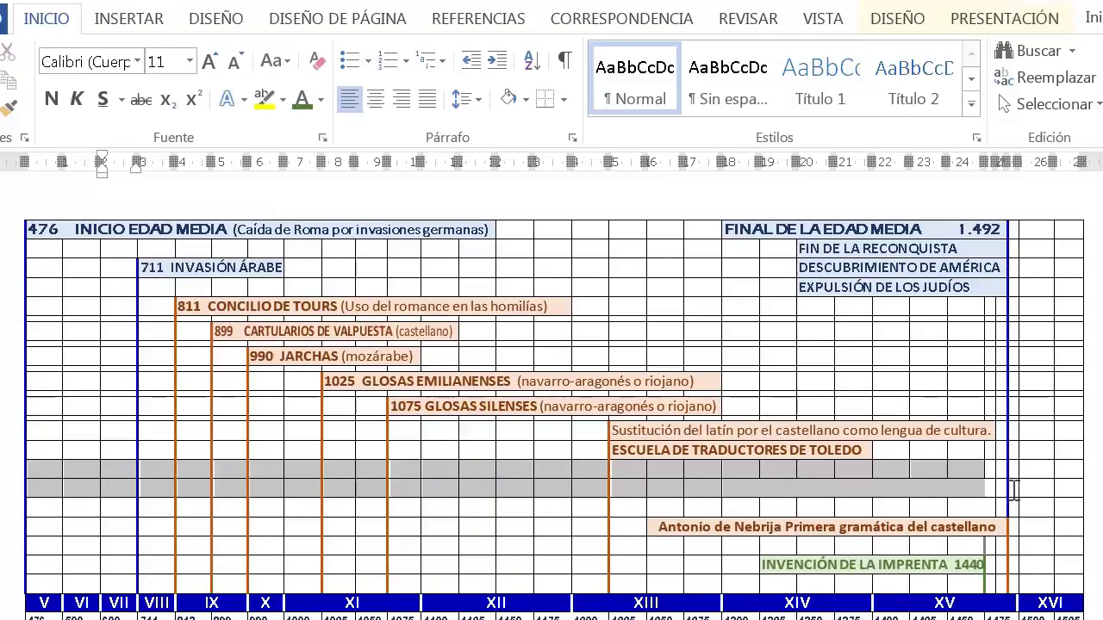
drag(1015, 489, 1077, 498)
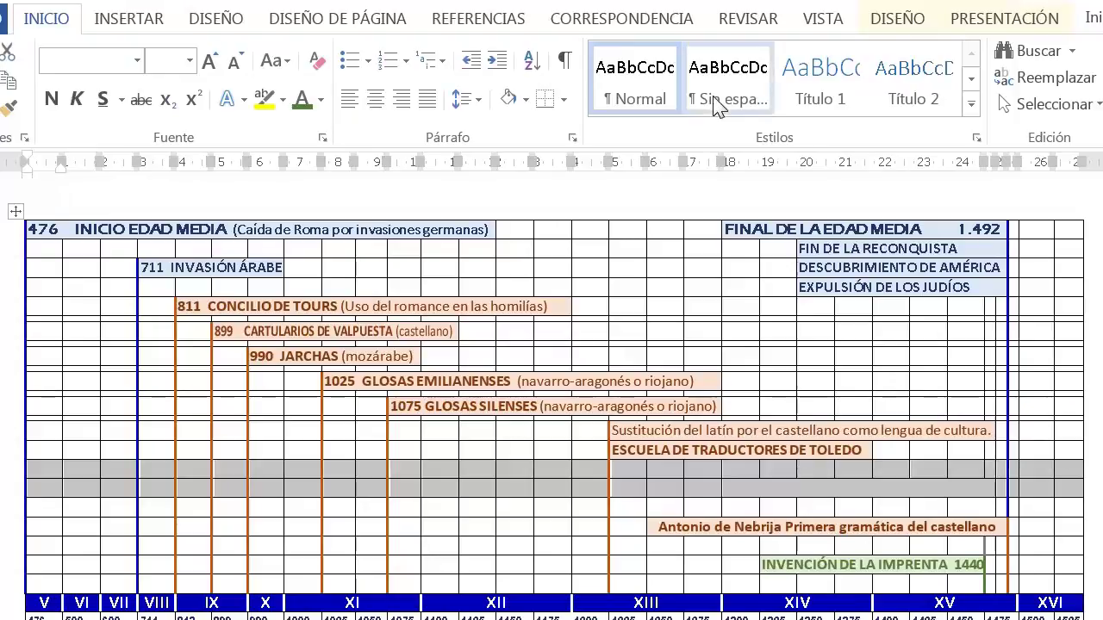
click(1003, 22)
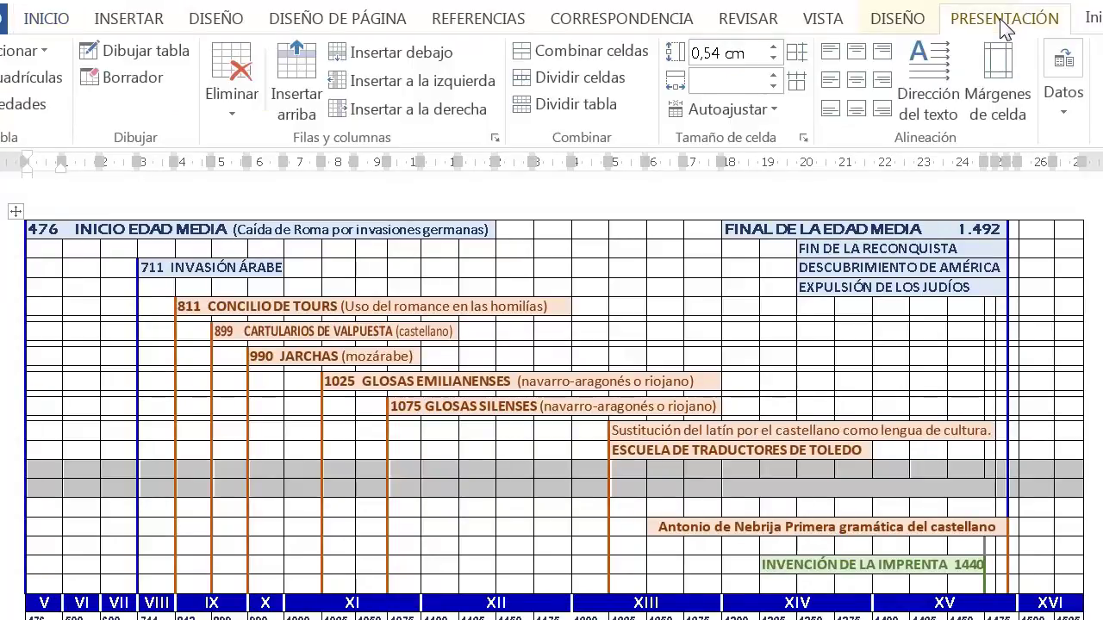
click(252, 112)
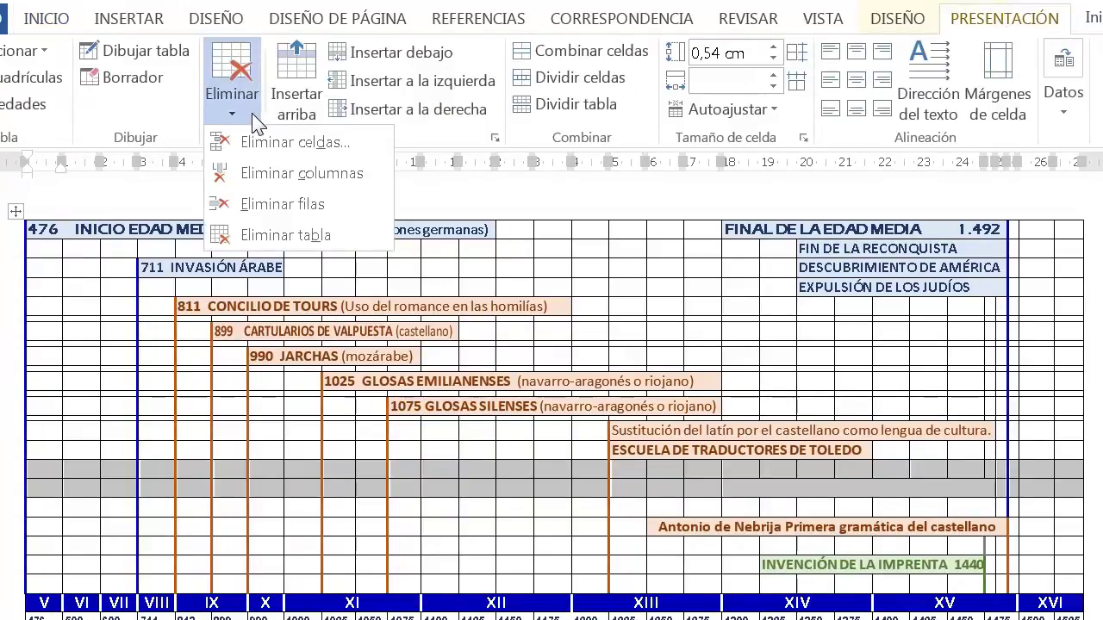
click(289, 204)
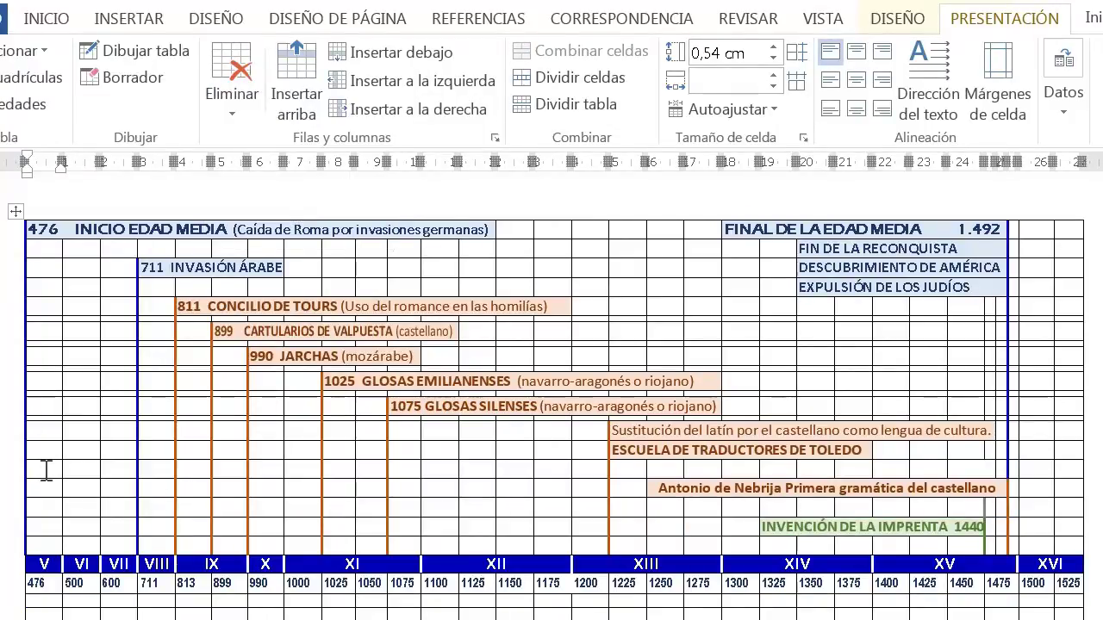
Narrow the empty row between ESCUELA DE TRADUCTORES DE TOLEDO and the Antonio de Nebrija entry by reducing its font size to 3
drag(46, 470, 1084, 460)
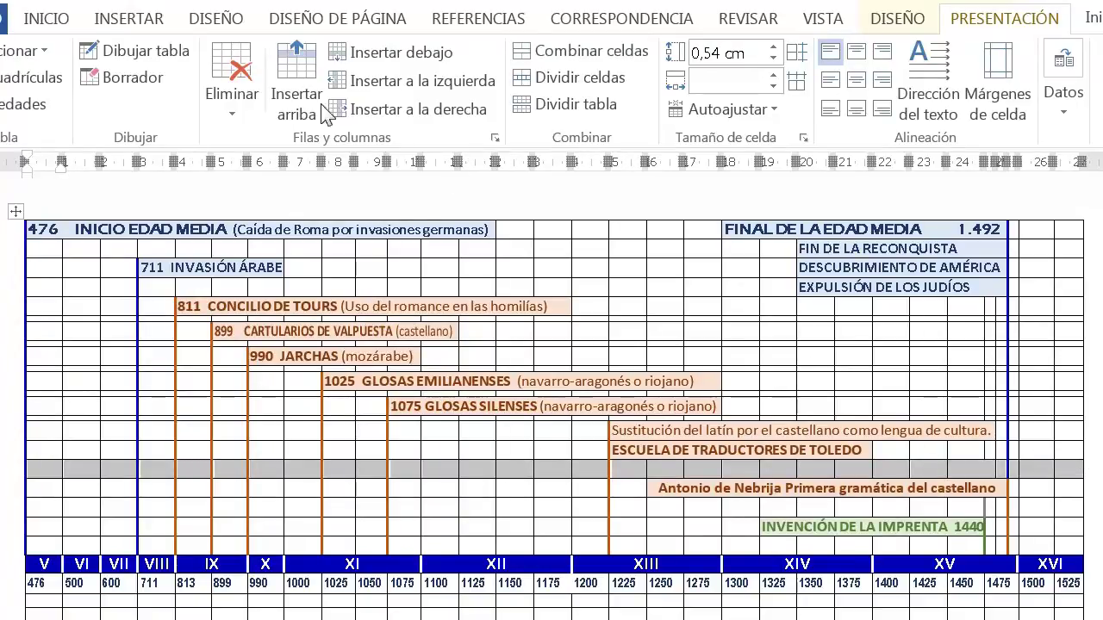
click(49, 22)
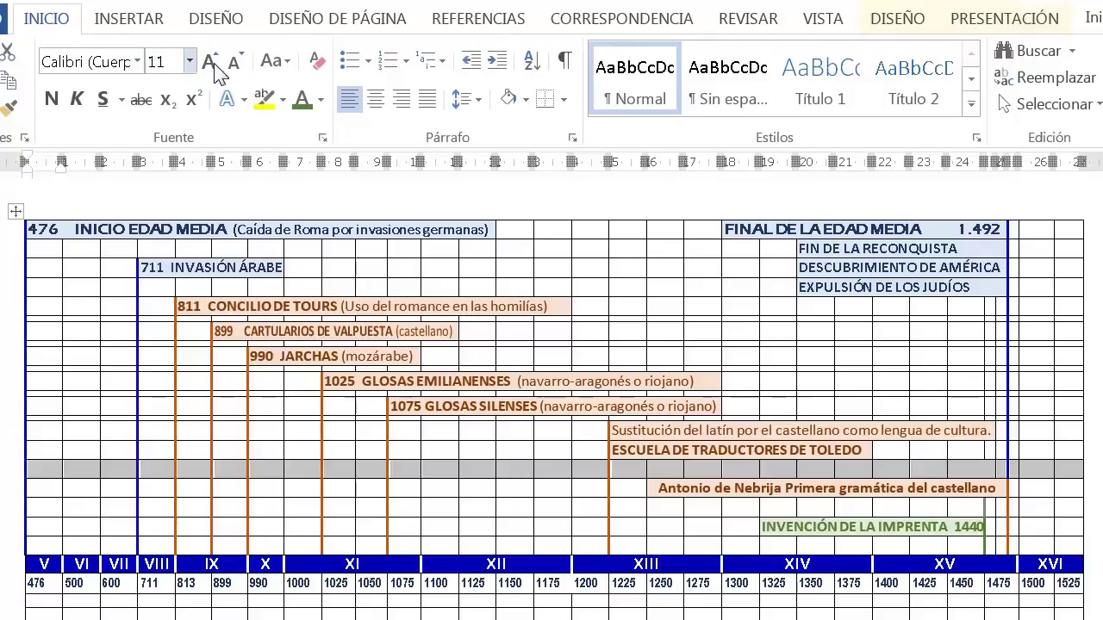
click(241, 61)
click(240, 61)
click(241, 60)
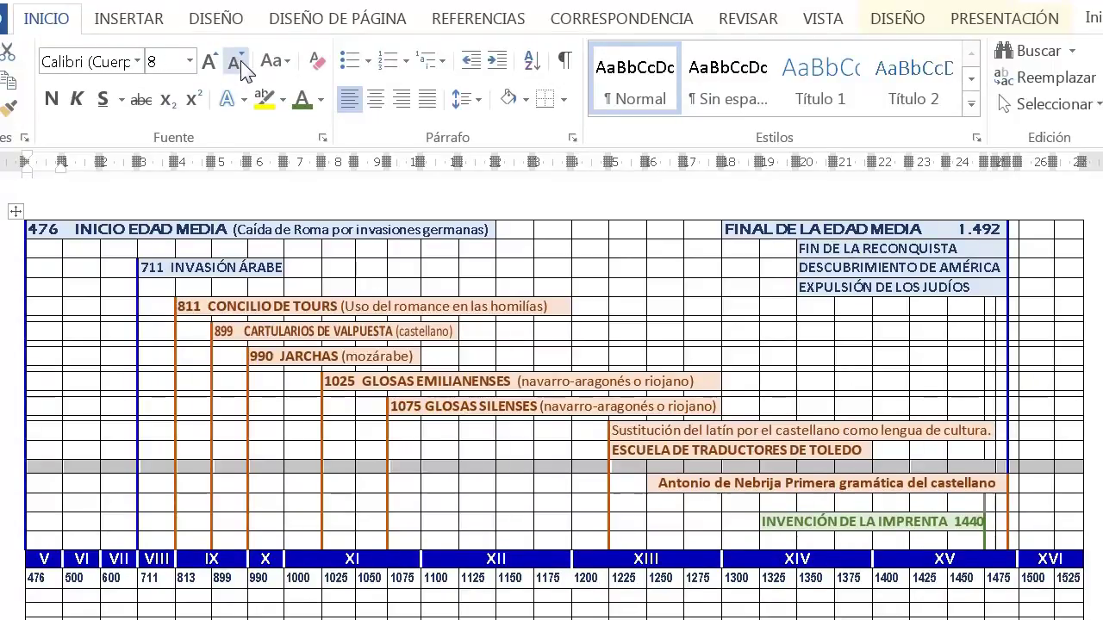
click(240, 61)
click(241, 60)
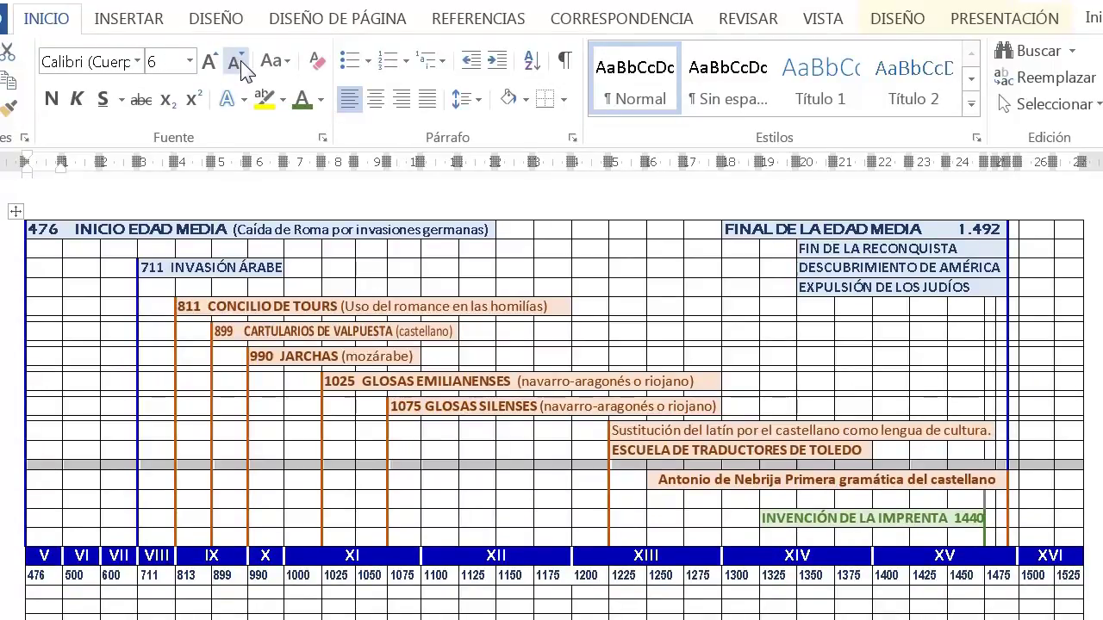
click(241, 62)
click(242, 62)
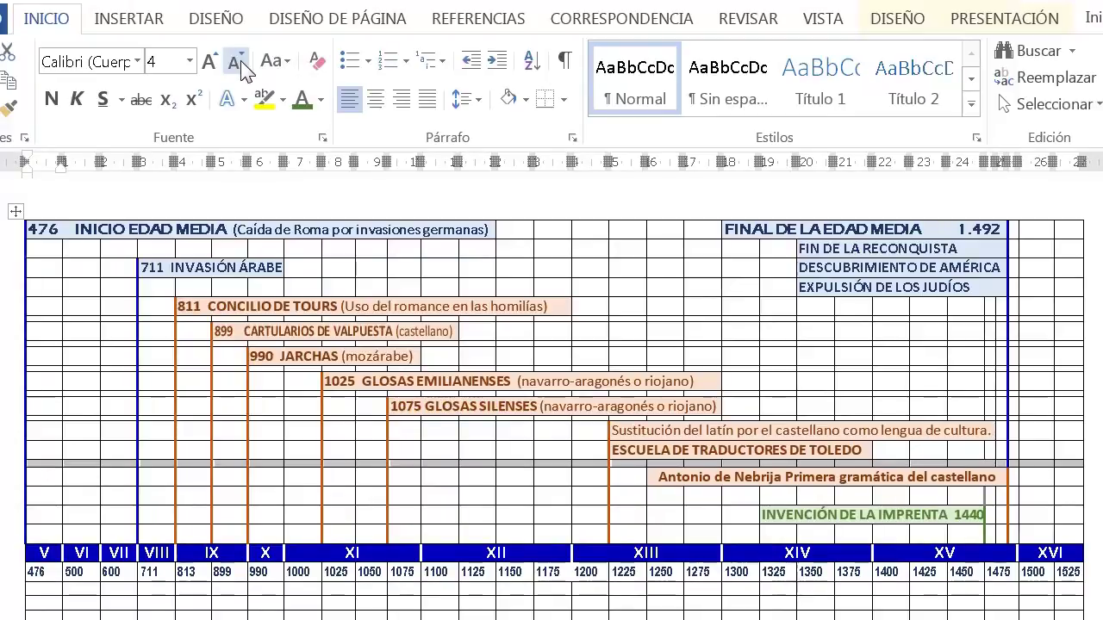
click(241, 62)
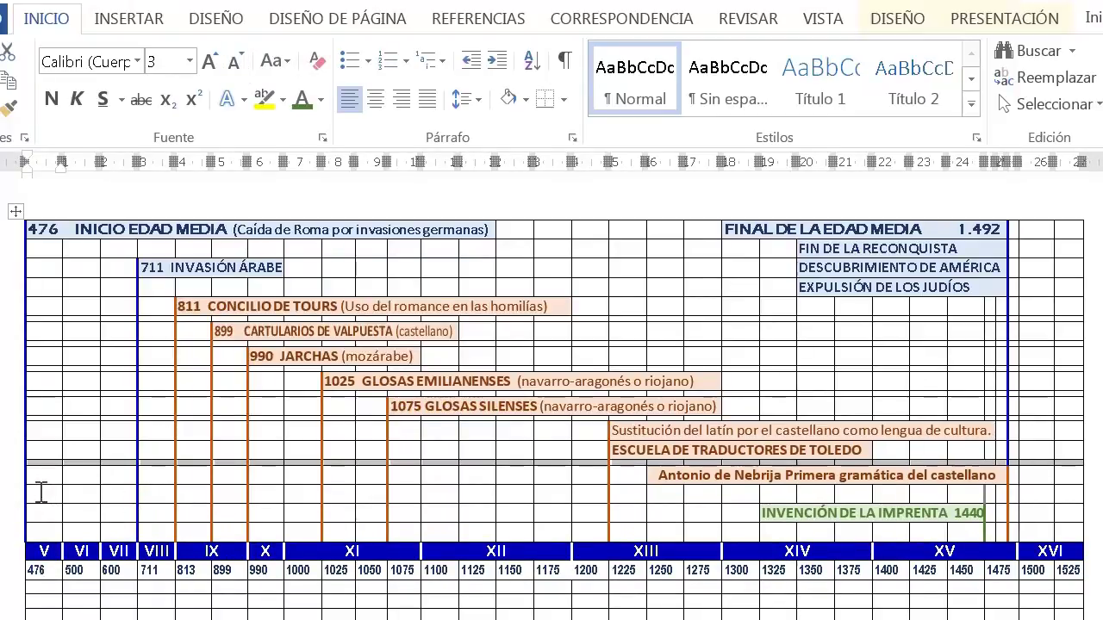
Narrow the empty row between the Antonio de Nebrija and INVENCIÓN DE LA IMPRENTA entries by reducing its font size to 3
drag(40, 492, 1069, 493)
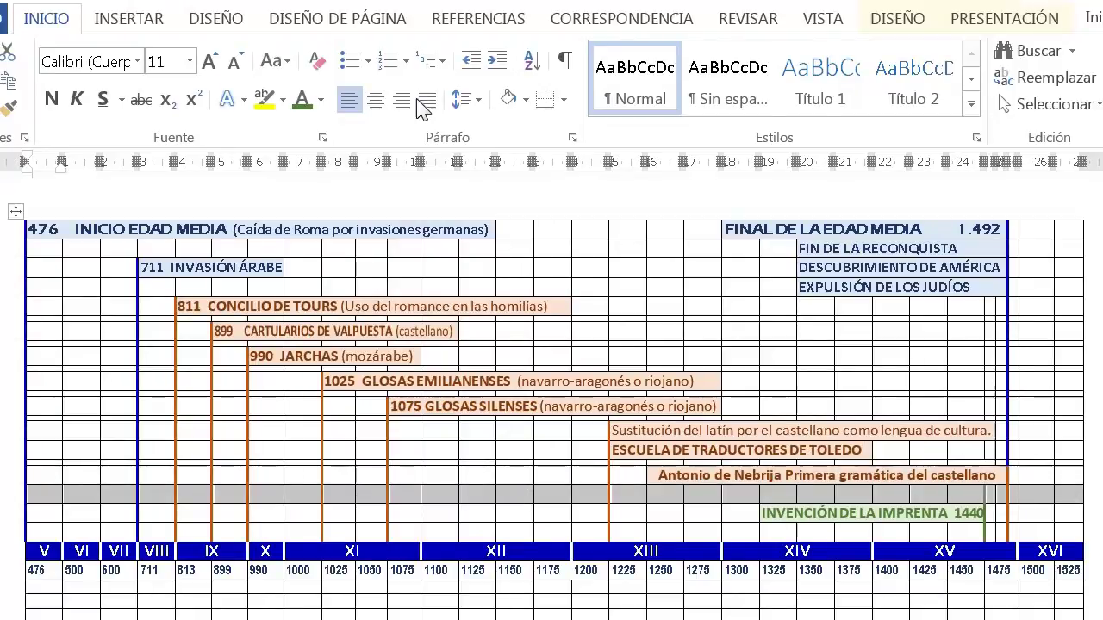
click(238, 61)
click(238, 62)
click(237, 61)
click(238, 61)
click(238, 61)
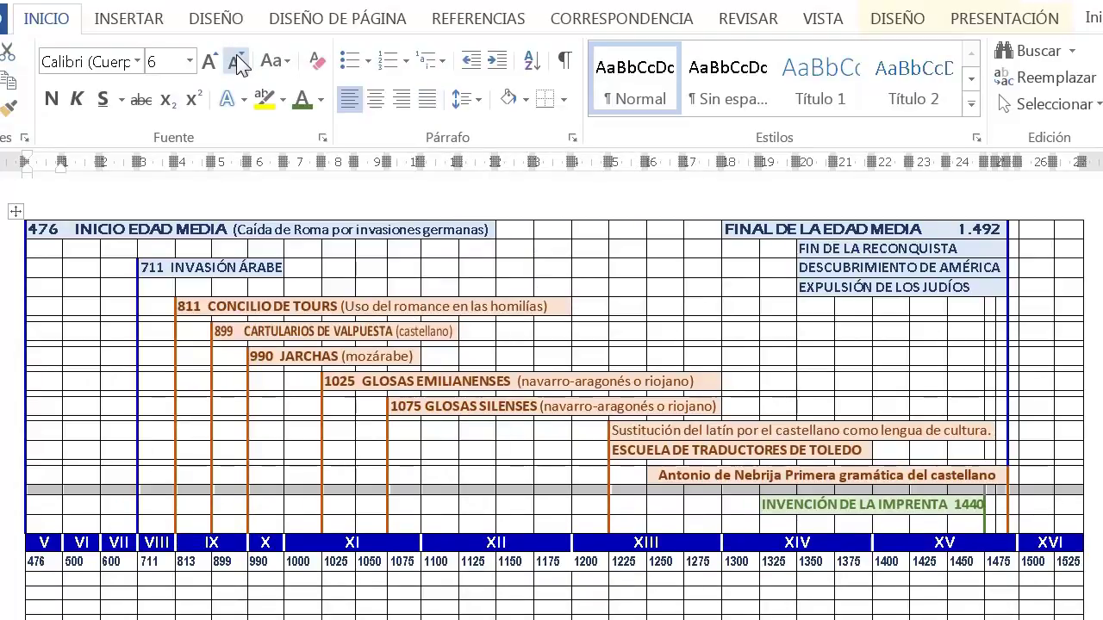
click(237, 58)
click(237, 59)
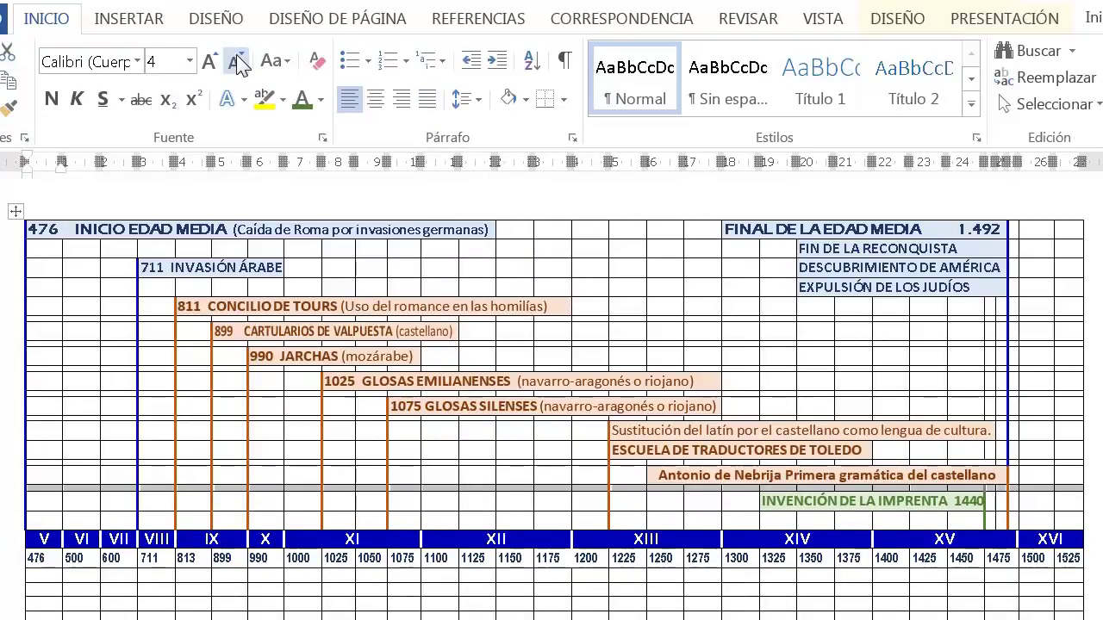
click(237, 61)
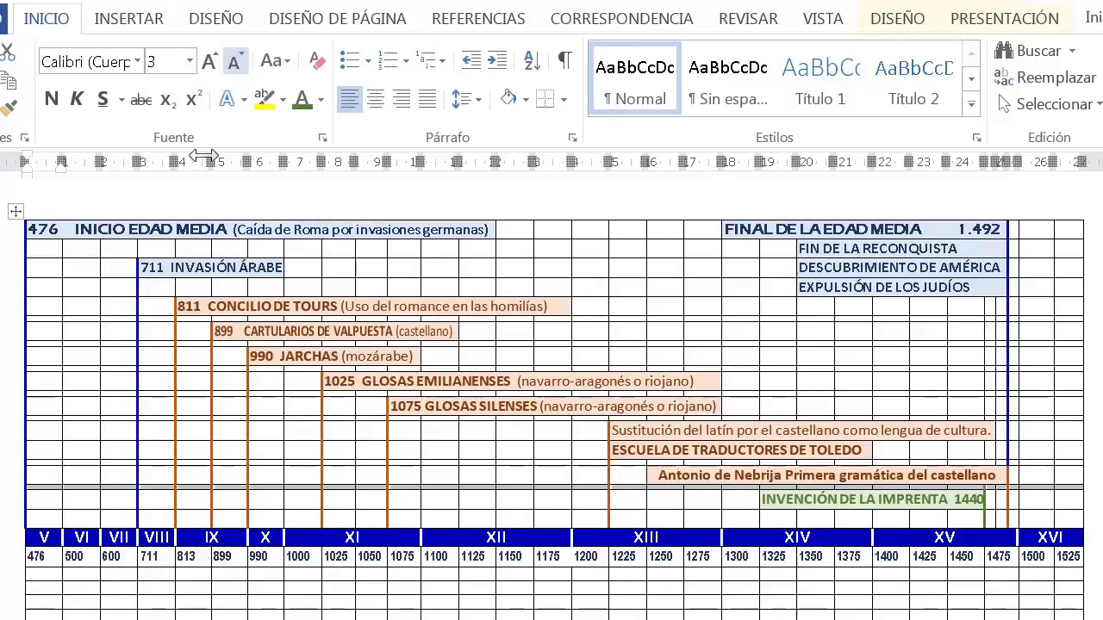